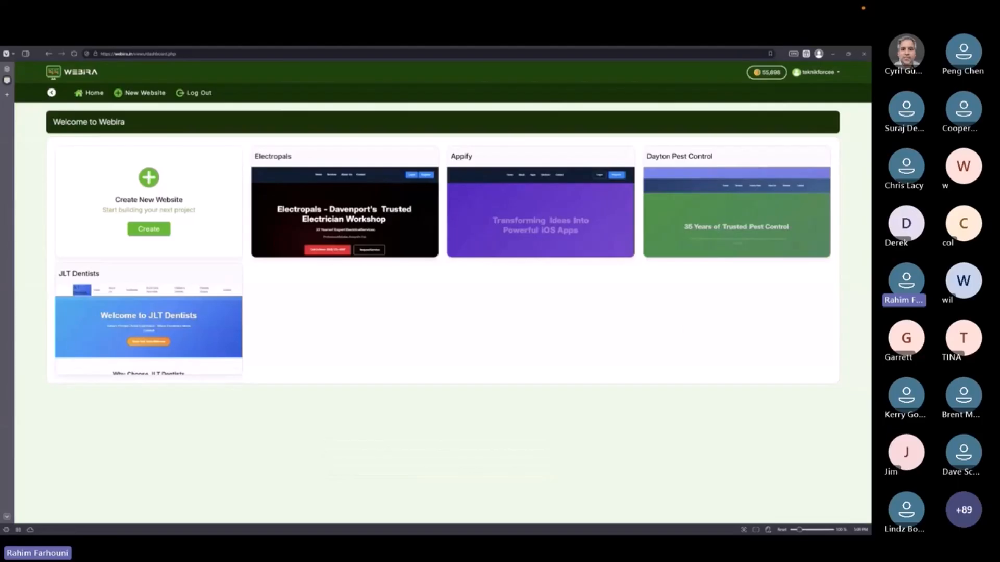
key(XF86AudioRaiseVolume)
key(XF86AudioRaiseVolume)
key(XF86AudioRaiseVolume)
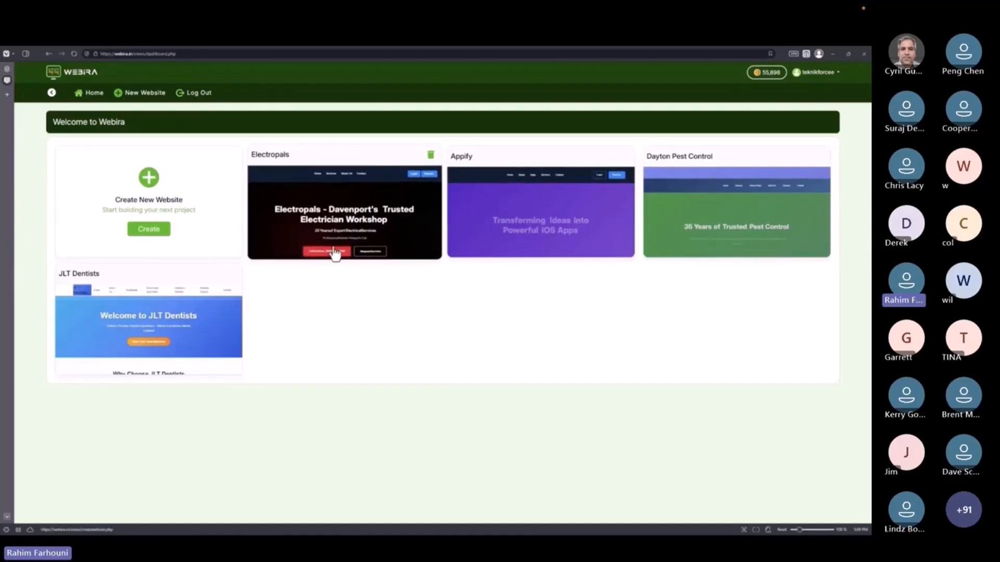
Create a new website for Wingo Woodworks and describe it as a family-owned custom furniture business in Arlington, Texas.
click(149, 230)
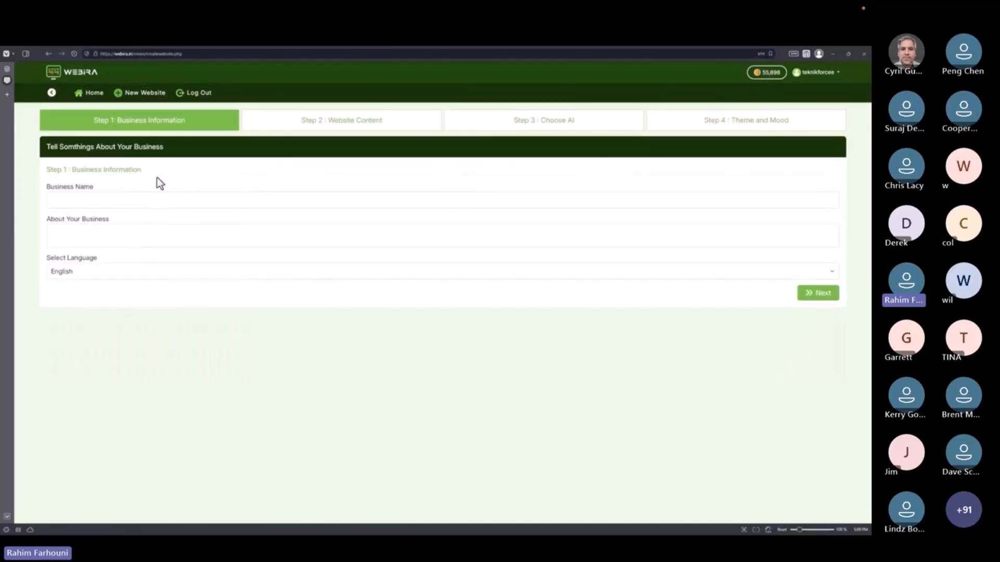
click(168, 200)
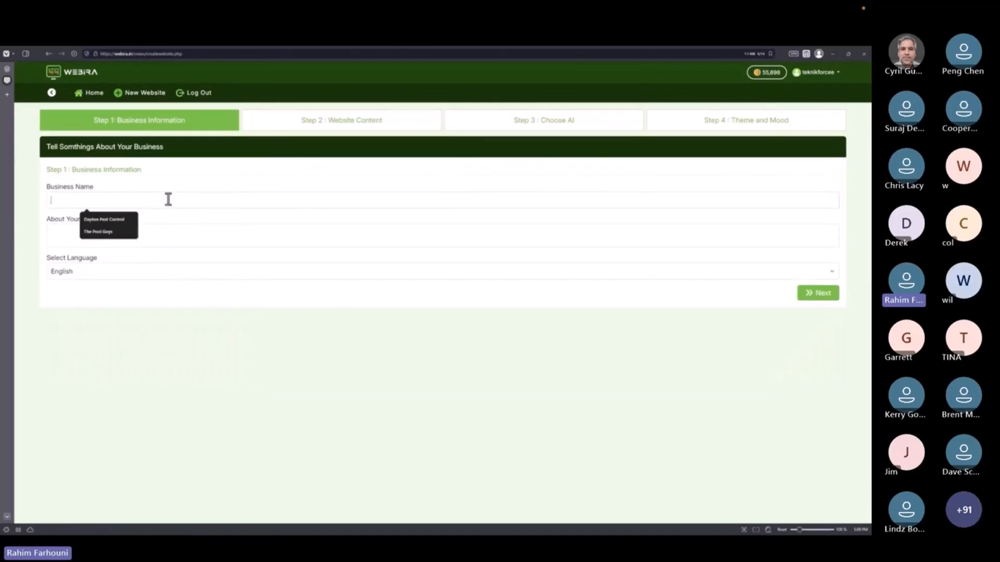
click(158, 242)
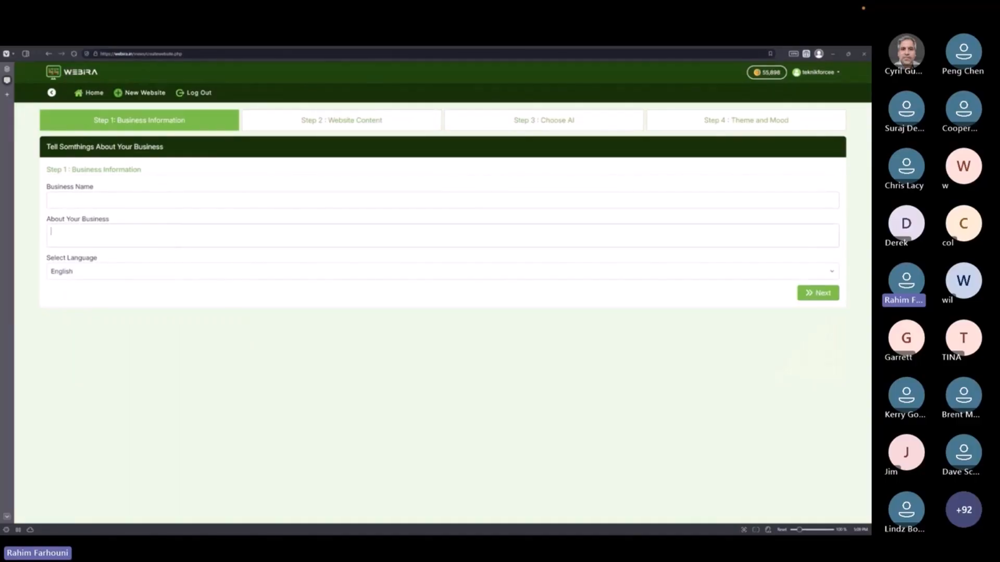
Review the business name and the description's product range, craftsmanship experience, location and family ownership details.
drag(107, 200, 44, 201)
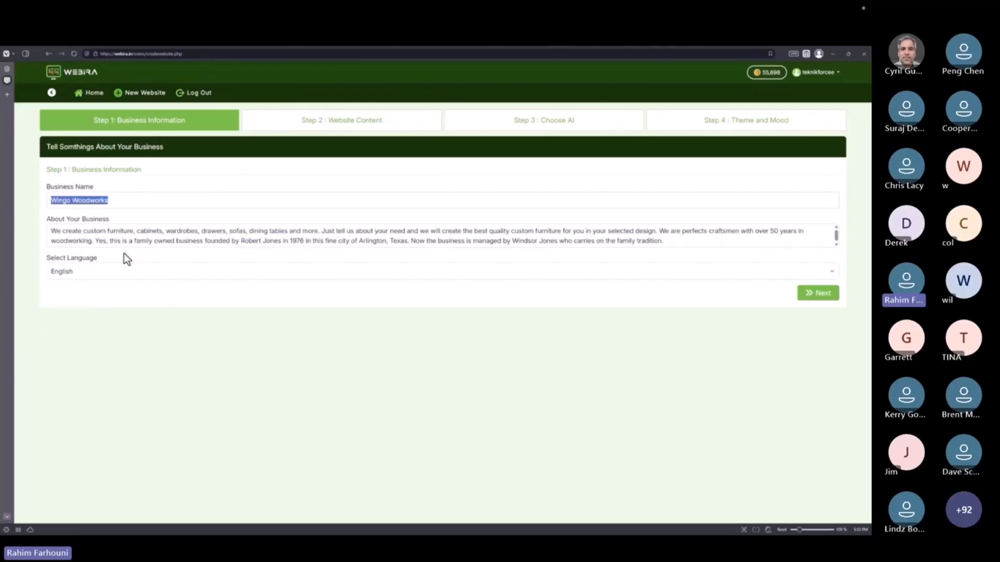
click(364, 255)
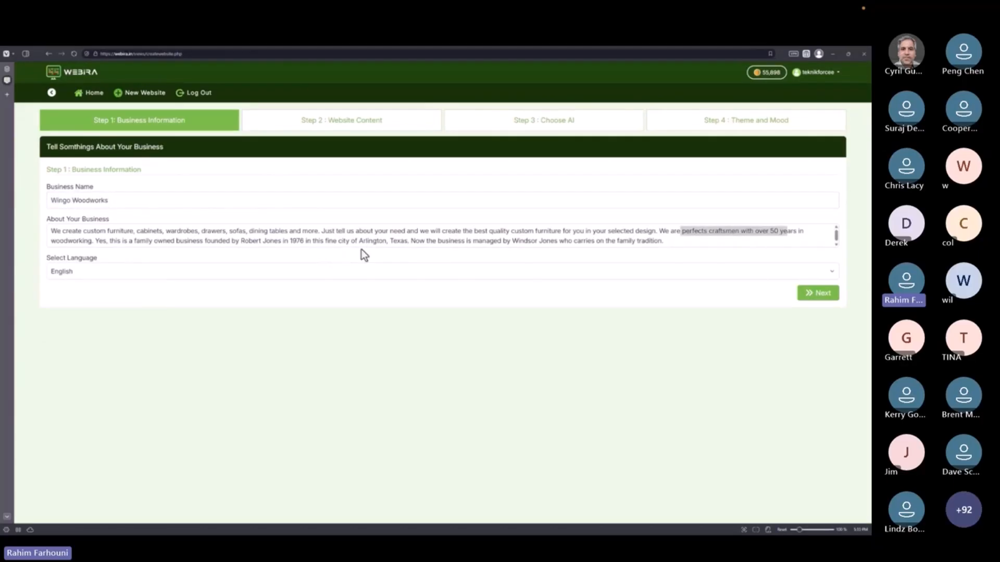
drag(364, 240, 408, 240)
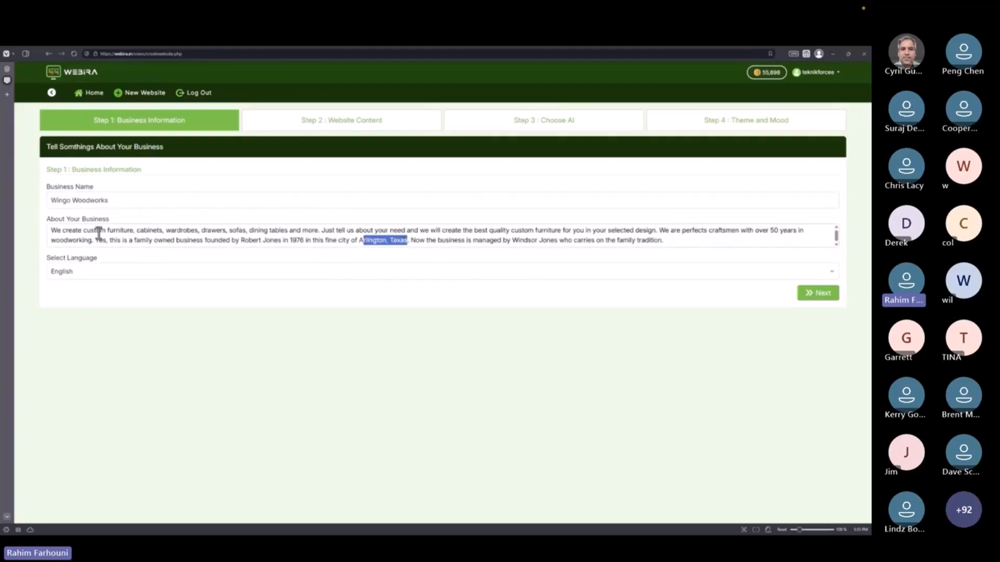
drag(76, 231, 269, 217)
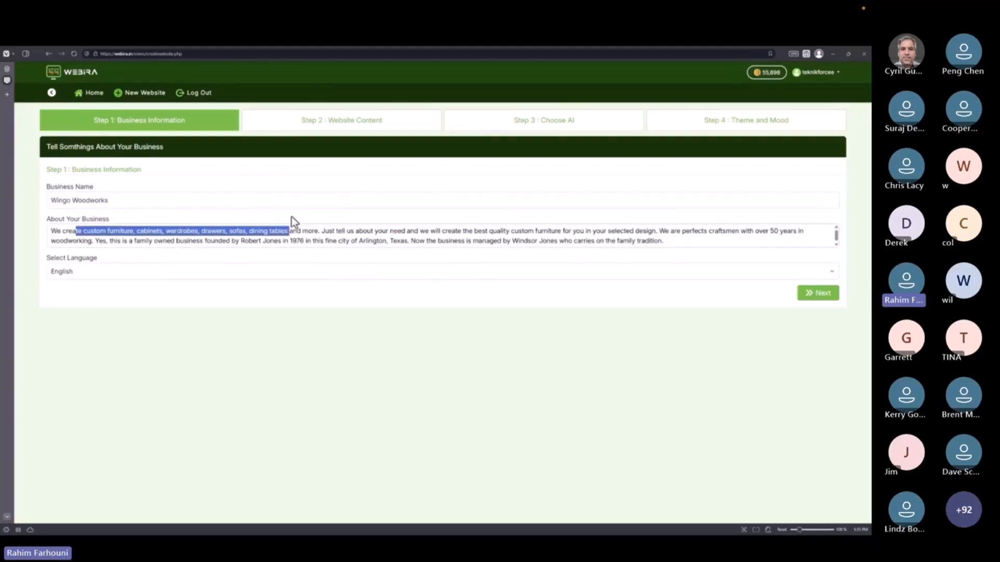
drag(575, 230, 785, 233)
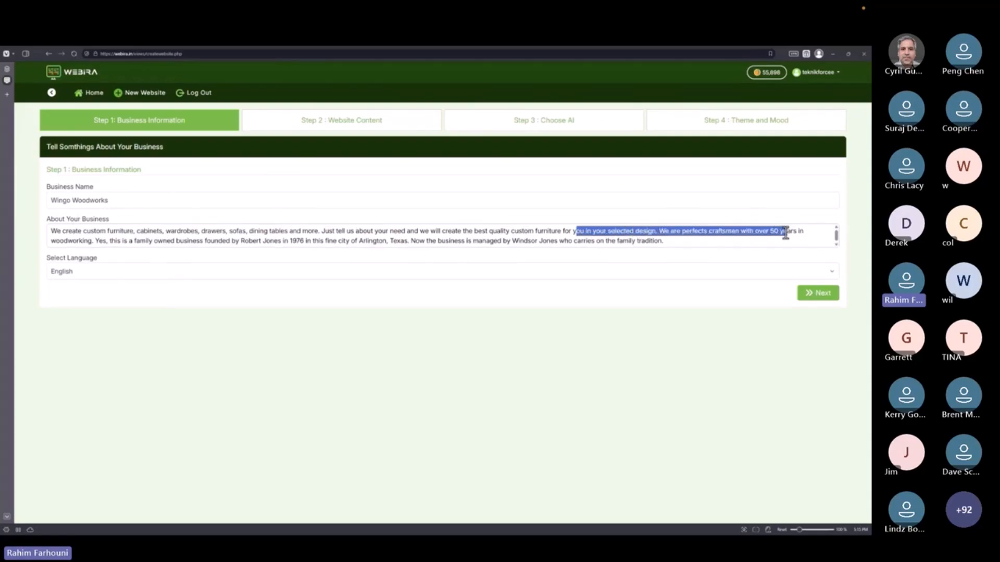
click(785, 233)
drag(192, 240, 307, 238)
drag(450, 241, 636, 240)
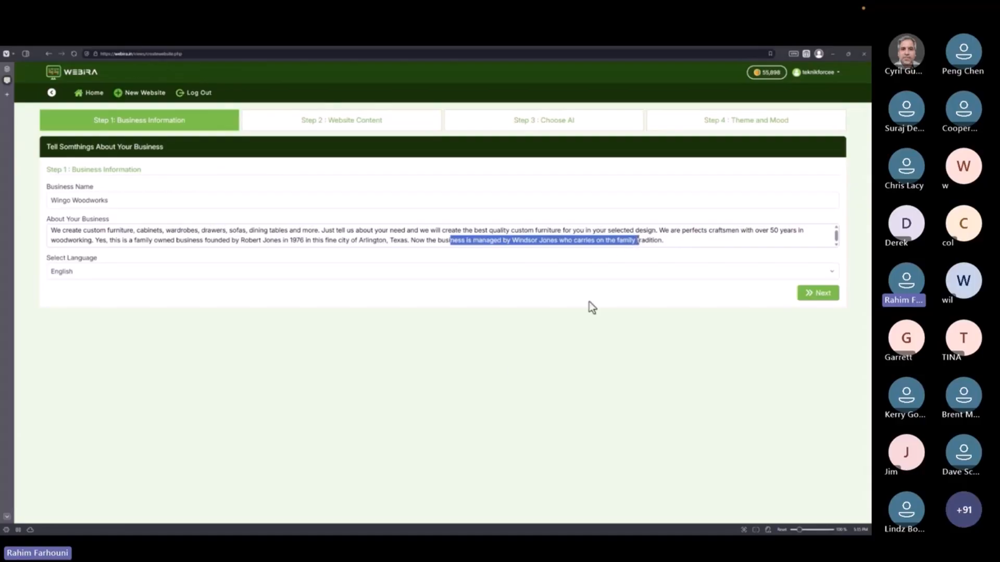
click(434, 375)
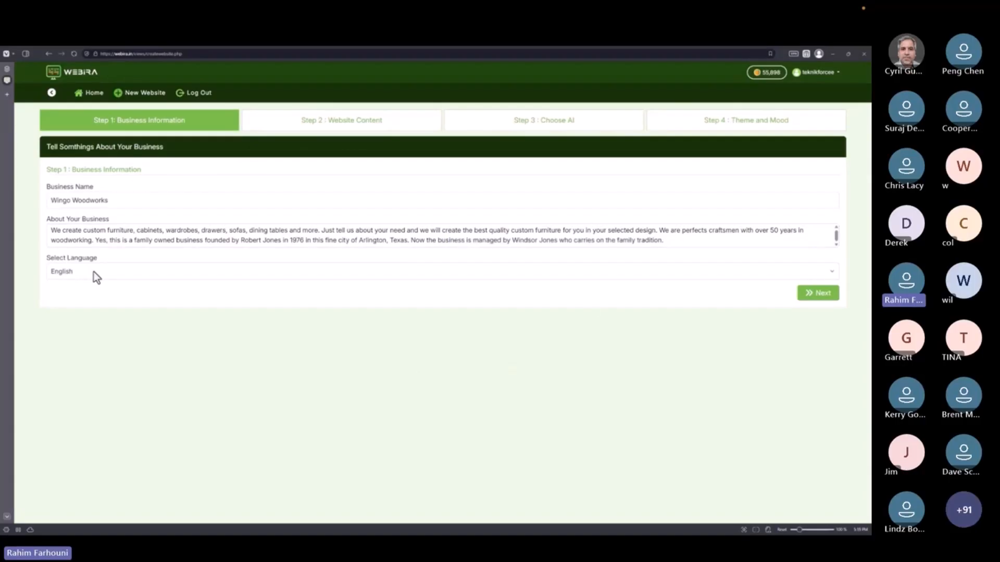
Submit the business information in English and review the proposed Home, About Us, Custom Furniture and Gallery pages.
click(820, 294)
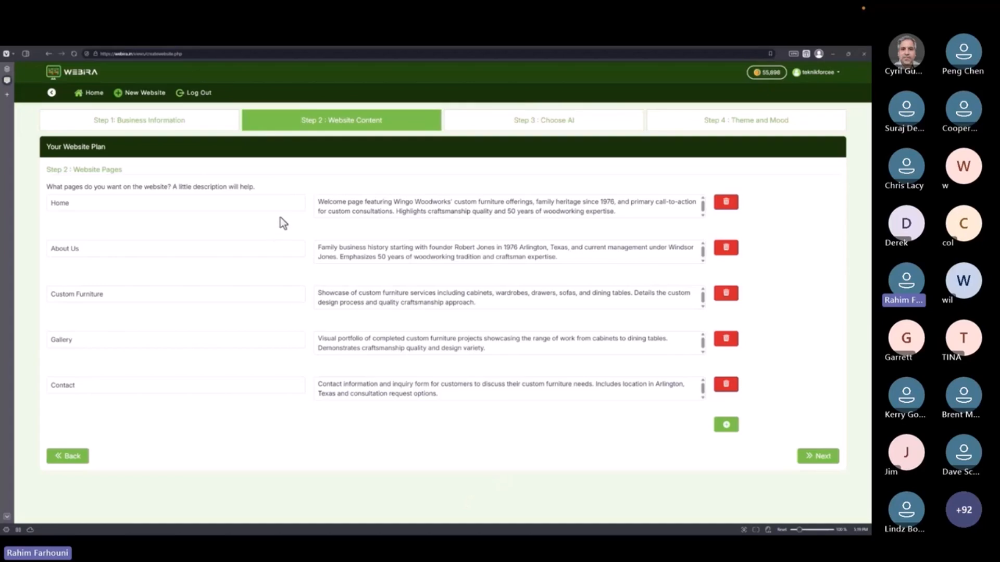
drag(365, 202, 476, 229)
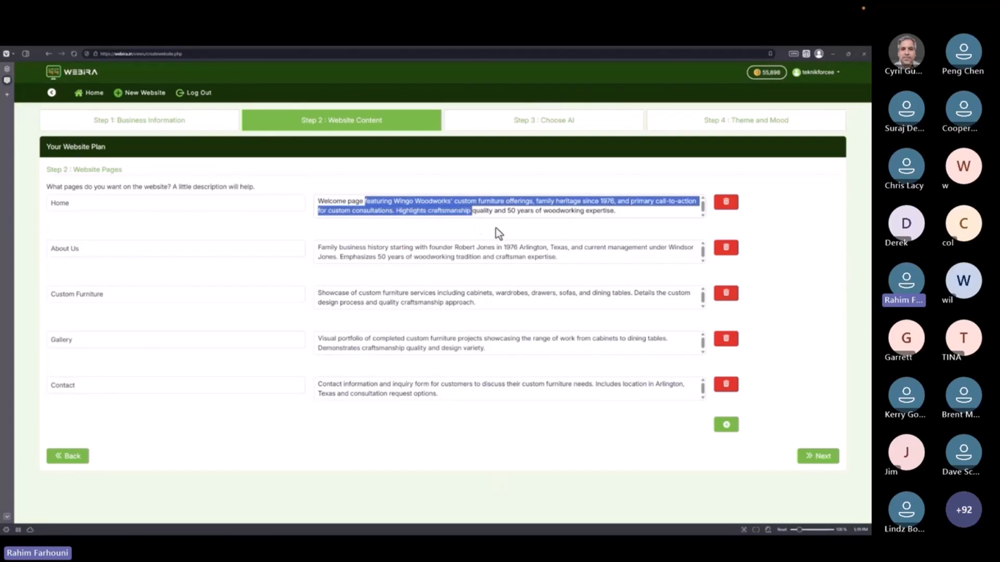
drag(104, 250, 51, 250)
drag(117, 297, 50, 295)
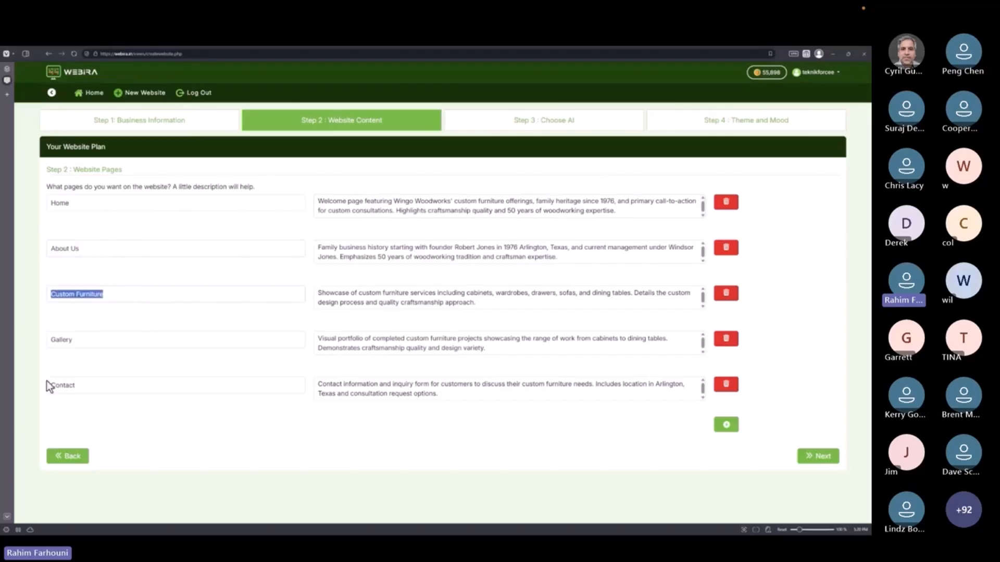
drag(94, 342, 51, 340)
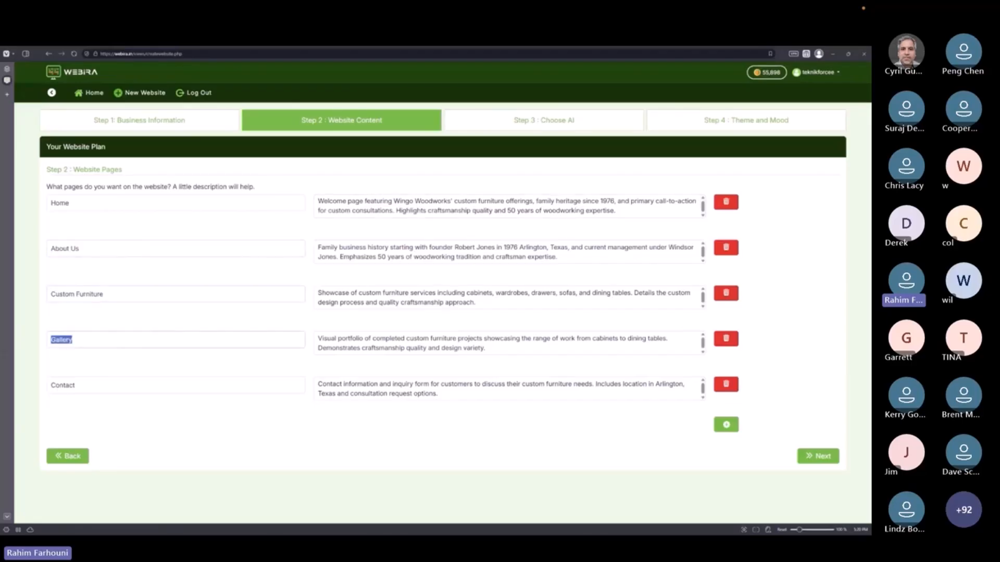
click(83, 412)
drag(496, 344, 309, 346)
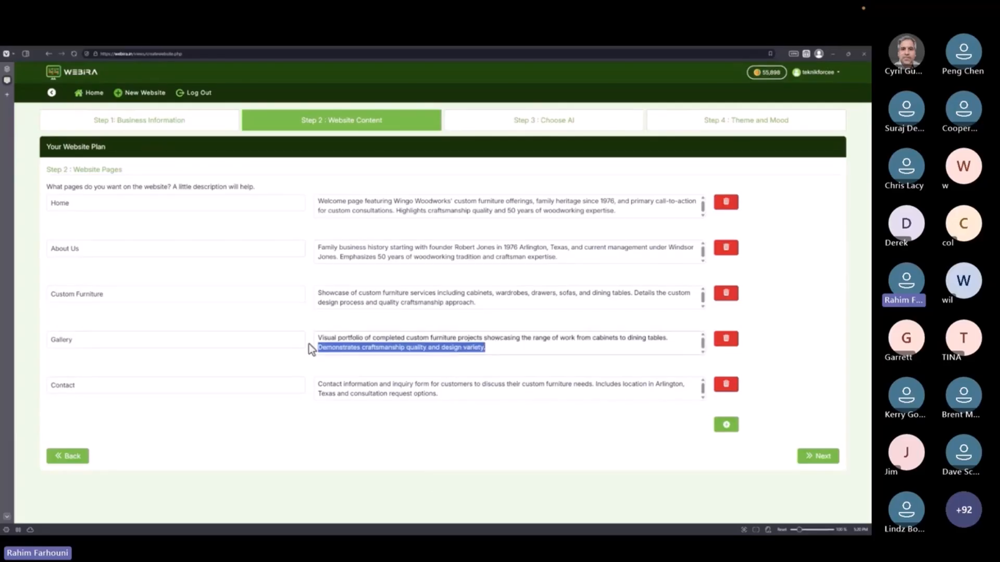
click(545, 346)
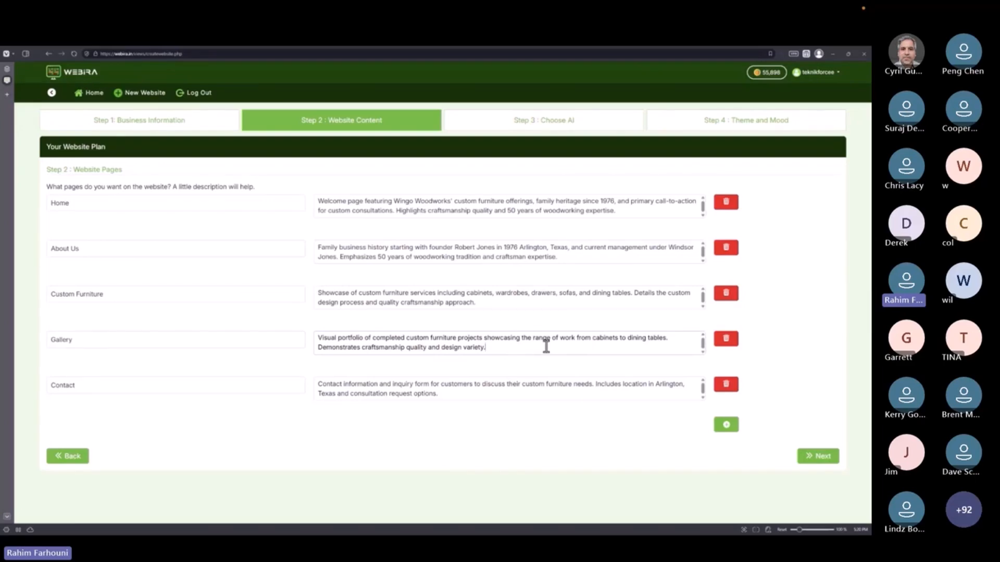
Accept the website plan with the five proposed pages and no extra page, and continue to the AI model choice.
click(721, 429)
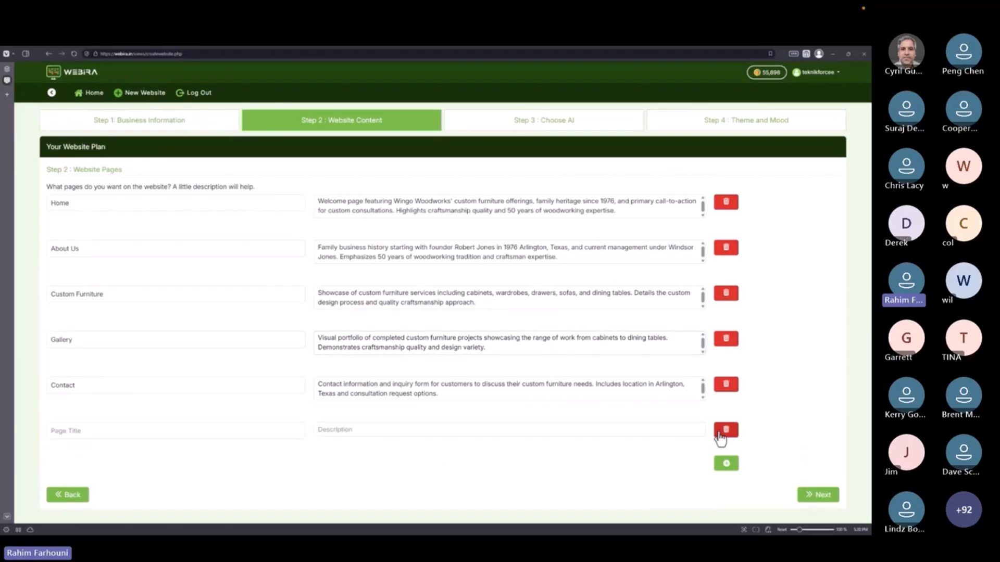
click(721, 436)
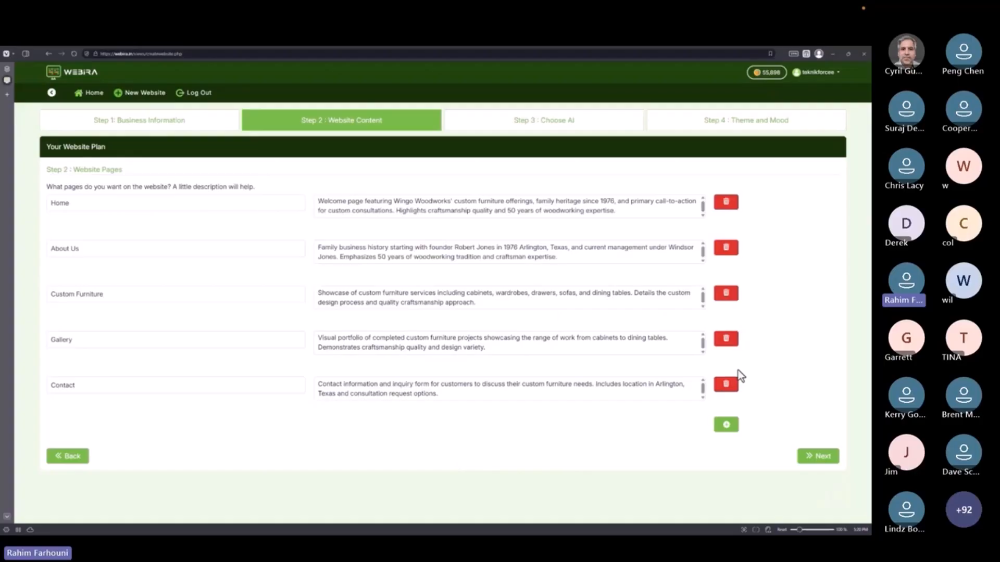
click(823, 465)
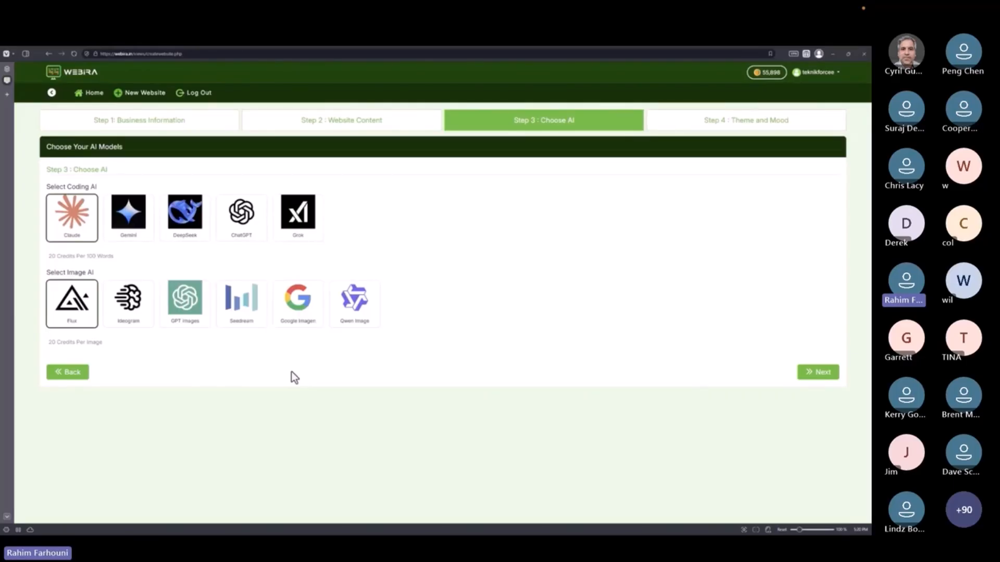
Try out alternative coding and image AI models, returning to Claude for coding and Flux for images.
click(124, 327)
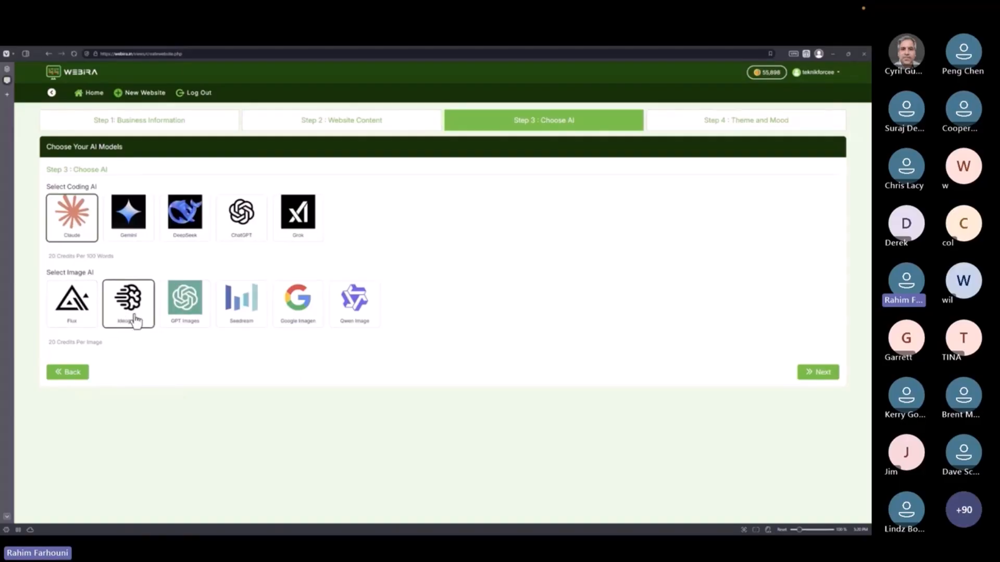
click(173, 319)
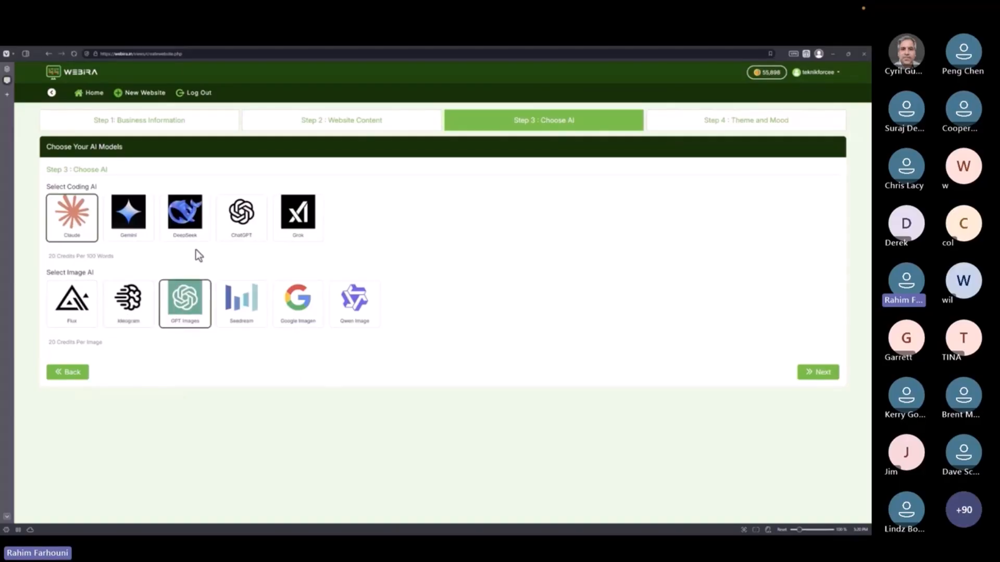
click(134, 235)
click(186, 238)
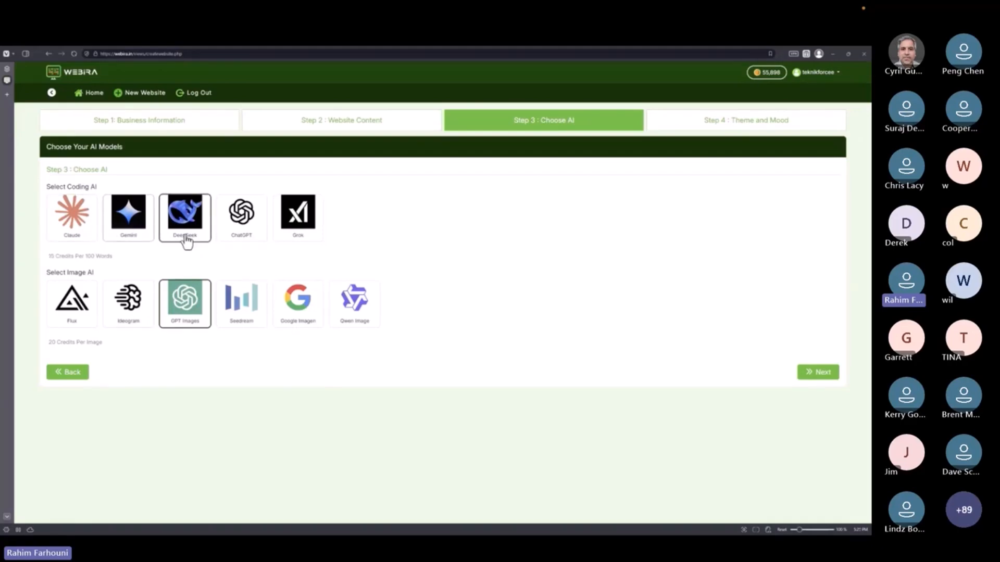
click(89, 235)
click(68, 319)
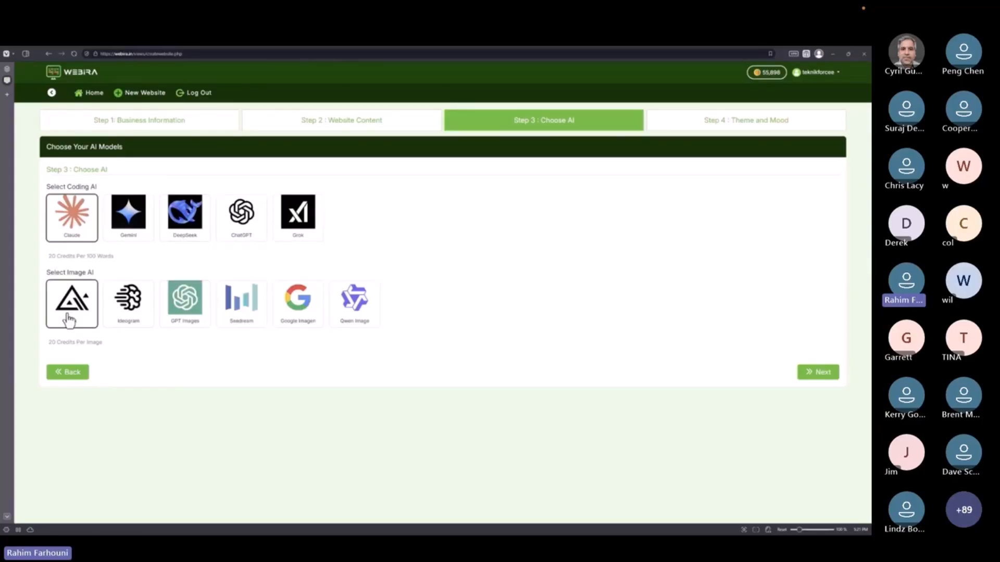
click(183, 327)
click(56, 313)
Continue to the theme settings and upload icon.png from the Projects/_Graphics/Publicsoft folder as the website logo.
click(826, 372)
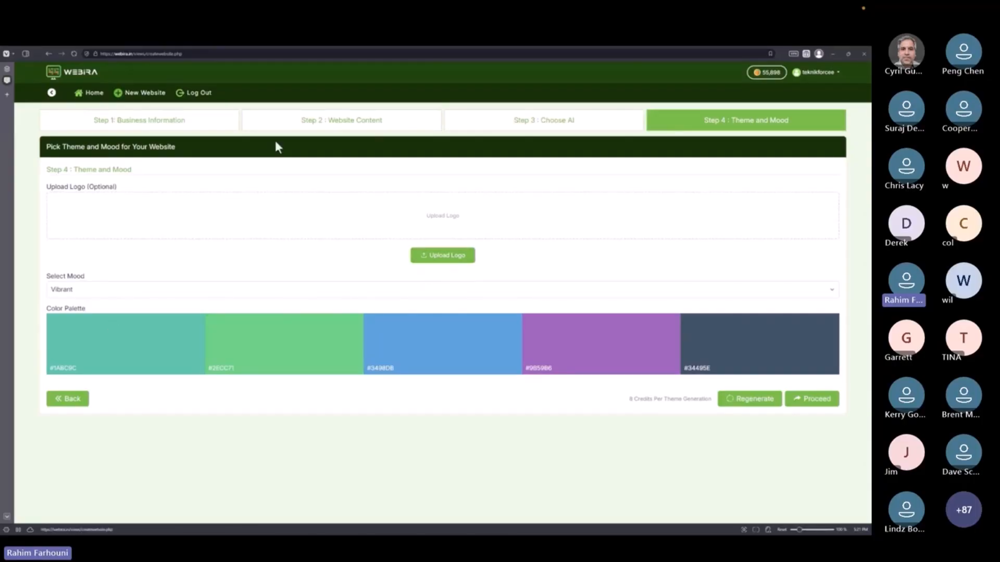
click(423, 257)
scroll(50, 130, down, 5)
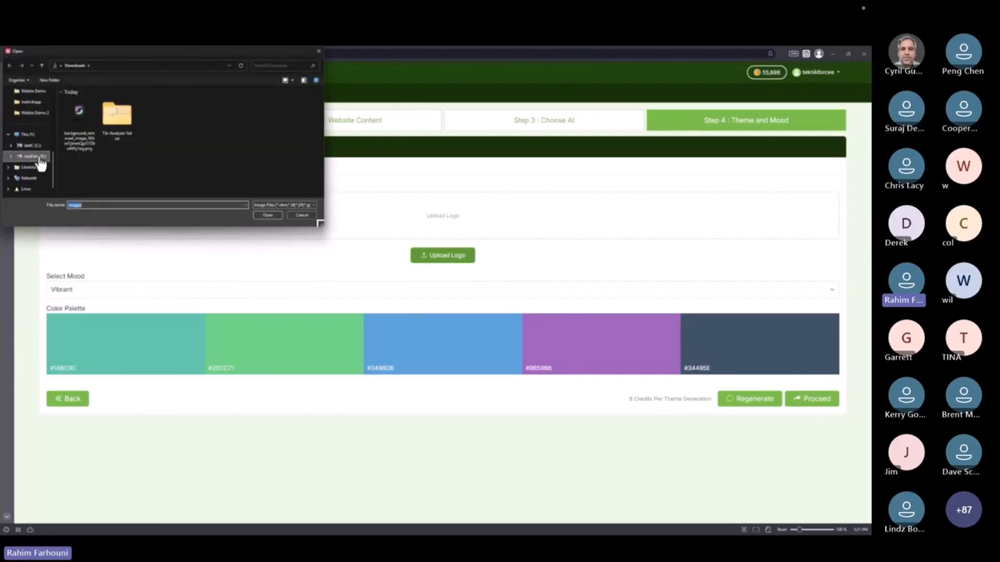
click(40, 157)
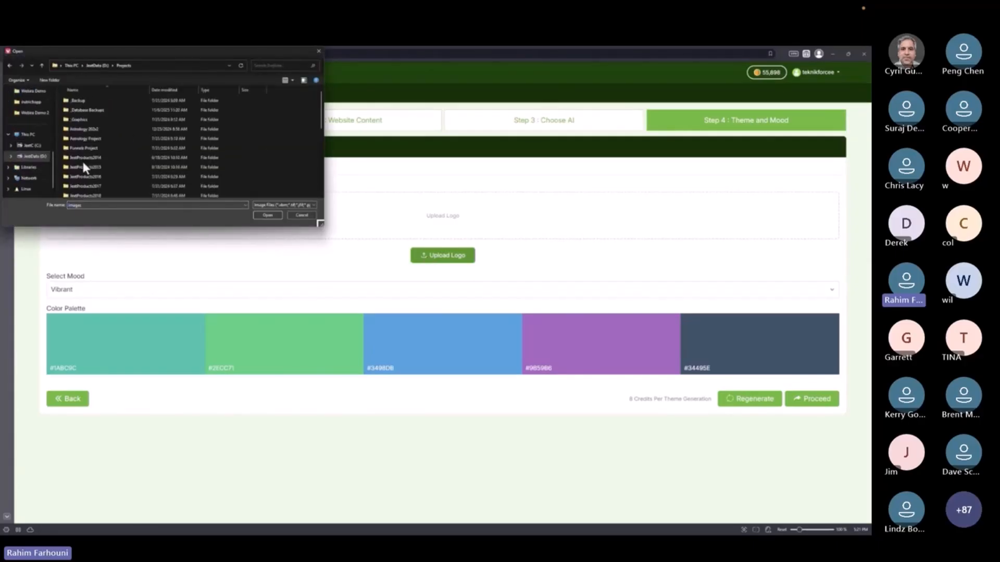
double_click(83, 119)
double_click(88, 120)
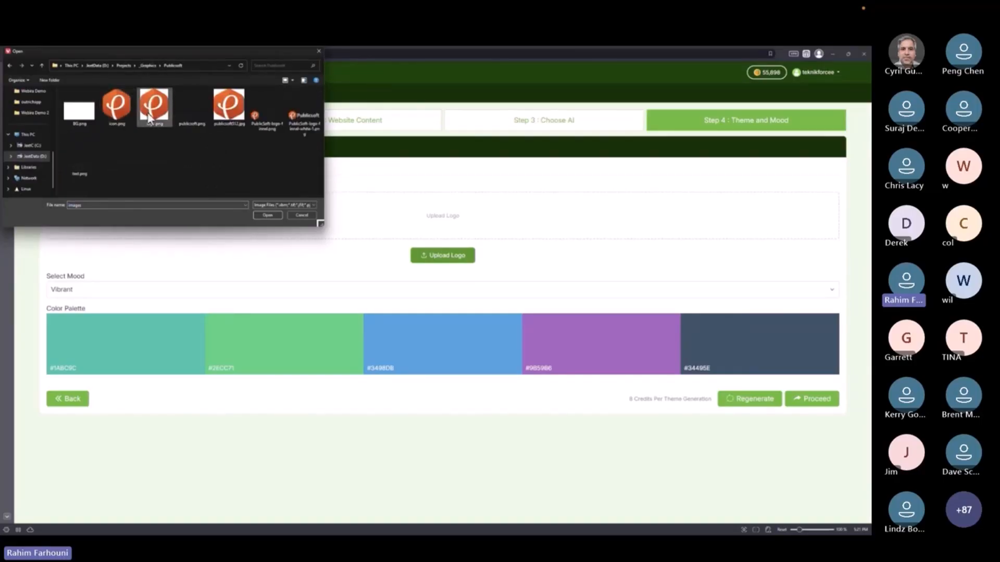
double_click(127, 118)
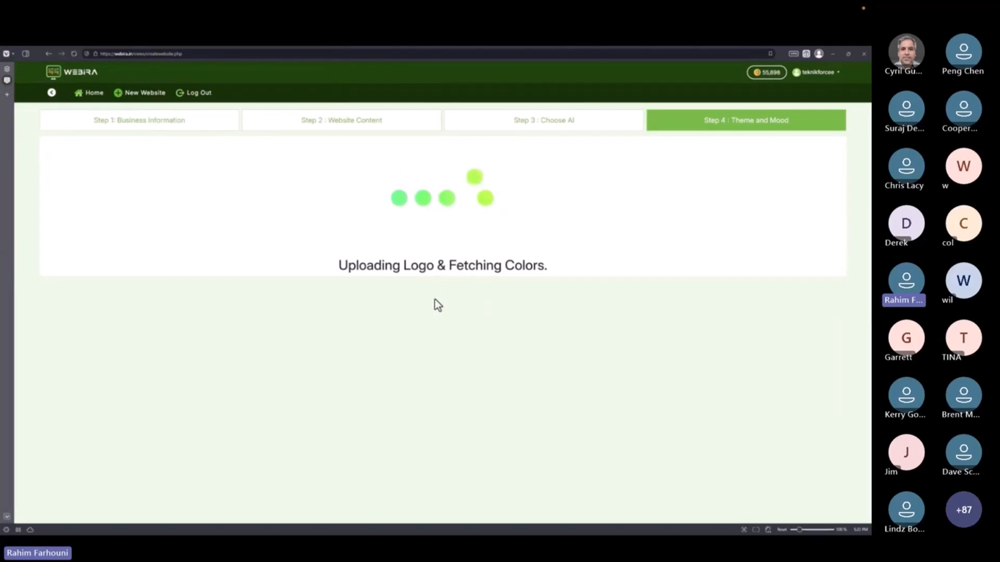
Accept the Vibrant mood with the logo-based orange color palette and start generating the website.
mouse_move(736, 158)
click(436, 453)
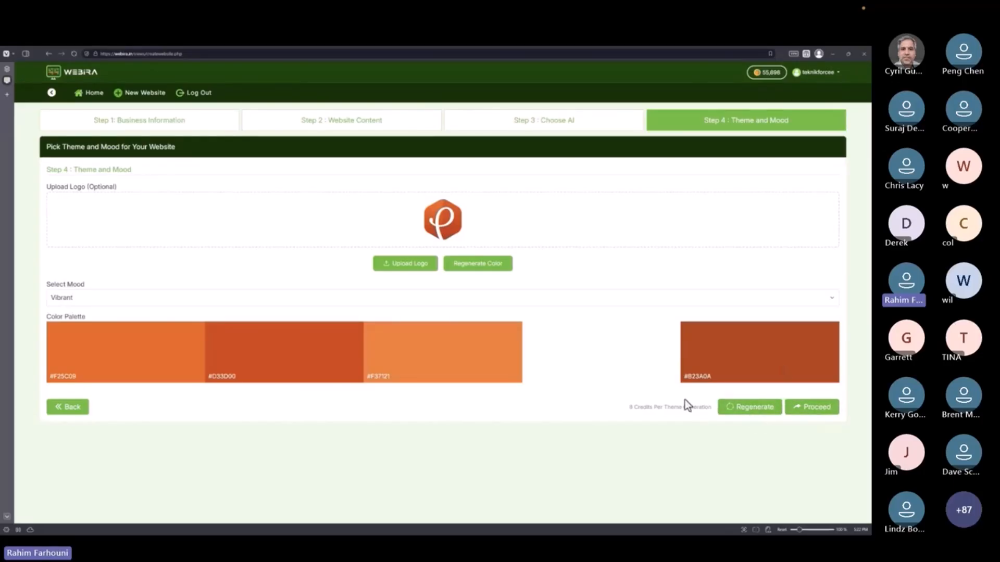
click(817, 408)
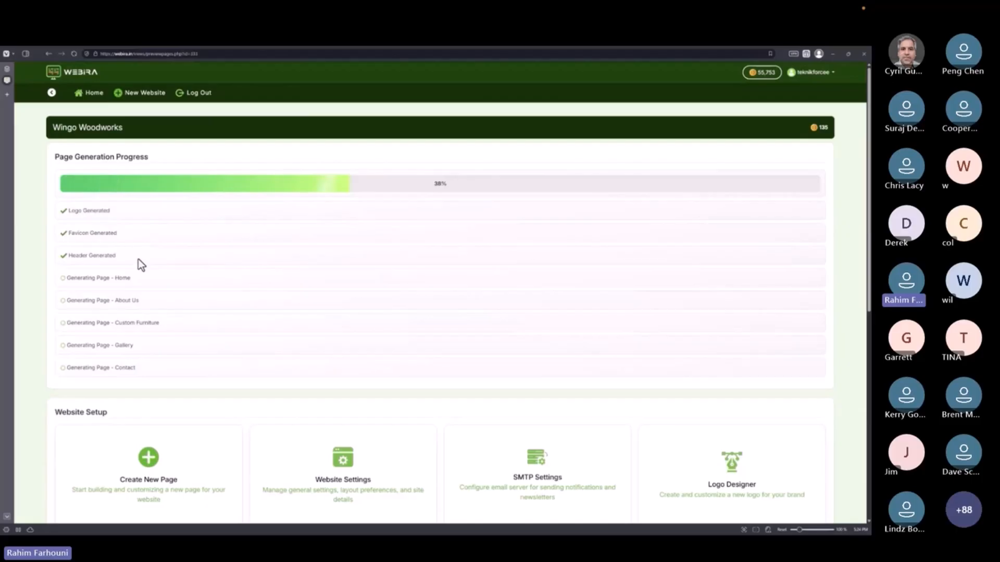
Check the page generation progress and open the generated Home page in the website editor.
scroll(174, 318, down, 1)
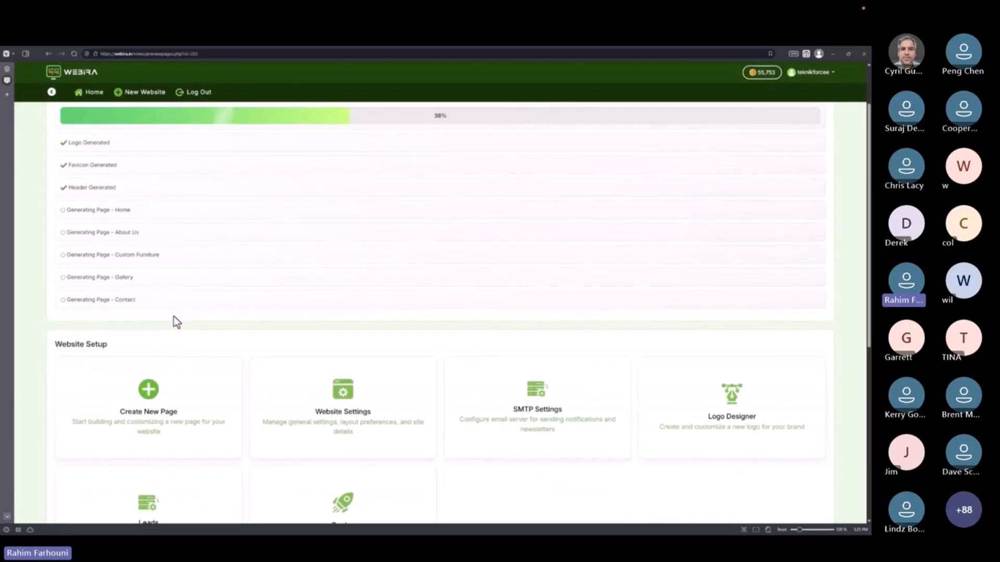
scroll(556, 228, up, 1)
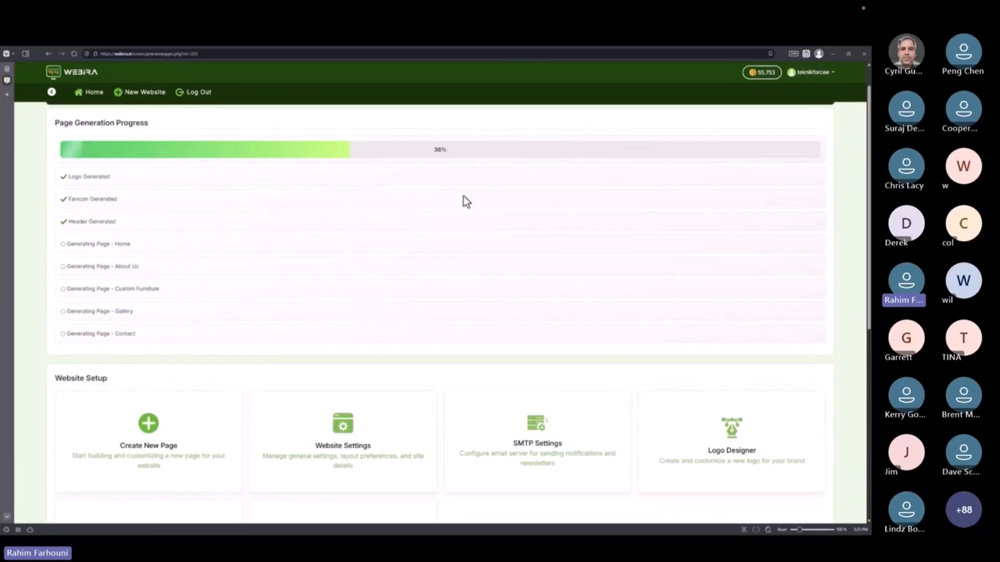
scroll(463, 197, down, 8)
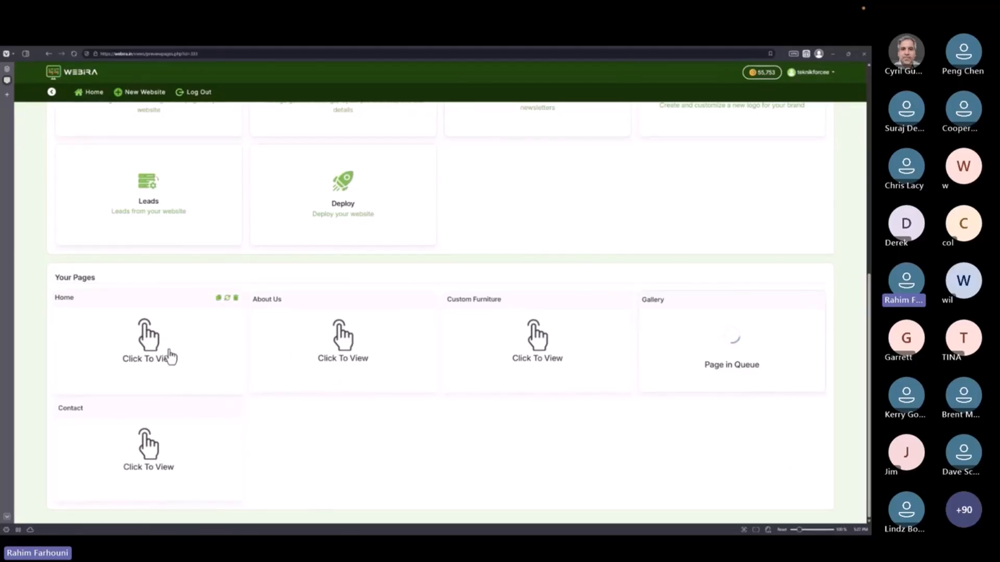
click(167, 354)
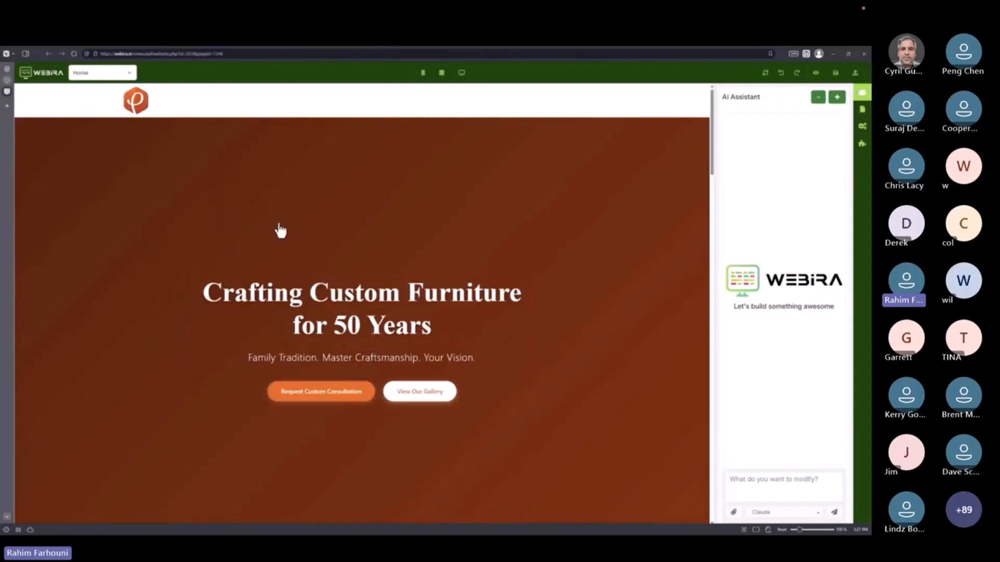
Review the generated Home page's hero banner, welcome text and Custom Furniture We Create cards.
scroll(280, 231, down, 2)
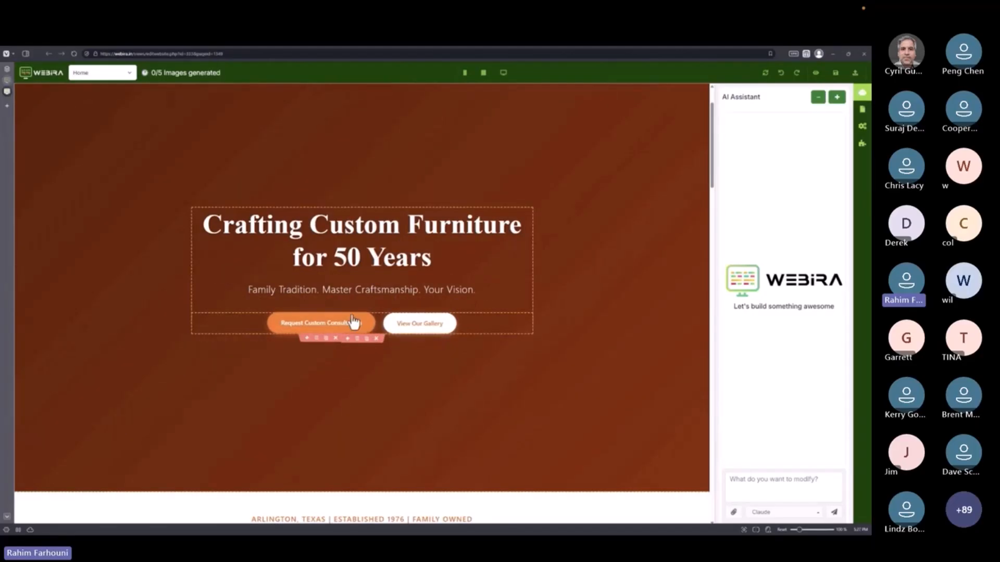
scroll(361, 339, down, 6)
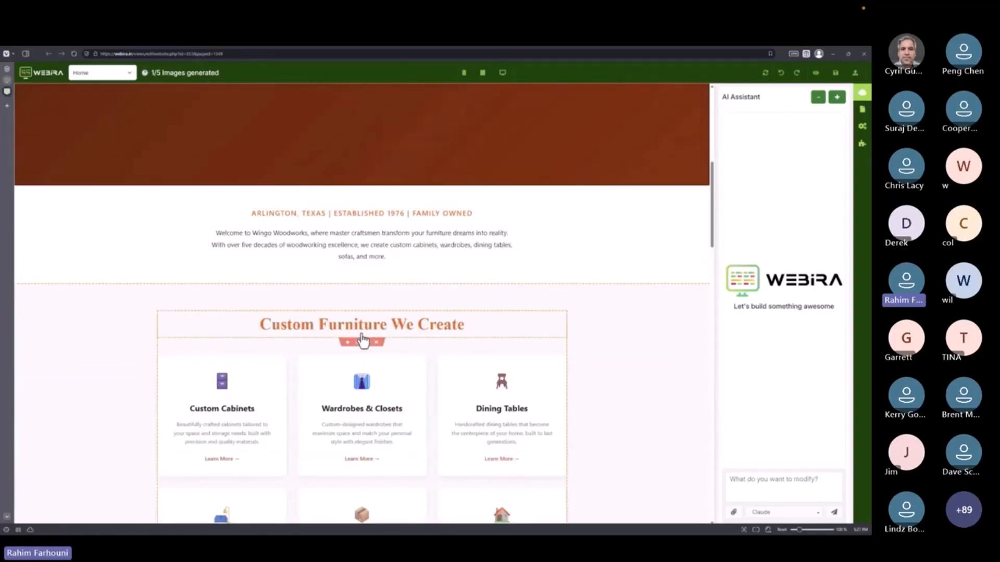
scroll(385, 323, down, 1)
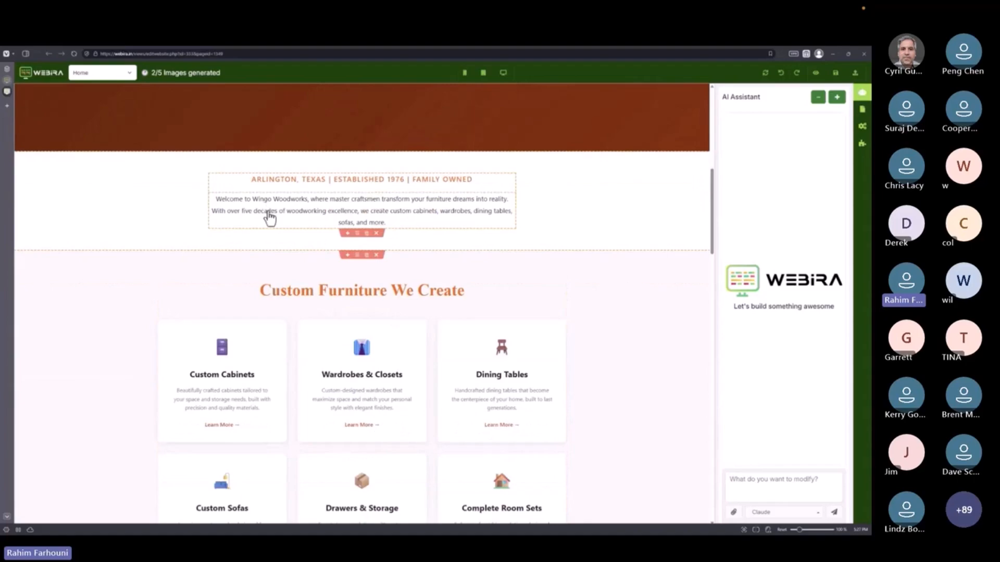
scroll(326, 297, up, 6)
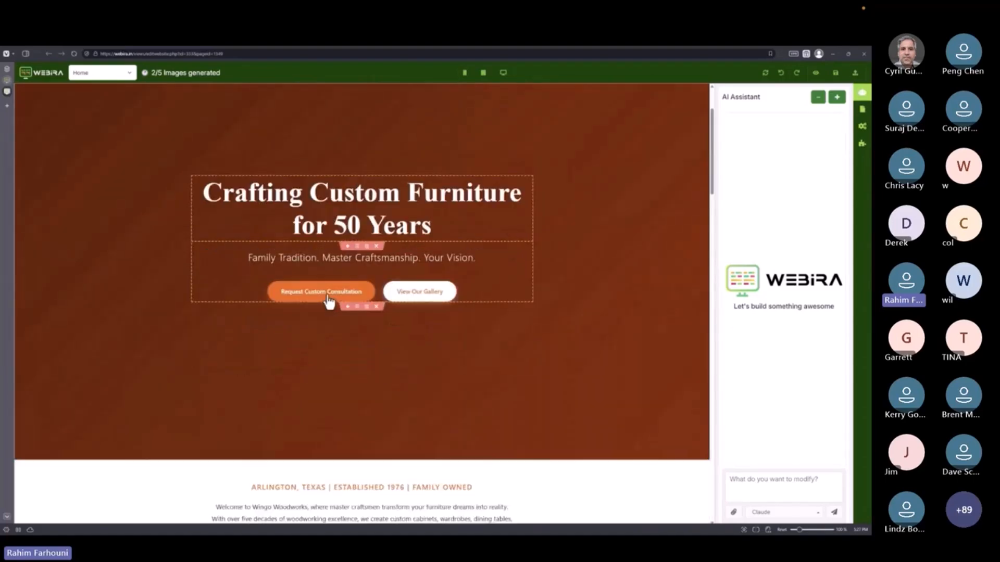
scroll(329, 302, down, 3)
scroll(333, 313, down, 5)
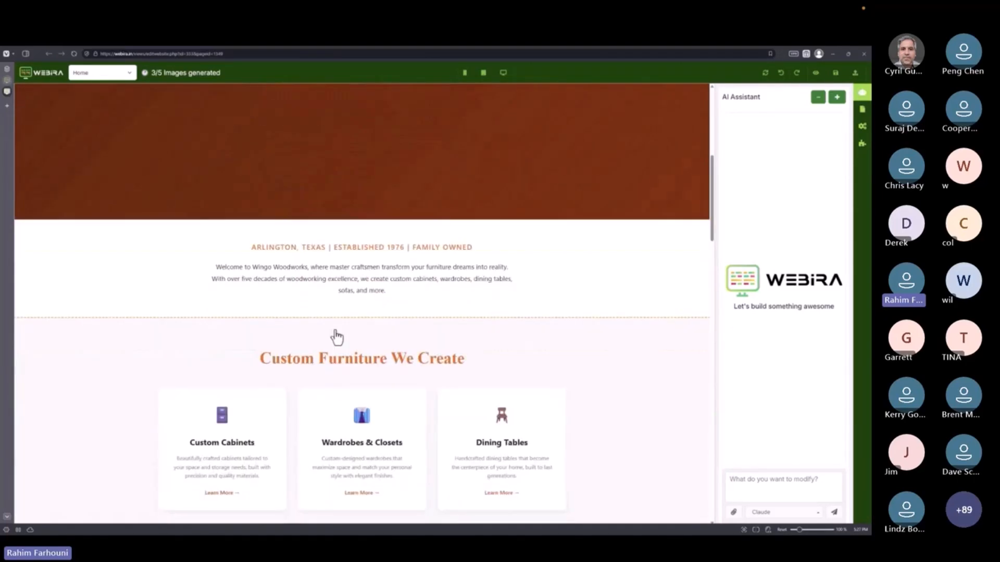
scroll(336, 341, down, 2)
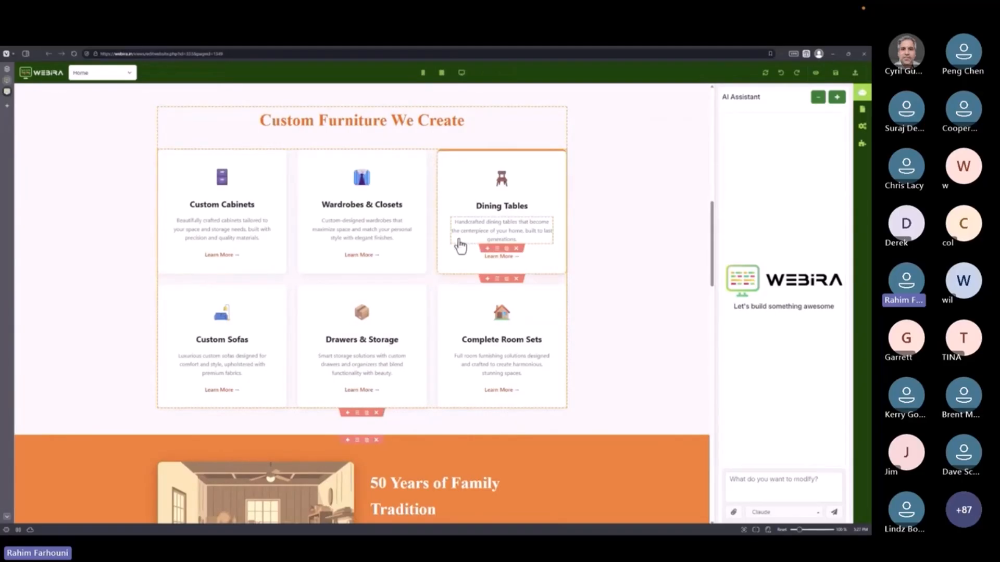
scroll(458, 319, down, 1)
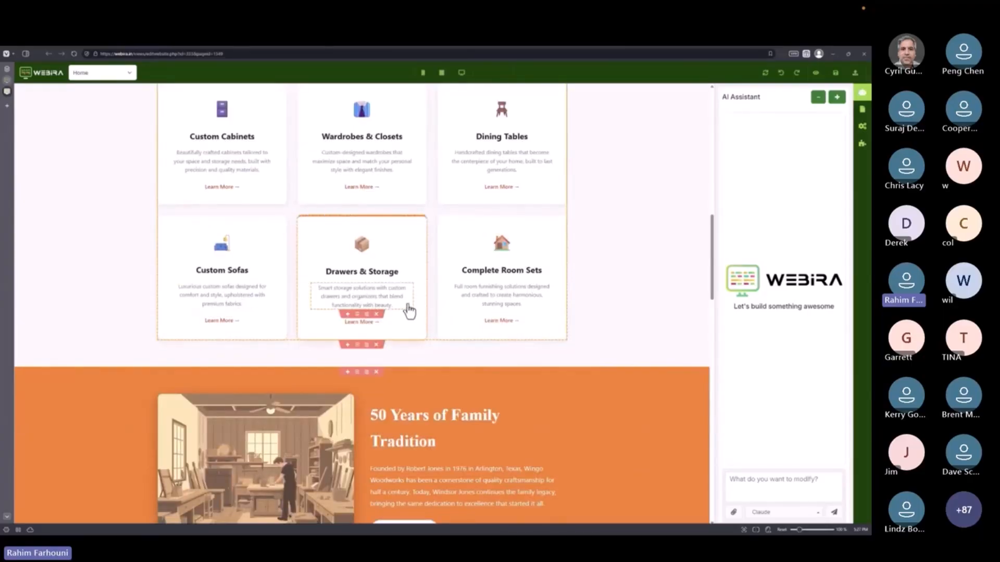
Review the Home page's family tradition section, Why Wingo Woodworks features, Our Craftsmanship gallery and client testimonials.
scroll(409, 311, down, 2)
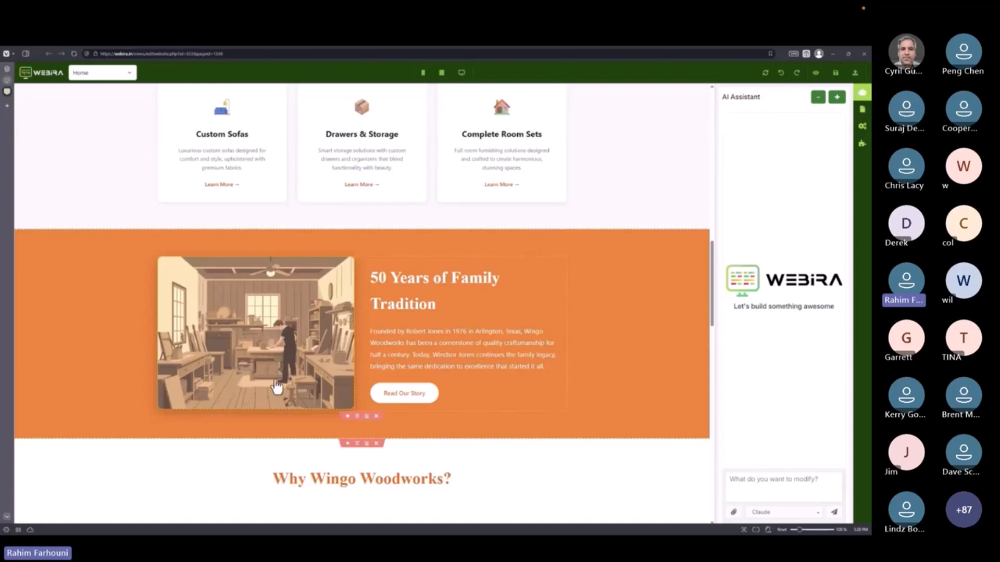
scroll(508, 331, down, 2)
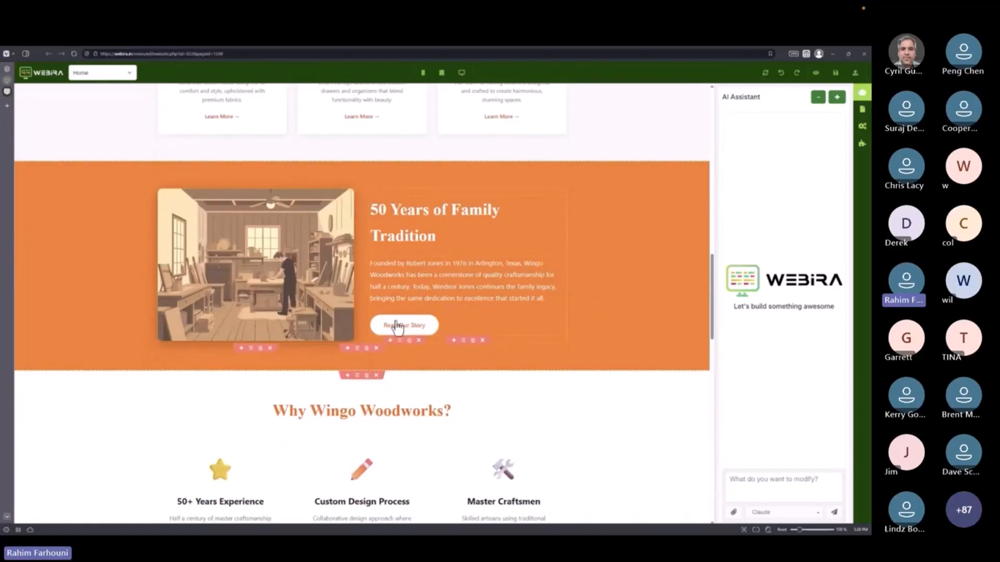
scroll(397, 327, down, 3)
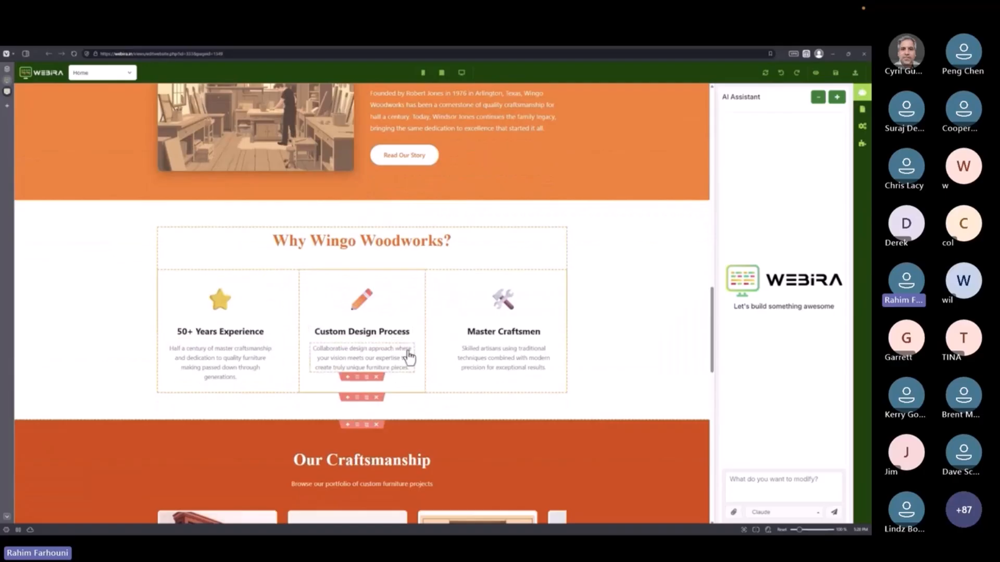
scroll(417, 365, down, 1)
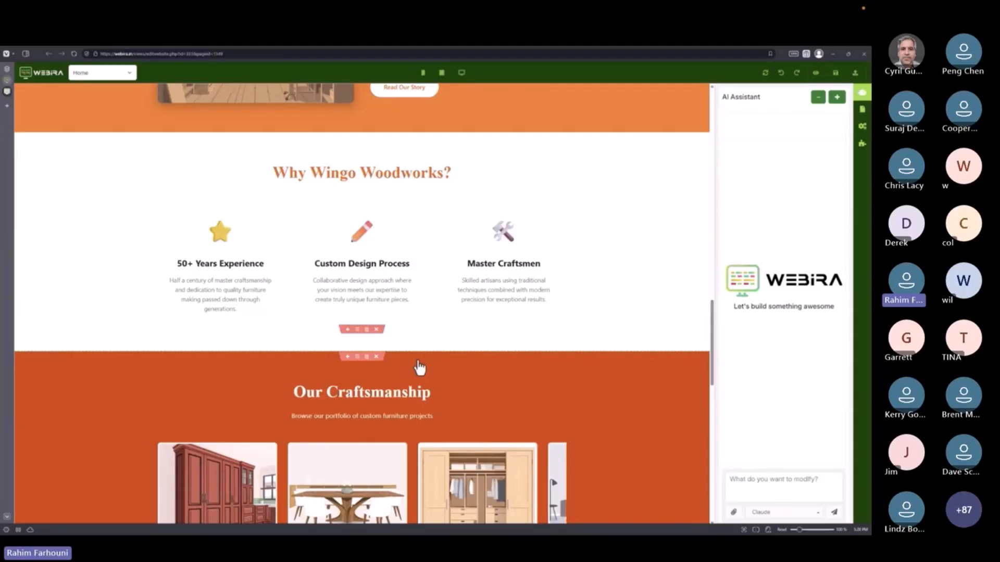
scroll(411, 380, down, 3)
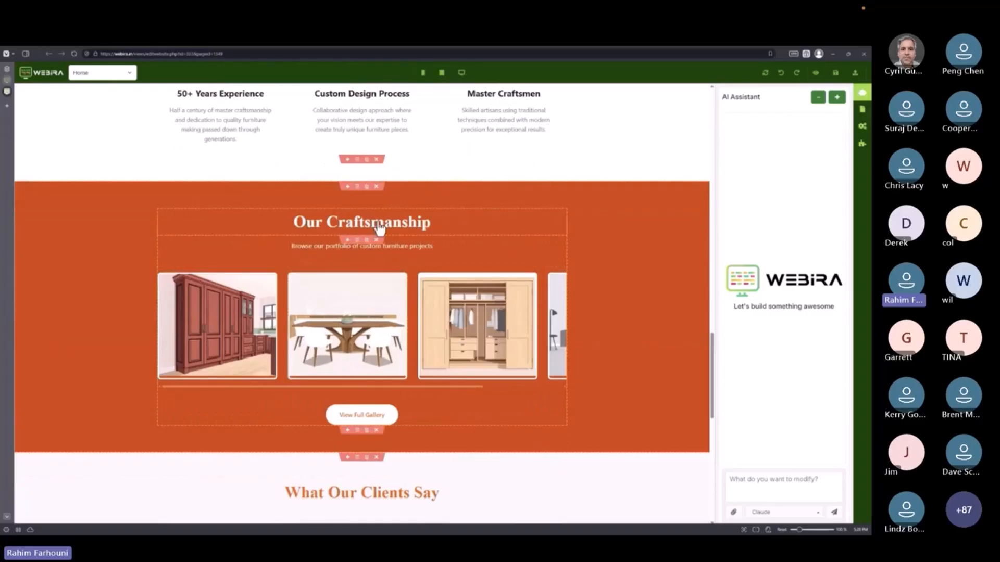
scroll(314, 267, down, 2)
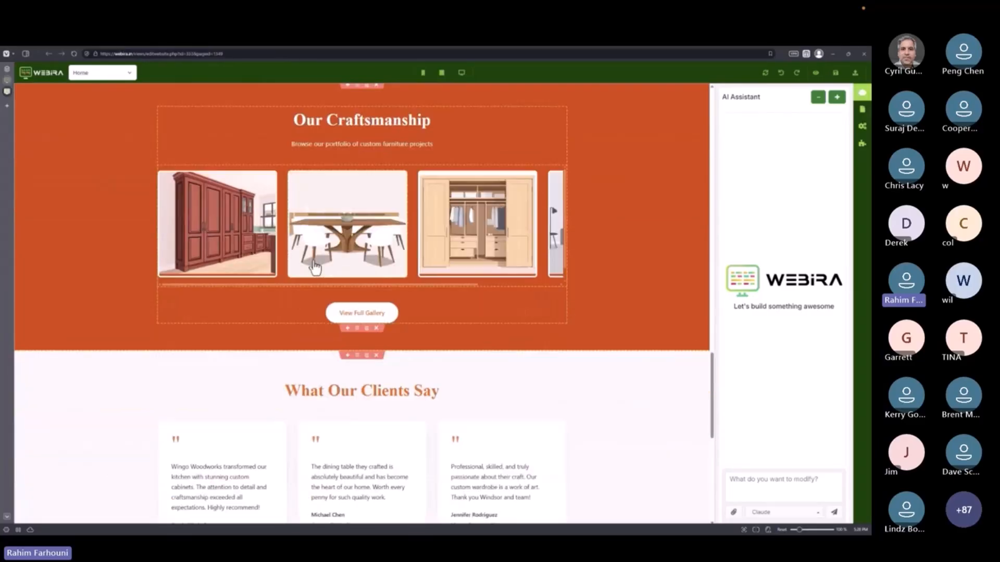
scroll(349, 310, down, 3)
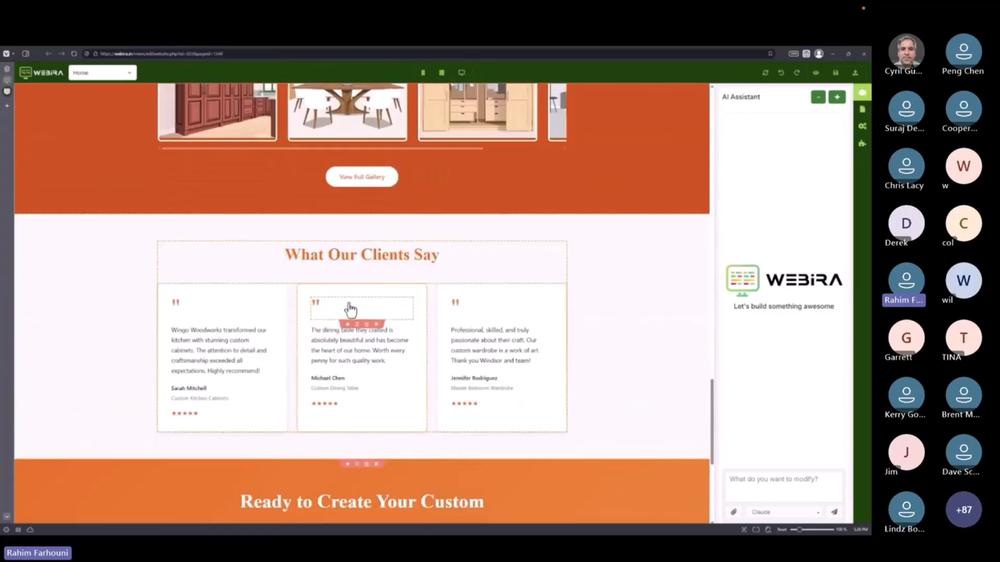
scroll(350, 310, down, 2)
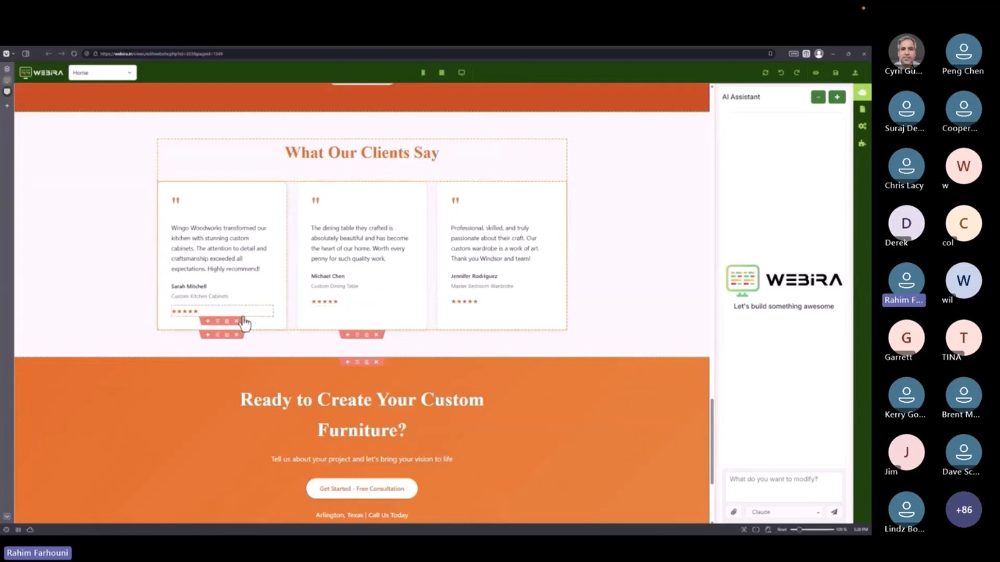
Inspect the text styles of the three client testimonials and look over the call-to-action section and footer of the Home page.
click(236, 252)
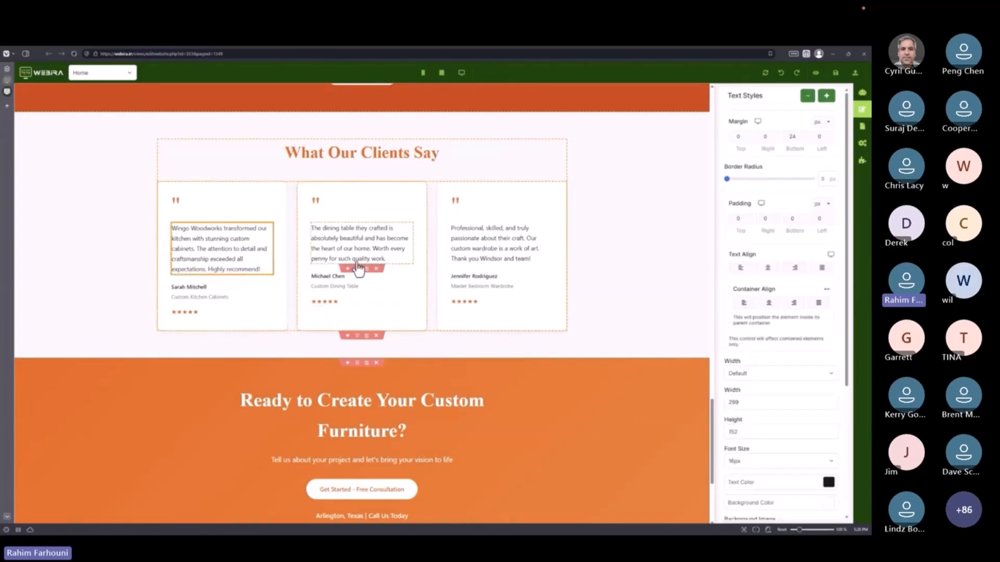
click(357, 256)
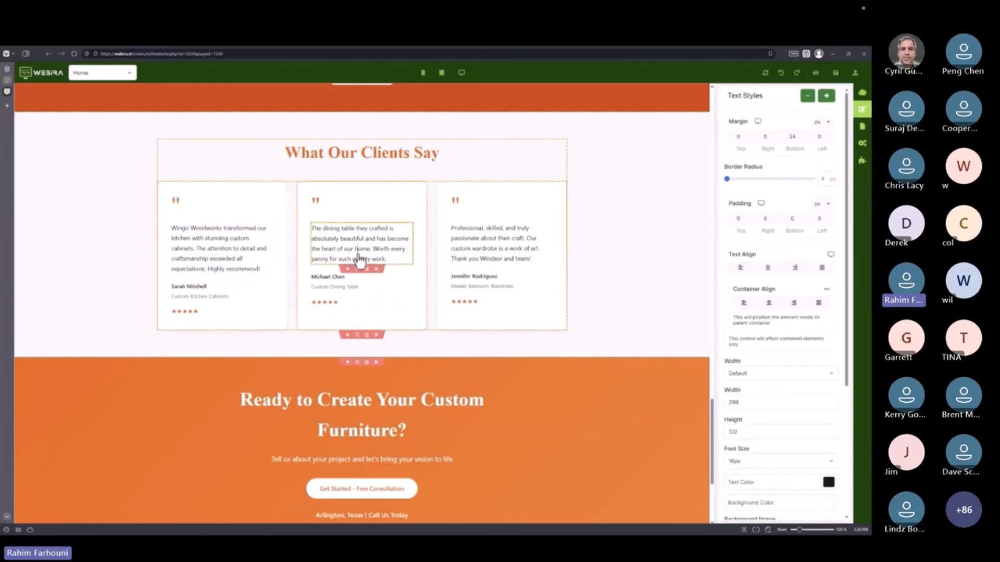
click(472, 250)
scroll(420, 291, down, 3)
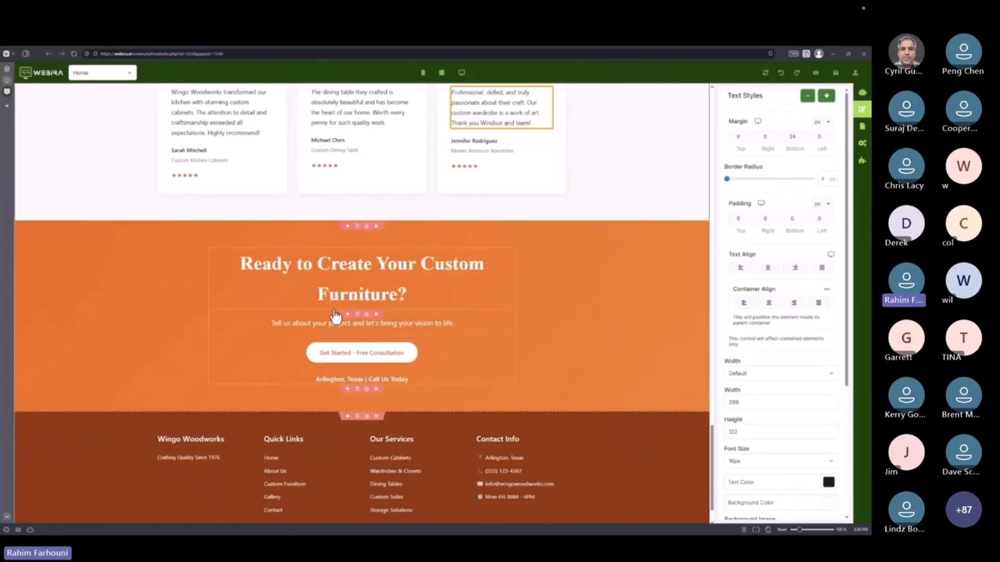
scroll(328, 353, down, 1)
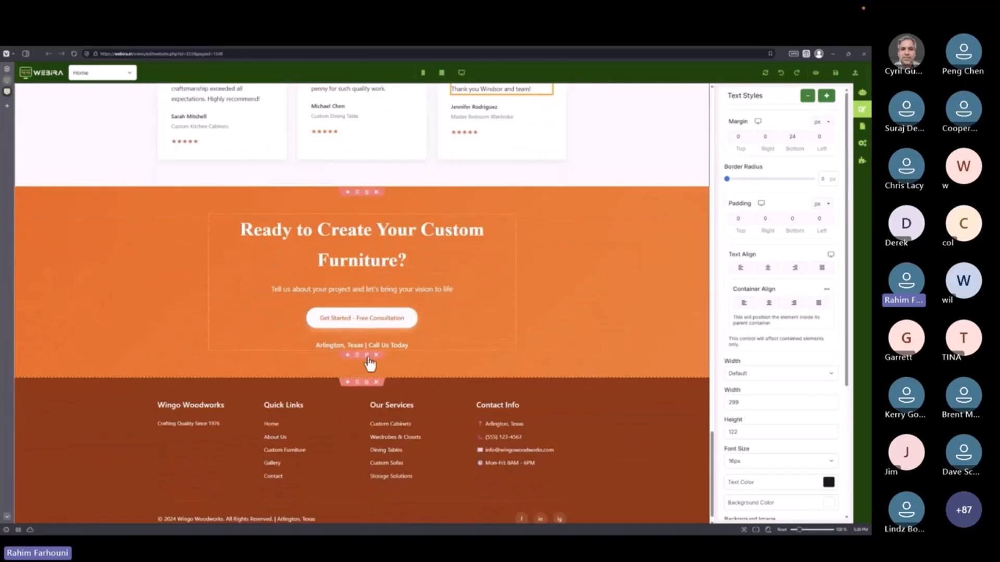
scroll(599, 408, up, 8)
scroll(600, 408, up, 10)
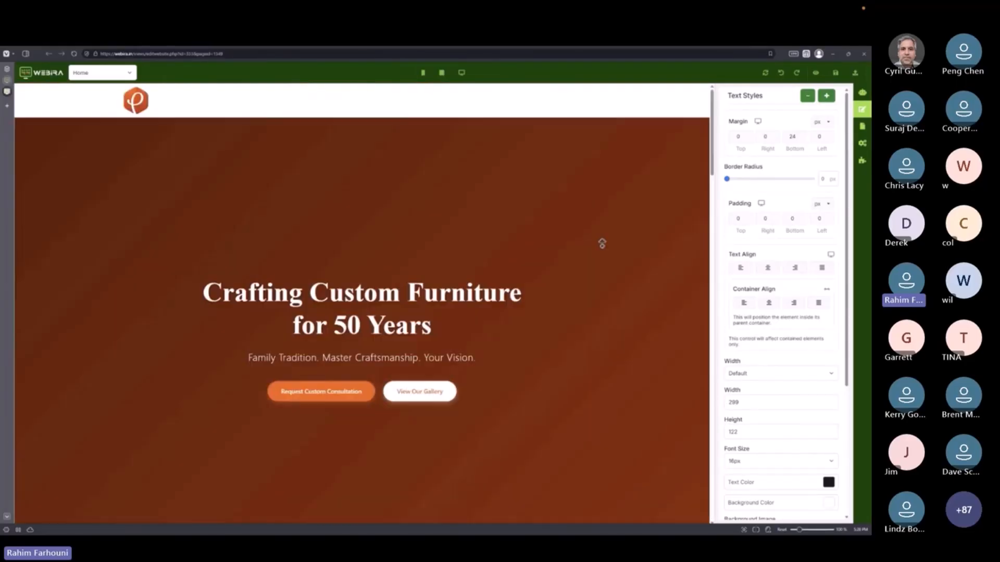
Switch to the About Us page and review its history sections, generated images and 50 Years of Excellence timeline.
click(127, 73)
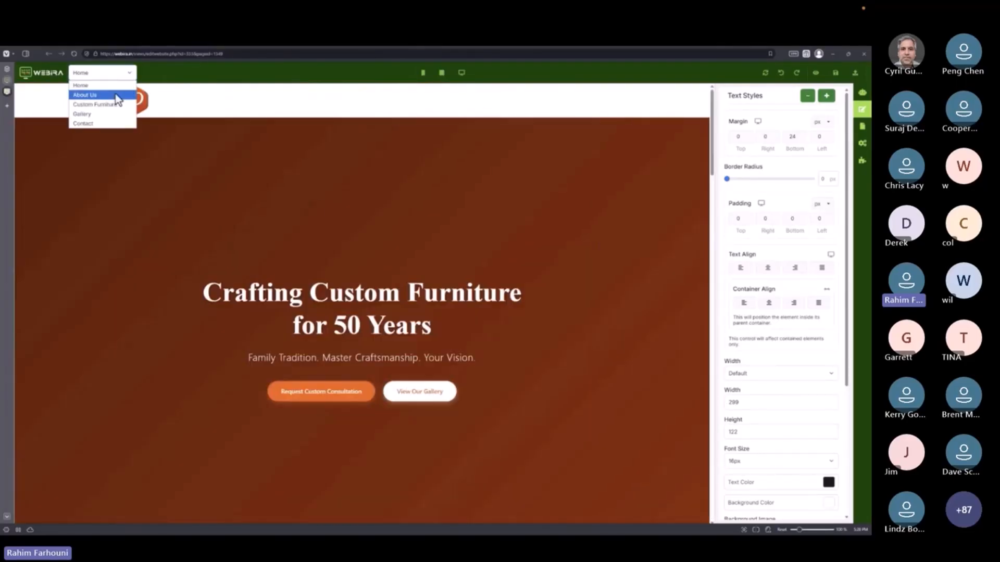
click(115, 95)
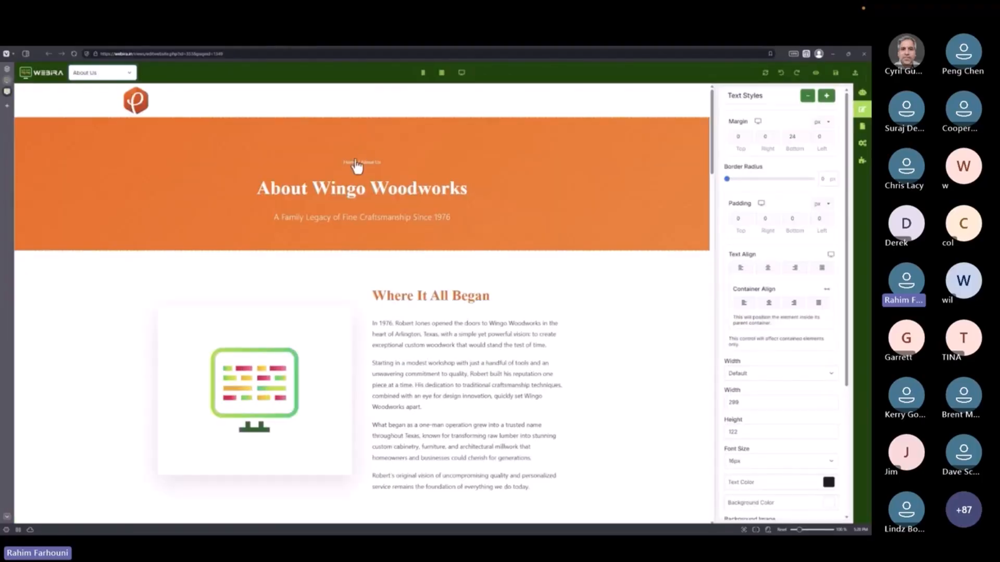
scroll(455, 286, down, 2)
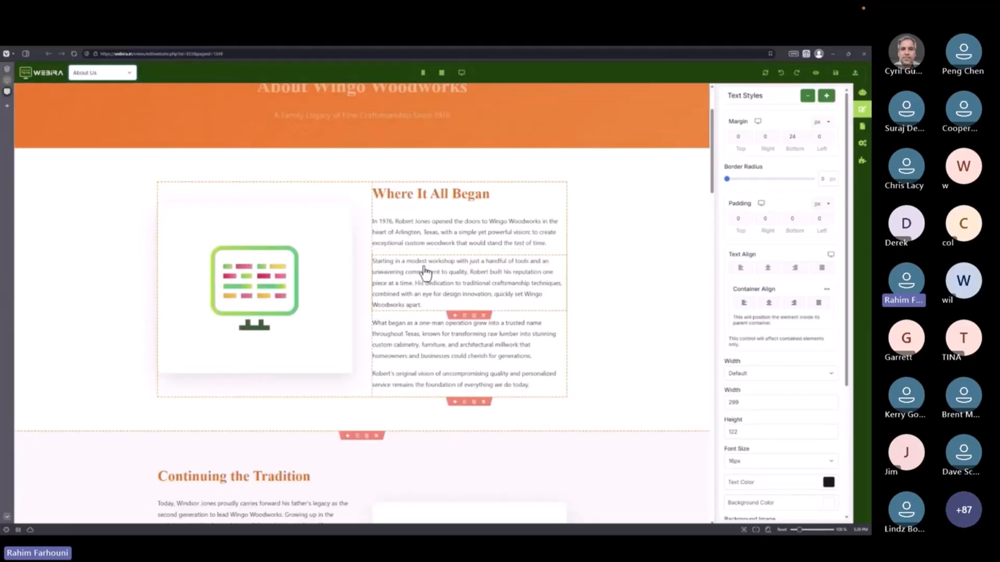
scroll(423, 260, down, 1)
scroll(423, 261, down, 3)
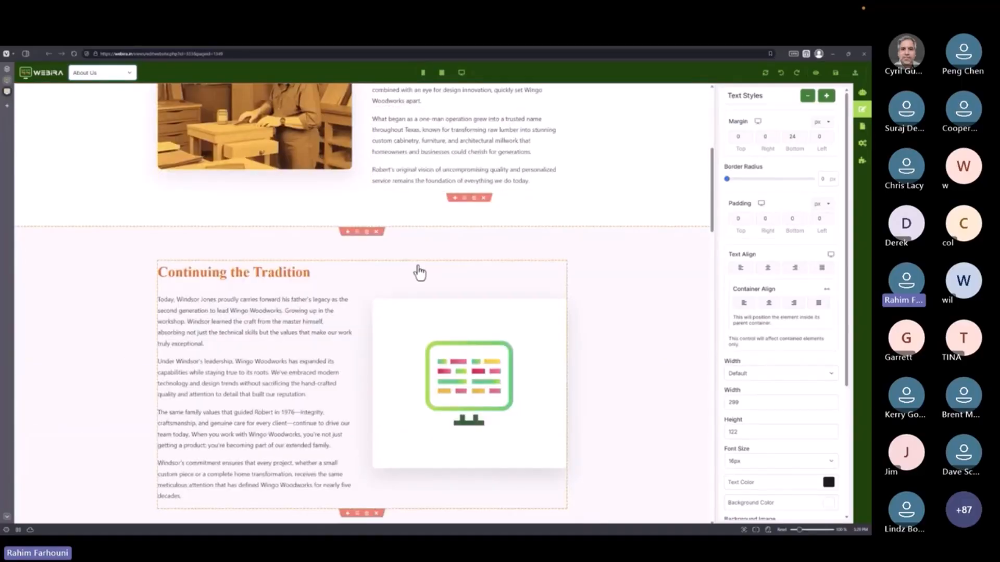
scroll(417, 272, up, 4)
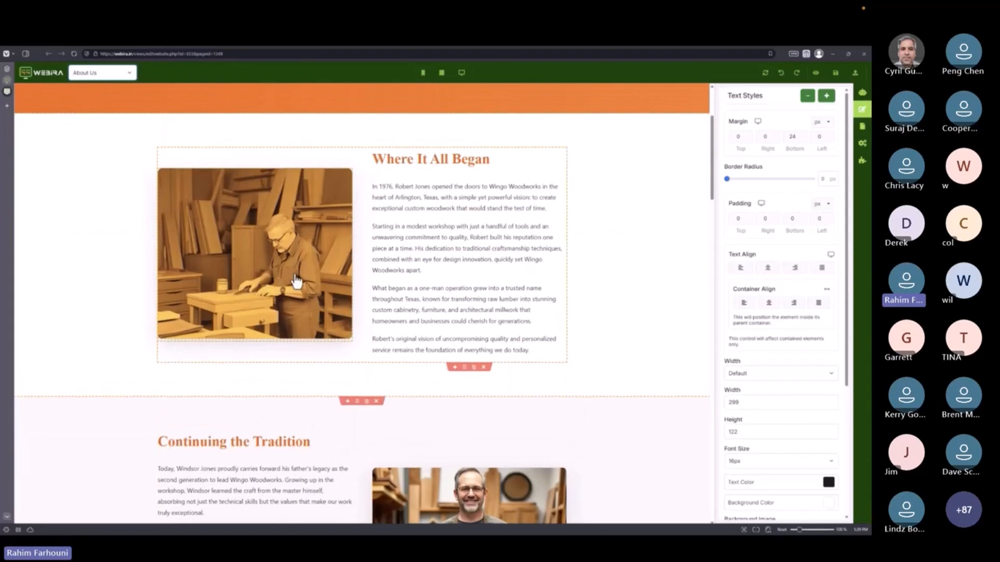
scroll(302, 292, down, 3)
scroll(446, 389, down, 3)
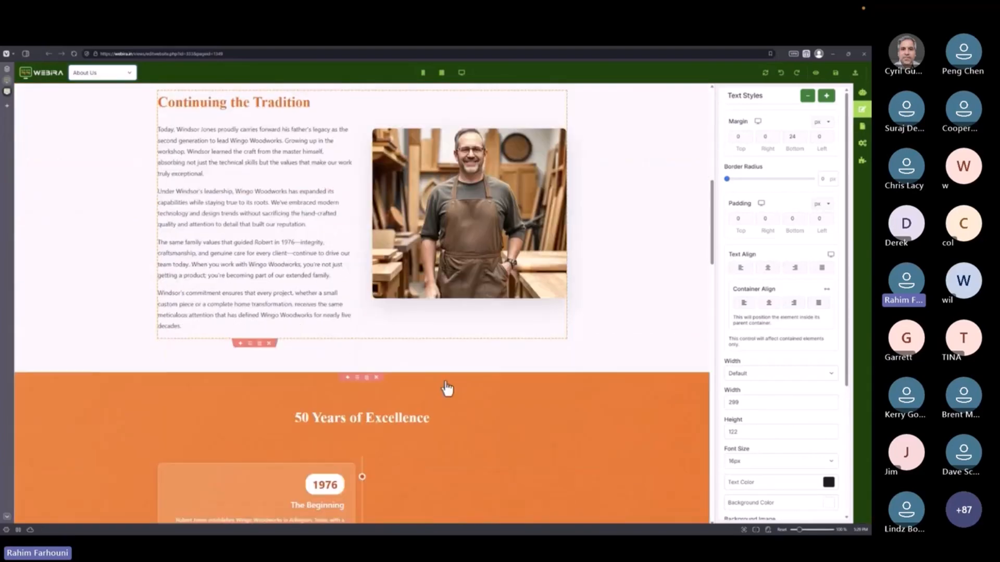
scroll(447, 388, down, 4)
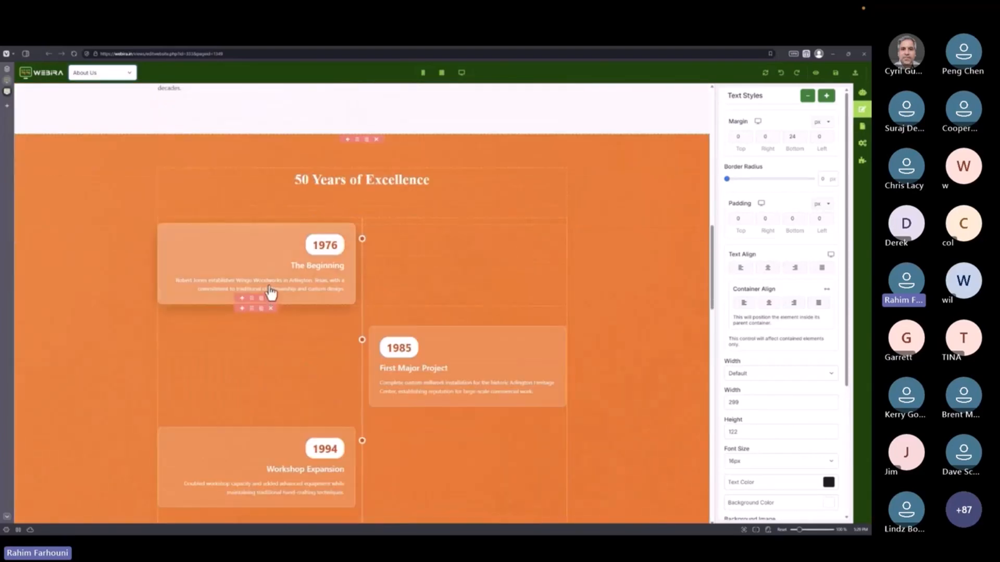
scroll(357, 386, down, 4)
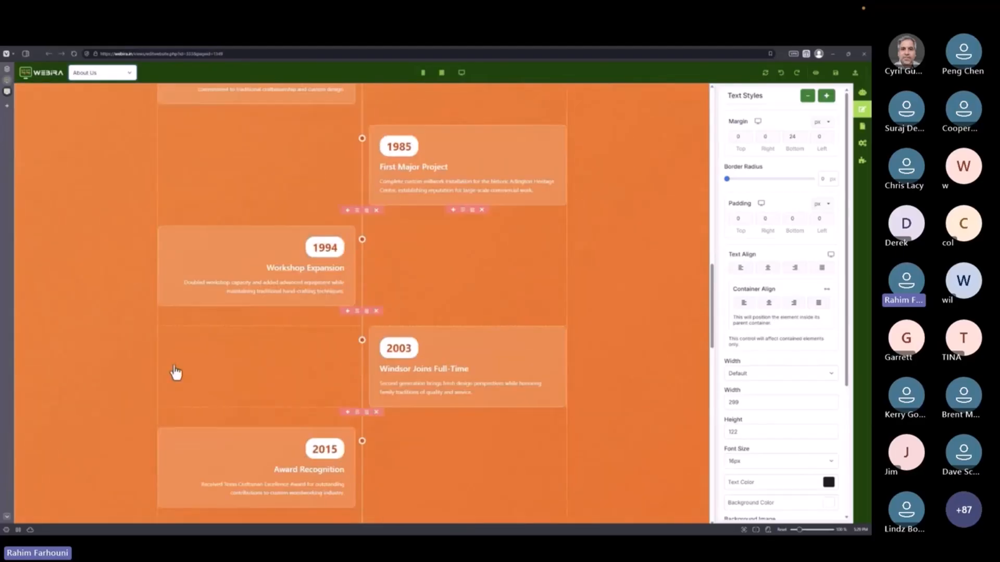
Change the year of the First Major Project timeline entry to 1995.
scroll(343, 353, up, 2)
click(402, 255)
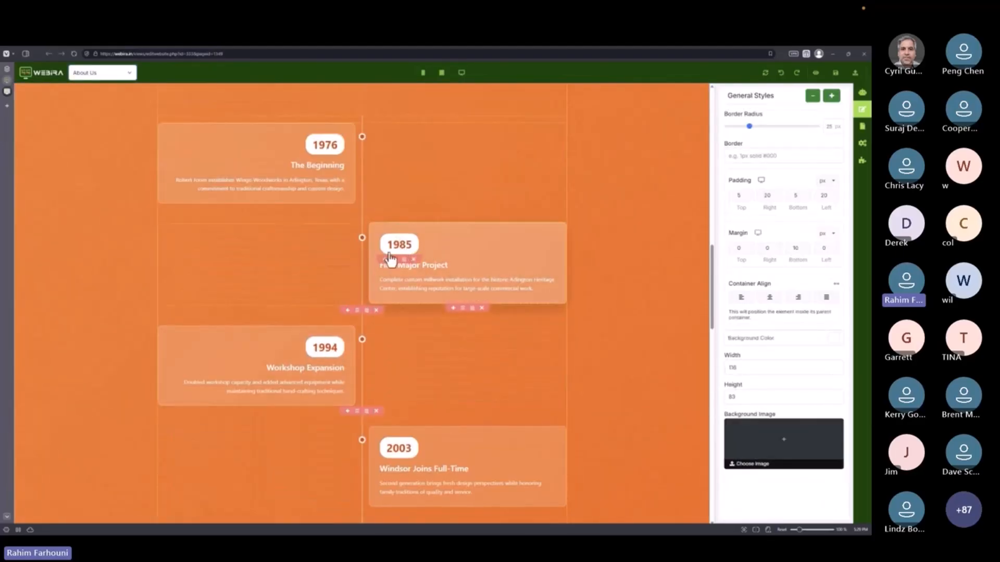
text(9)
key(BackSpace)
key(BackSpace)
text(9)
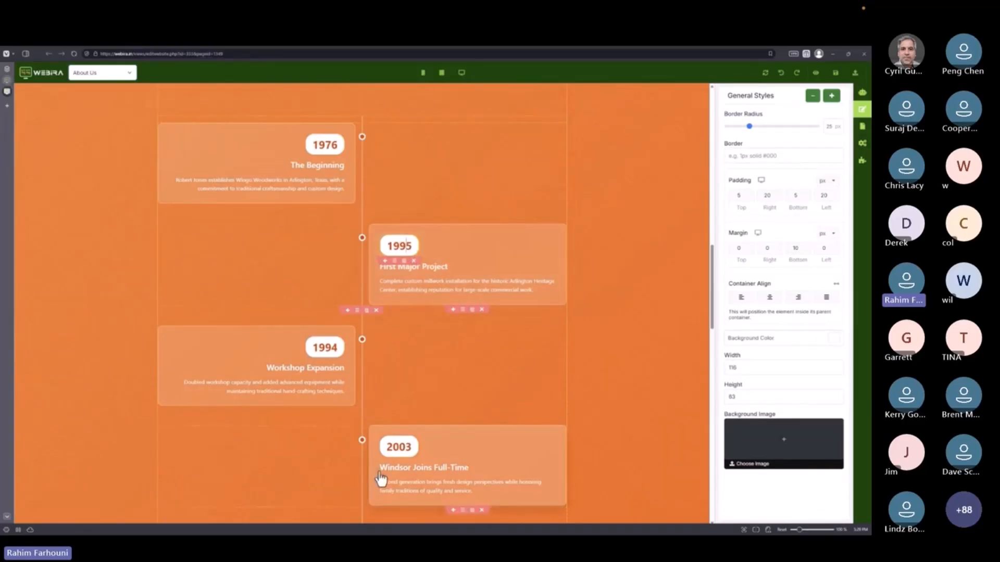
click(480, 424)
Change the year of the 2003 timeline entry to 2005 and look back over the edited timeline.
scroll(489, 394, down, 1)
scroll(390, 463, down, 2)
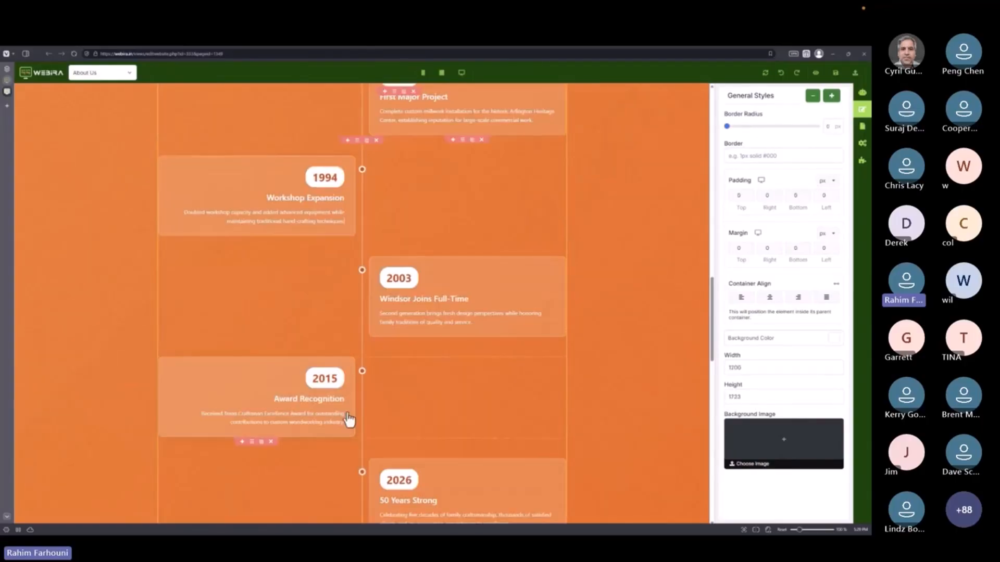
click(397, 310)
double_click(398, 298)
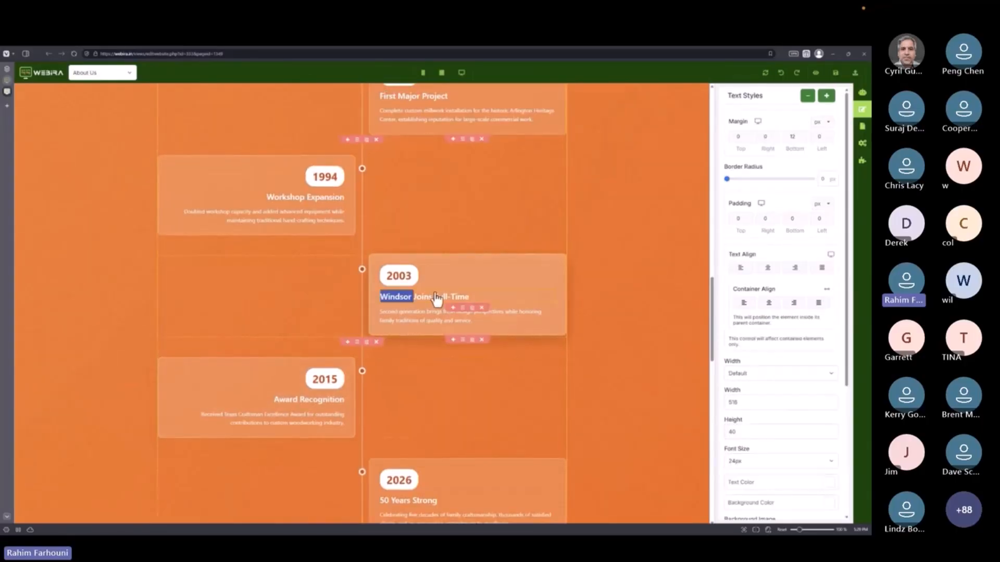
click(404, 284)
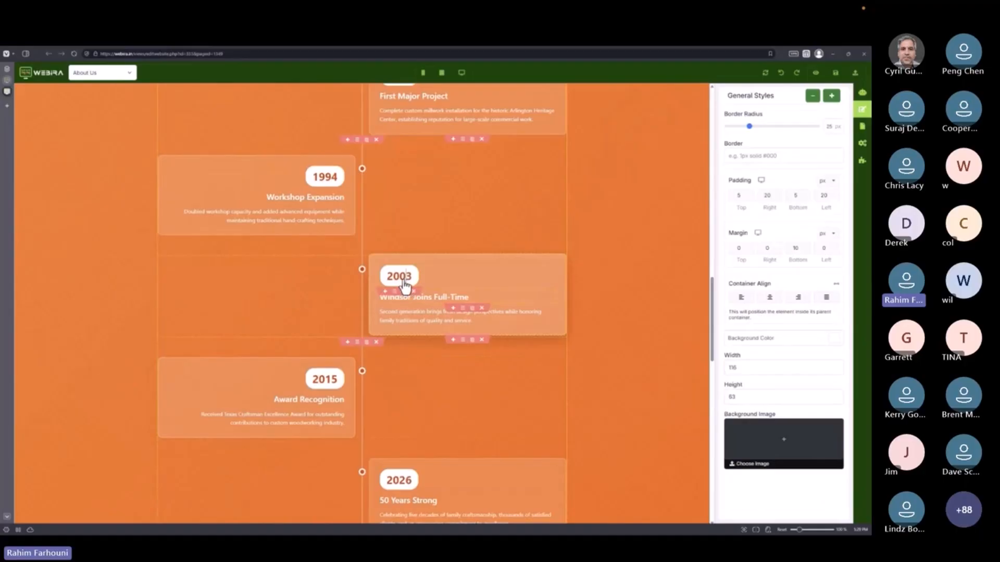
drag(409, 276, 418, 286)
text(5)
click(416, 312)
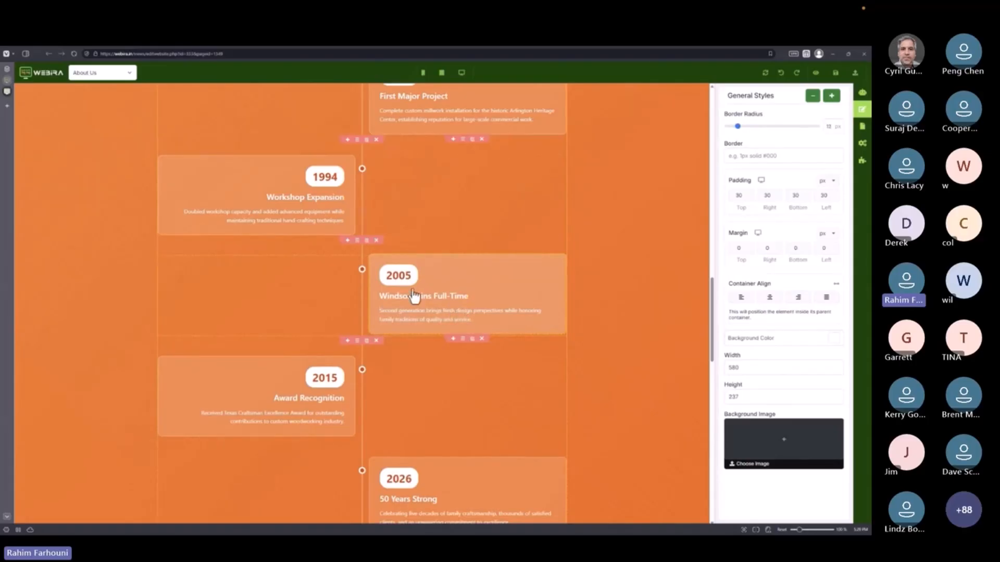
scroll(360, 353, up, 2)
scroll(360, 353, up, 3)
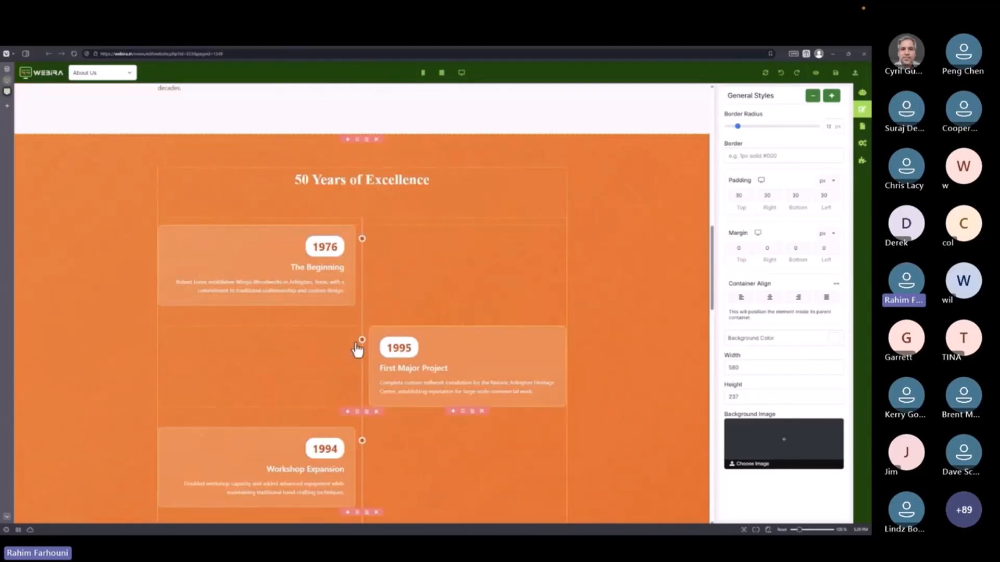
Review the rest of the About Us page, from the timeline entries through Master Craftsmen and Our Commitment to You to the closing call-to-action.
scroll(383, 350, down, 3)
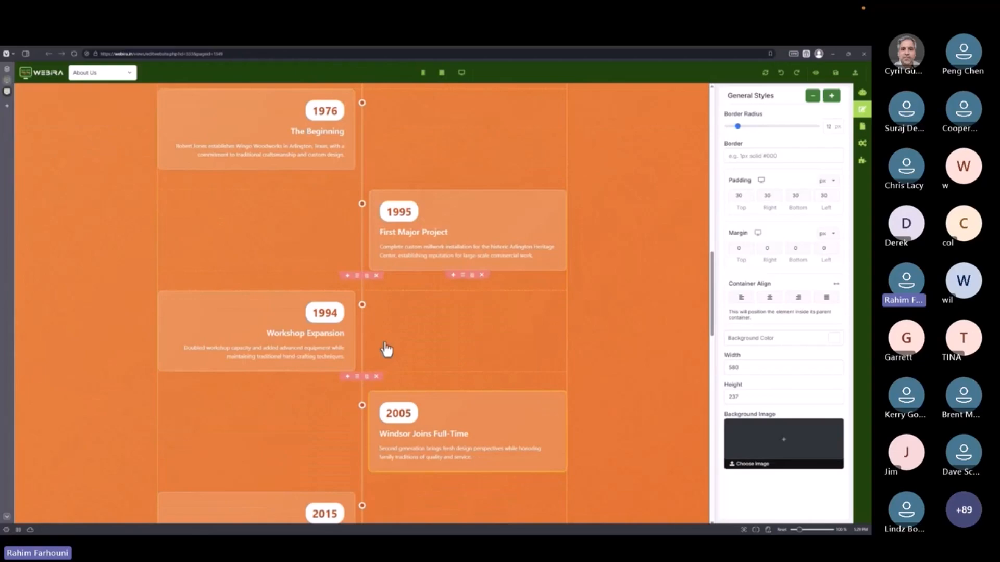
scroll(483, 336, down, 7)
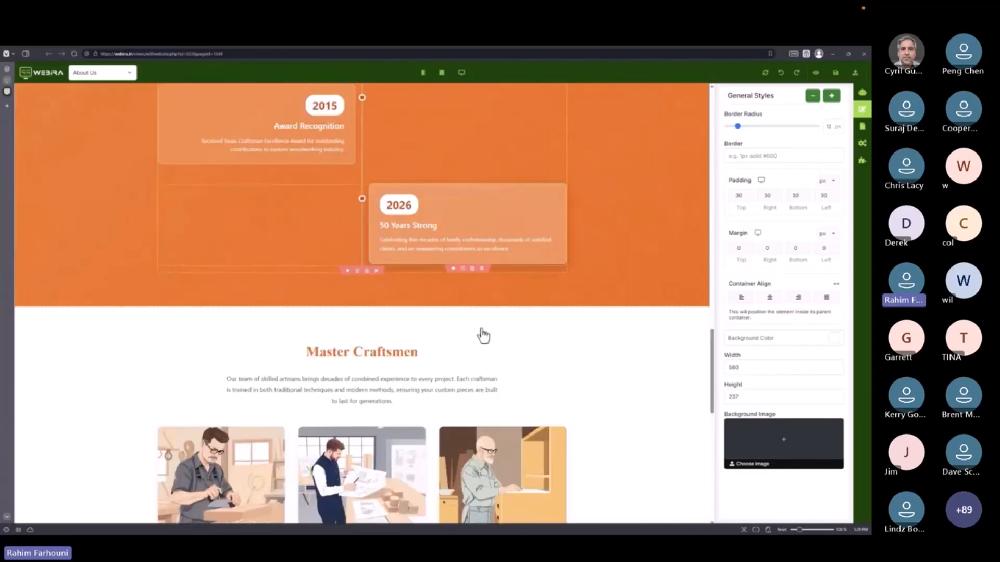
scroll(483, 336, down, 1)
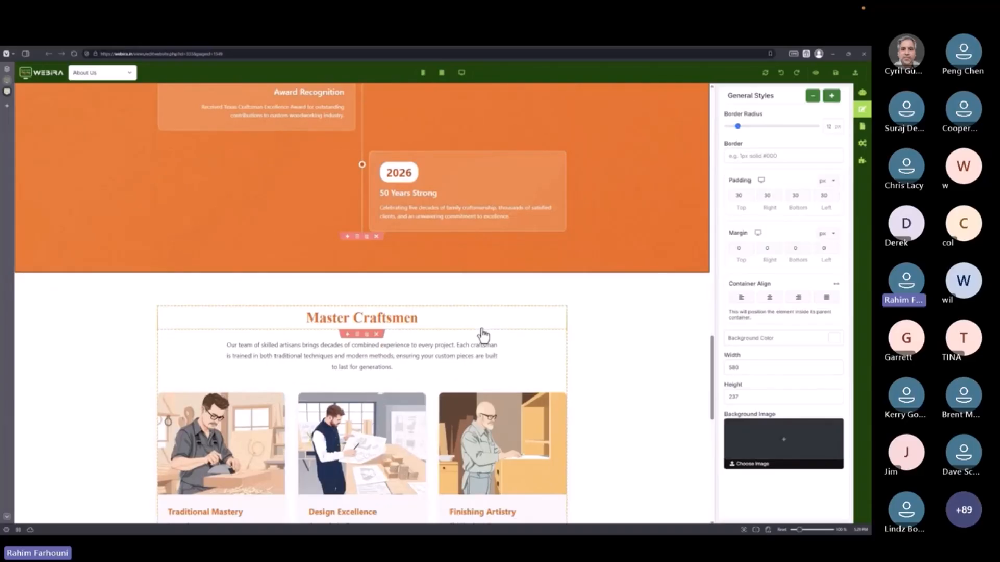
scroll(483, 336, down, 3)
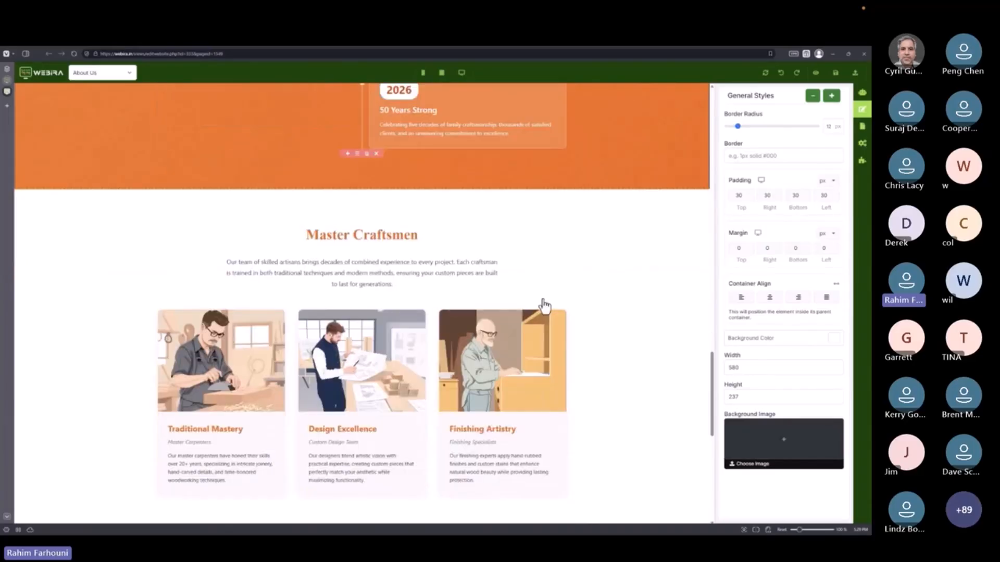
scroll(225, 339, down, 1)
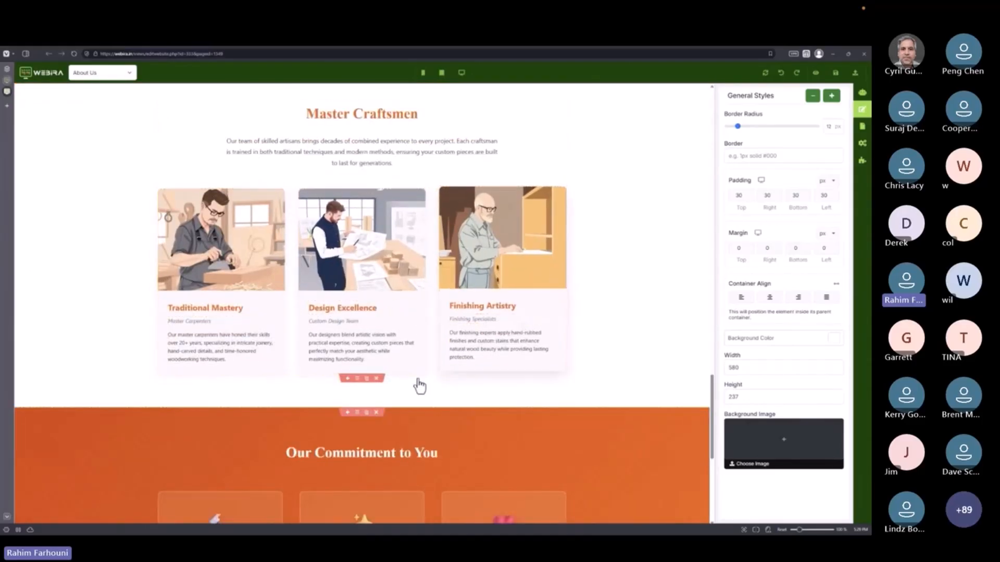
scroll(315, 385, down, 5)
scroll(422, 336, down, 1)
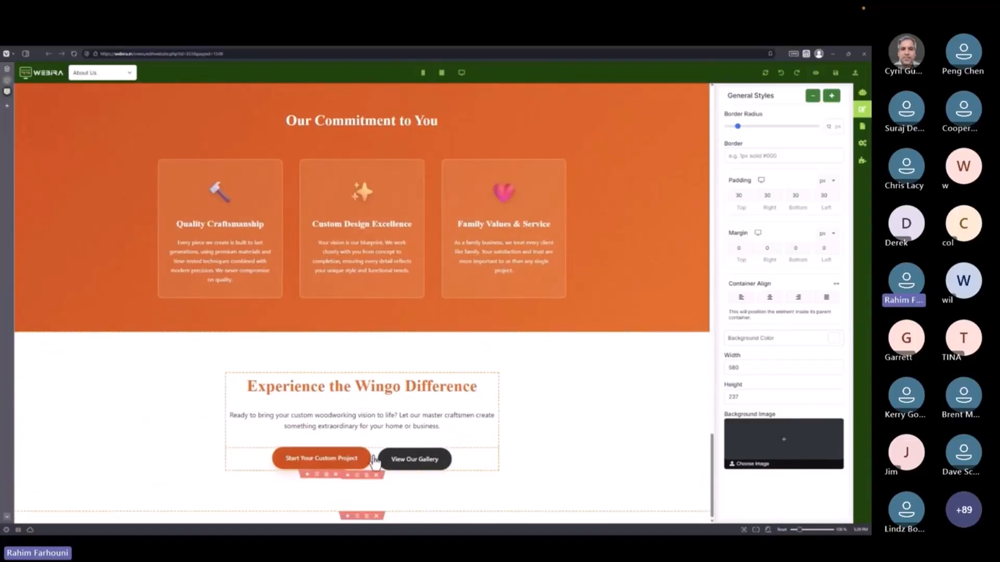
scroll(591, 413, up, 8)
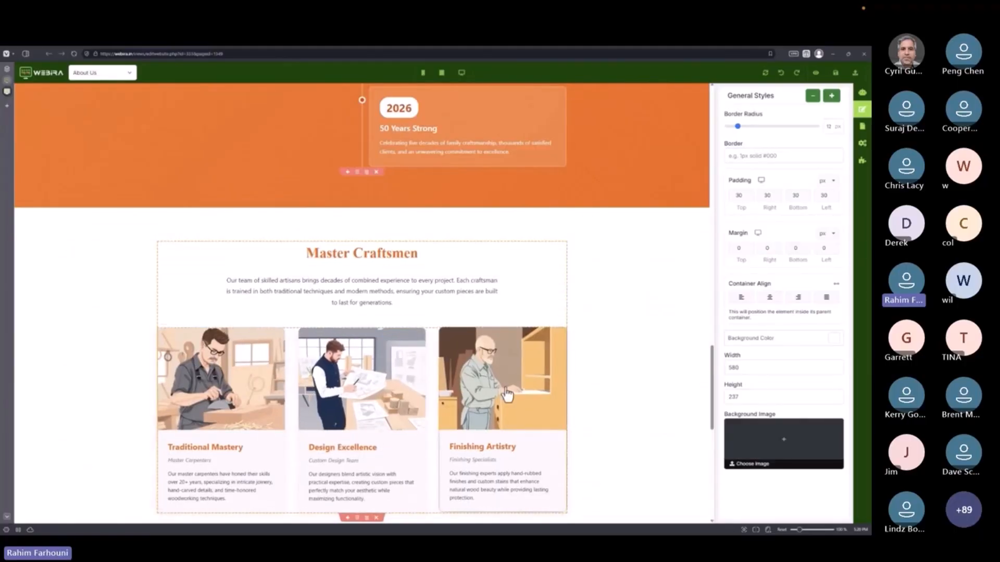
Open AI image editing for the workshop picture beside Where It All Began and select the Flux Kontext Pro model.
scroll(587, 274, up, 15)
scroll(397, 357, down, 6)
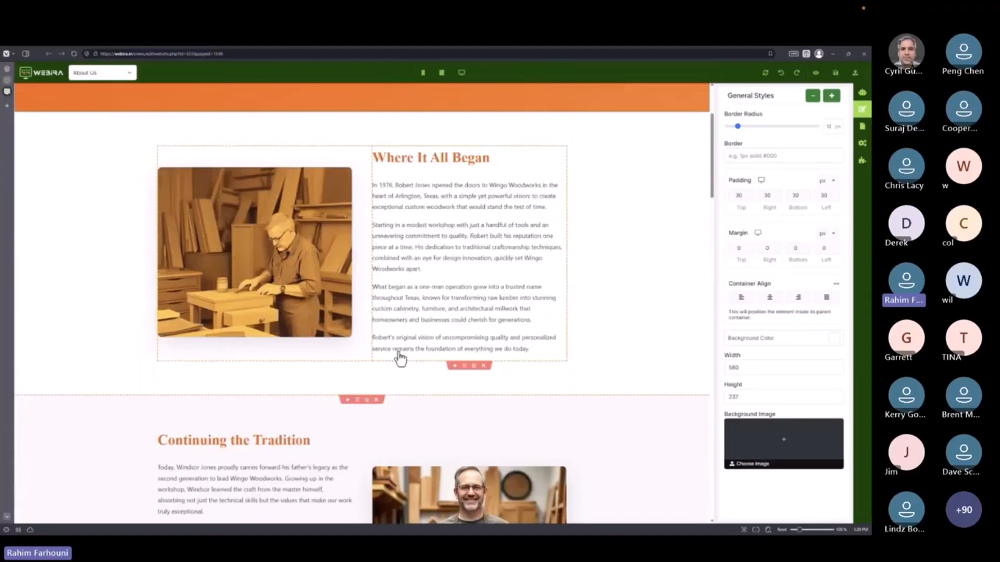
scroll(335, 347, up, 4)
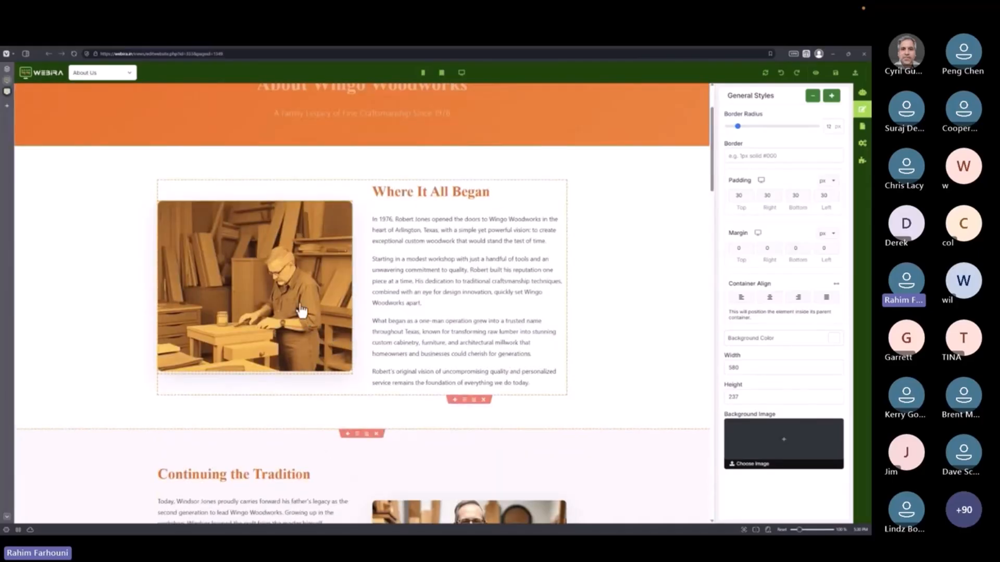
click(267, 254)
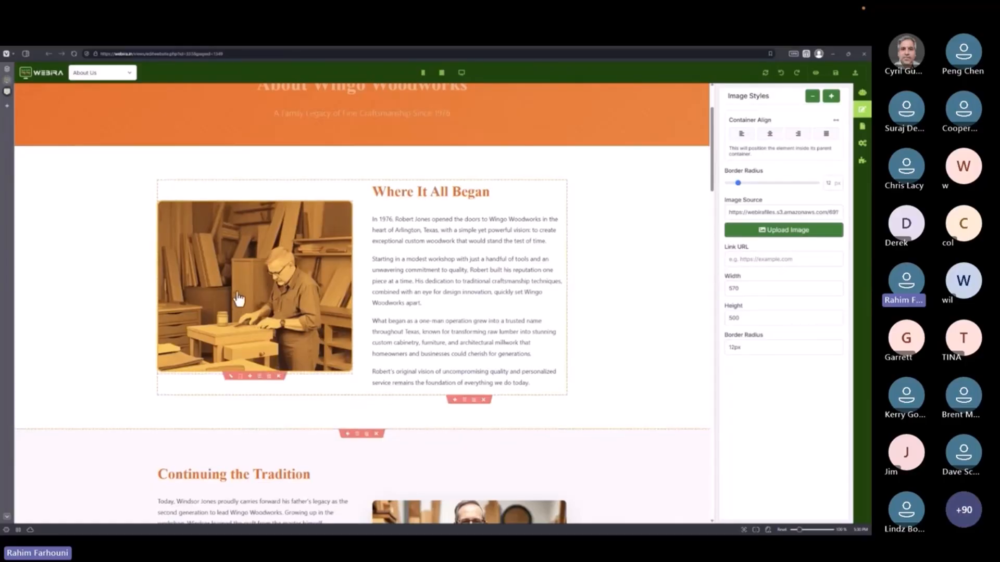
click(240, 380)
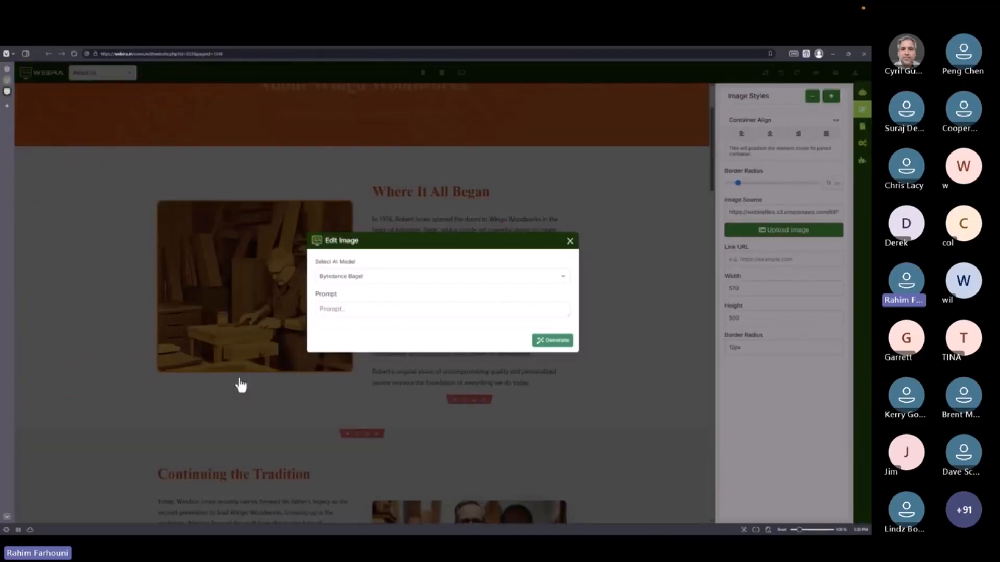
click(392, 275)
click(391, 275)
click(392, 274)
click(381, 308)
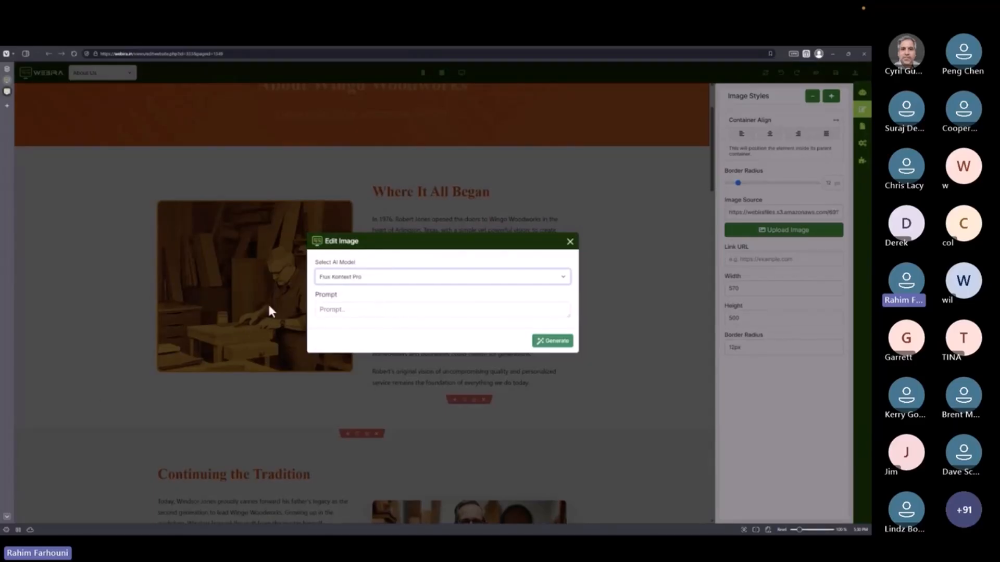
Generate an edit of the image with the prompt "Make the person hold a pen. Also make him smile and look at the camera.".
click(347, 312)
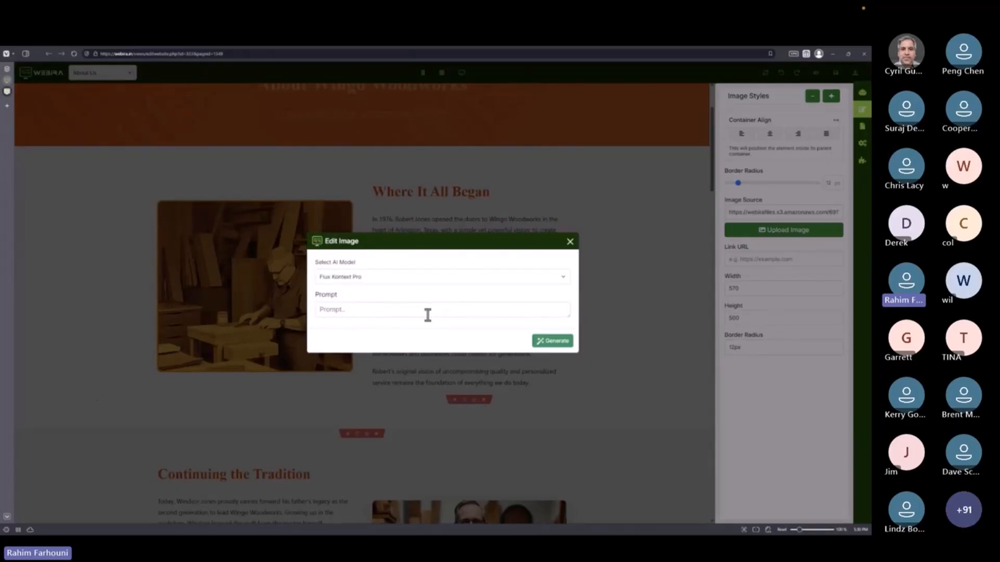
text(mAKE)
key(BackSpace)
key(BackSpace)
key(BackSpace)
key(BackSpace)
key(BackSpace)
text(Make the h)
key(BackSpace)
text(person hold a pen. Also make him smile and )
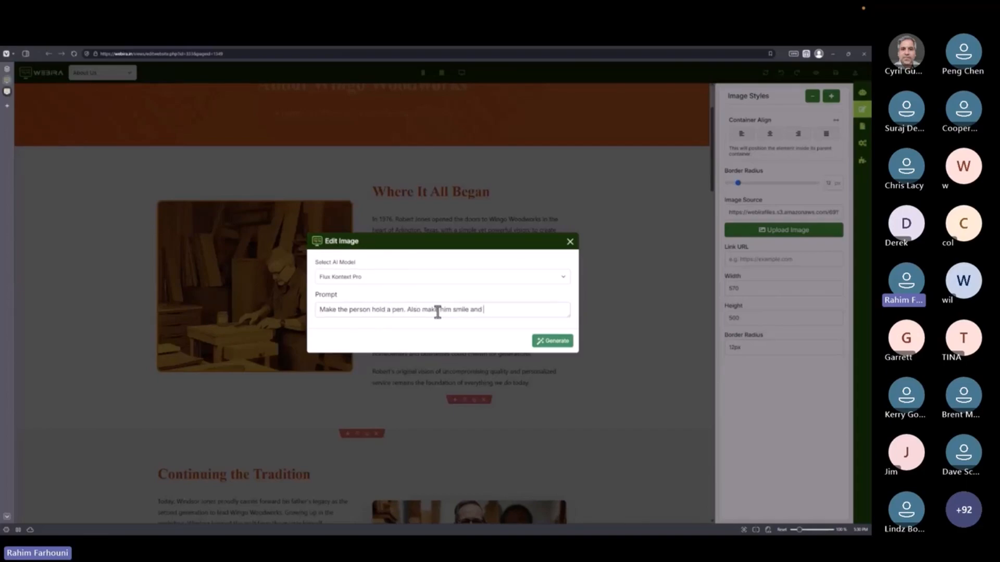
text(look at the viewer)
key(BackSpace)
key(BackSpace)
key(BackSpace)
key(BackSpace)
key(BackSpace)
key(BackSpace)
text(camera.)
click(563, 345)
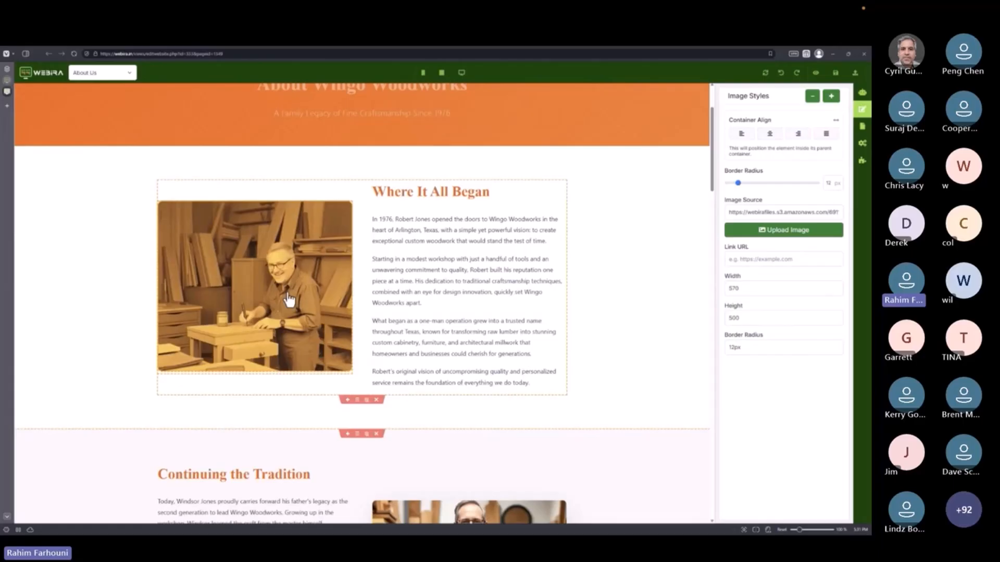
Open AI creation of a new image for the Where It All Began picture and select the Ideogram model.
click(288, 295)
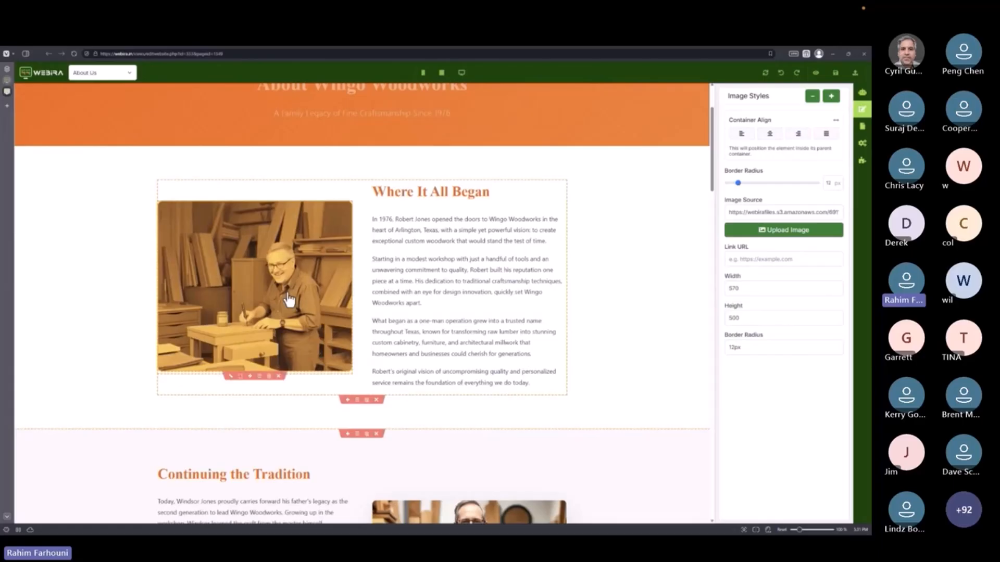
click(232, 379)
click(393, 279)
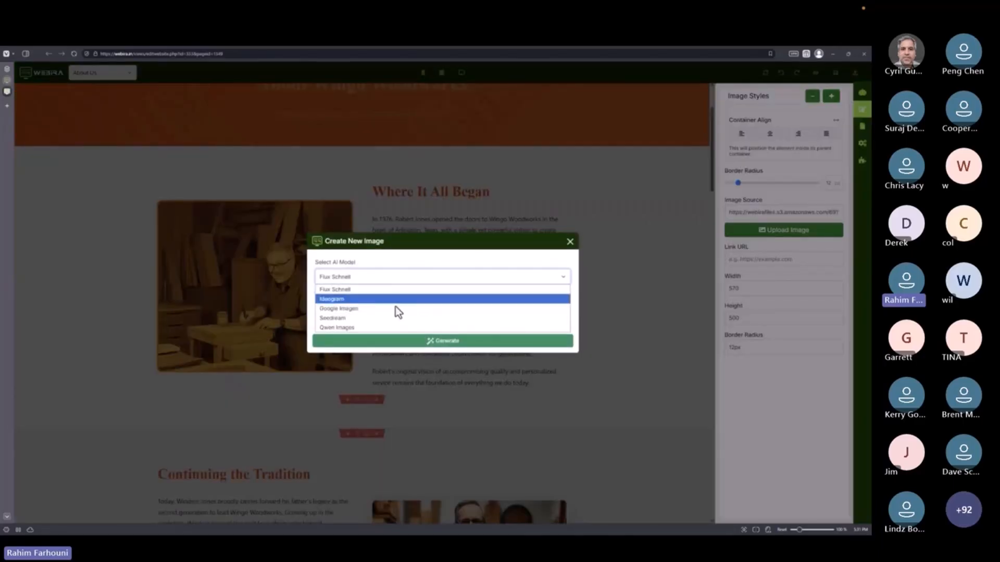
click(395, 302)
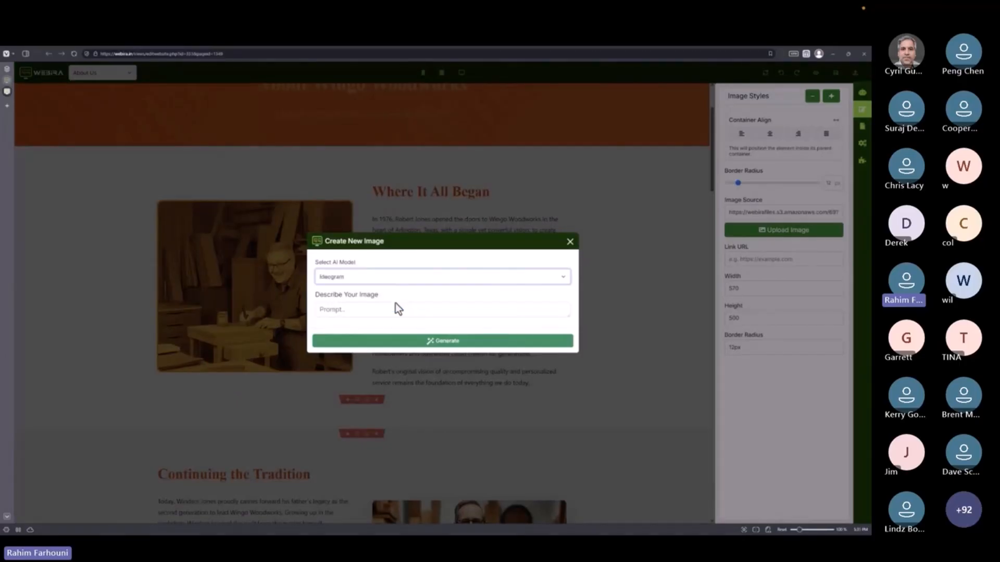
click(385, 276)
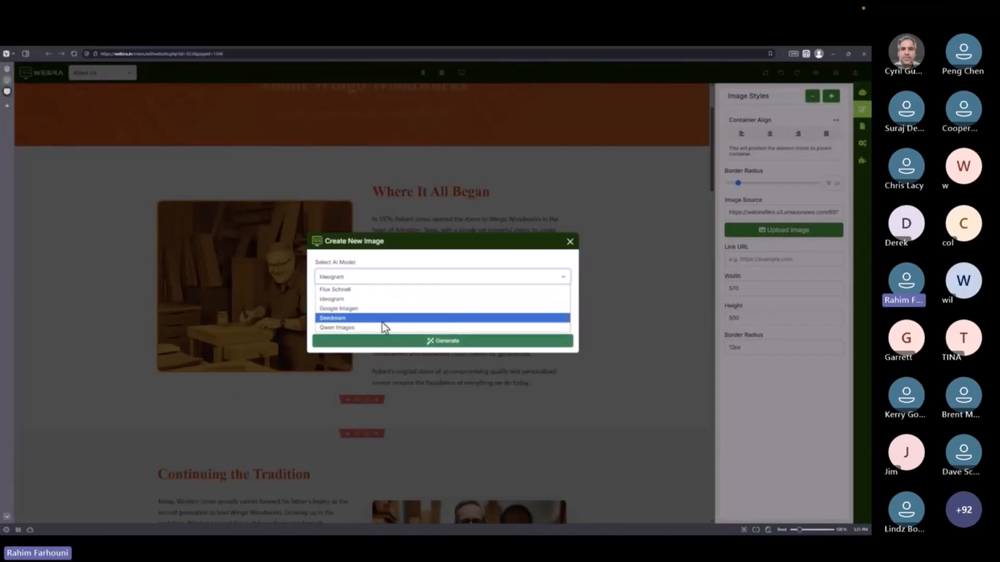
click(375, 299)
Generate a replacement image from "Create a realistic of a 65 year old man in his carpentry workshop. He's making a fine oak table".
click(353, 311)
text(Create a photo)
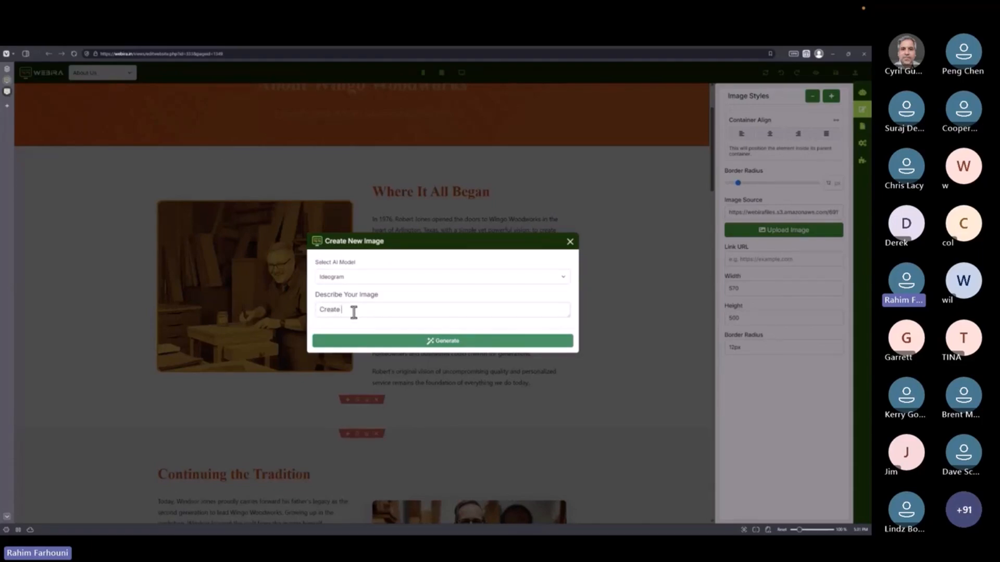
key(BackSpace)
key(BackSpace)
key(BackSpace)
key(BackSpace)
key(BackSpace)
text(rea)
text(listic of a 65 year old man in his carpentry workshop. He's making a fine s)
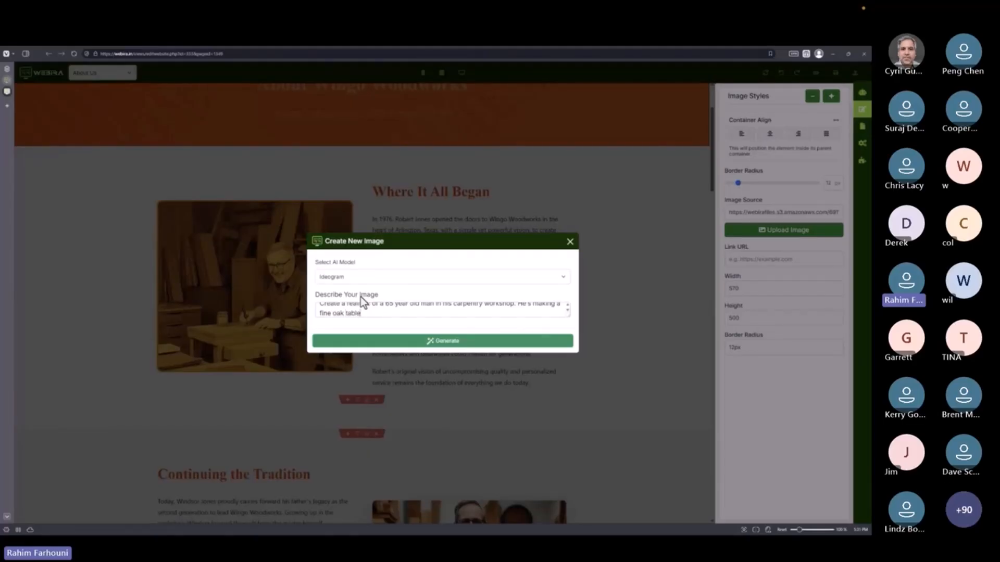
click(472, 342)
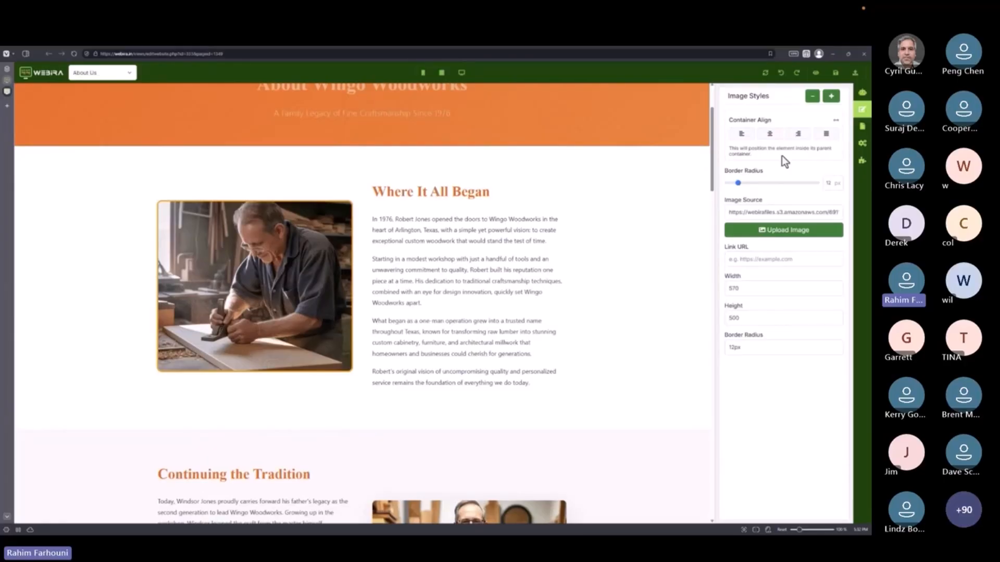
Select the whole Master Craftsmen container and open the AI Assistant for it.
scroll(406, 314, down, 7)
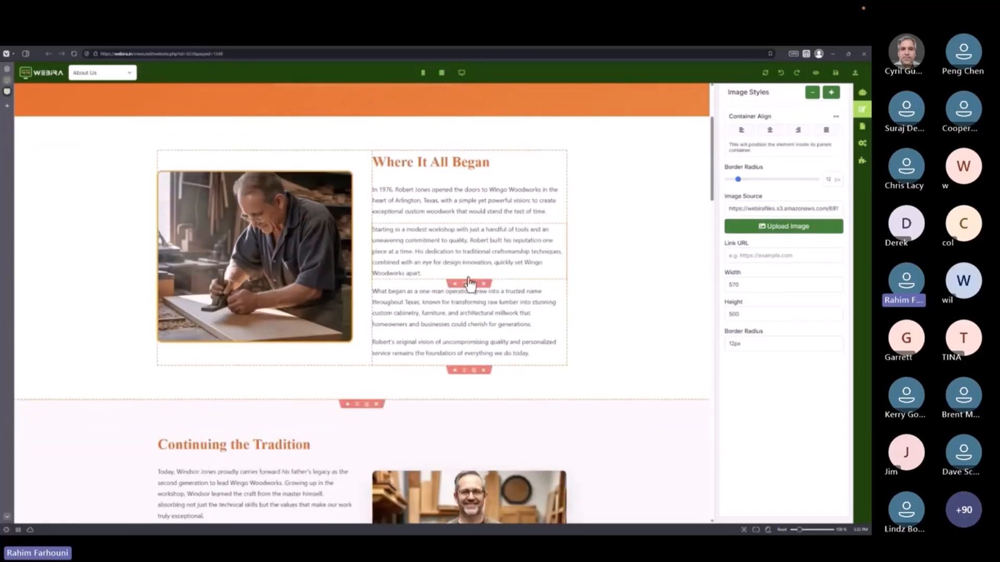
scroll(406, 314, down, 15)
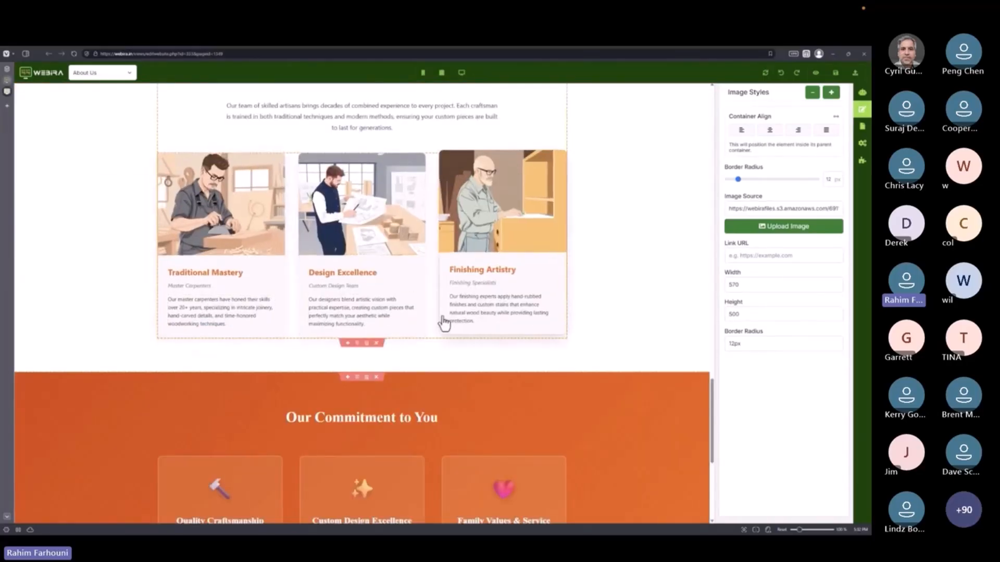
scroll(344, 249, up, 3)
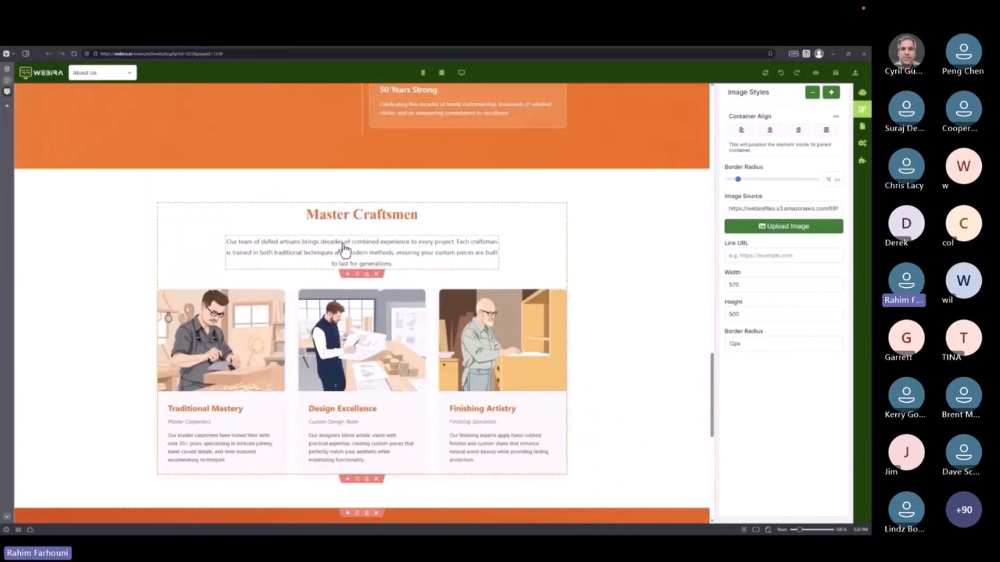
click(566, 261)
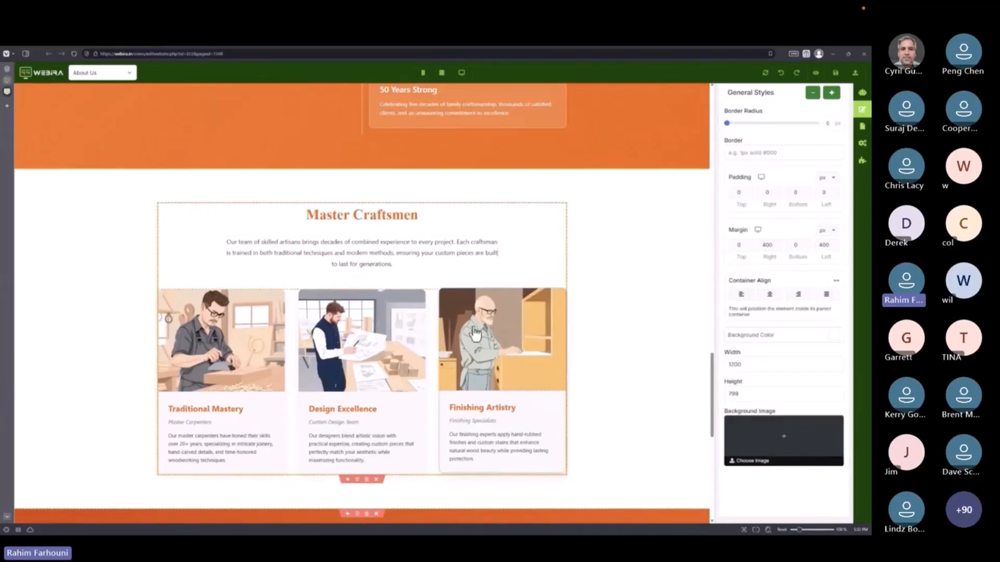
click(862, 93)
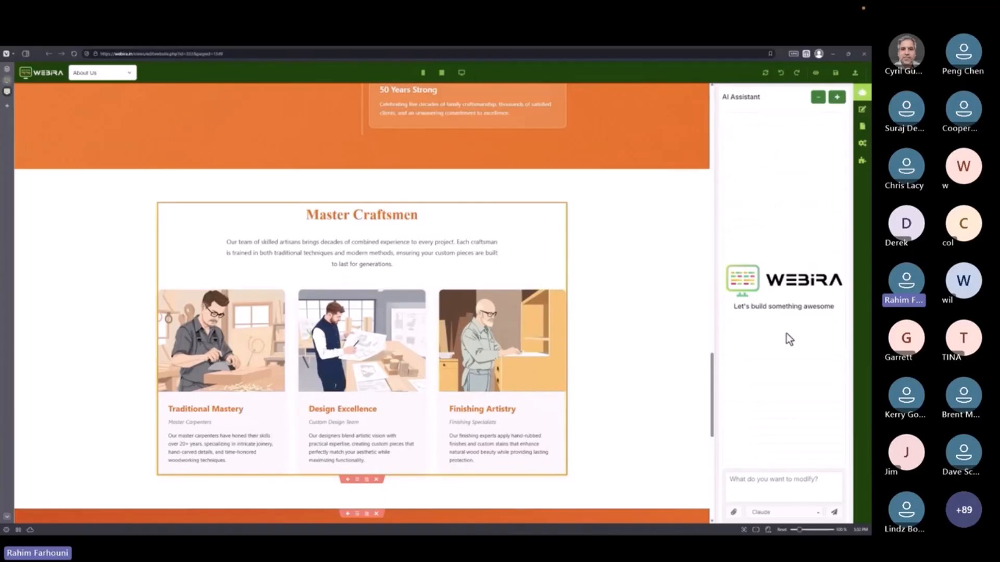
Ask the assistant, using Claude, to change the contents to a section about the team members, giving the three carpenters' names and descriptions.
click(786, 480)
key(ctrl+v)
scroll(319, 216, up, 1)
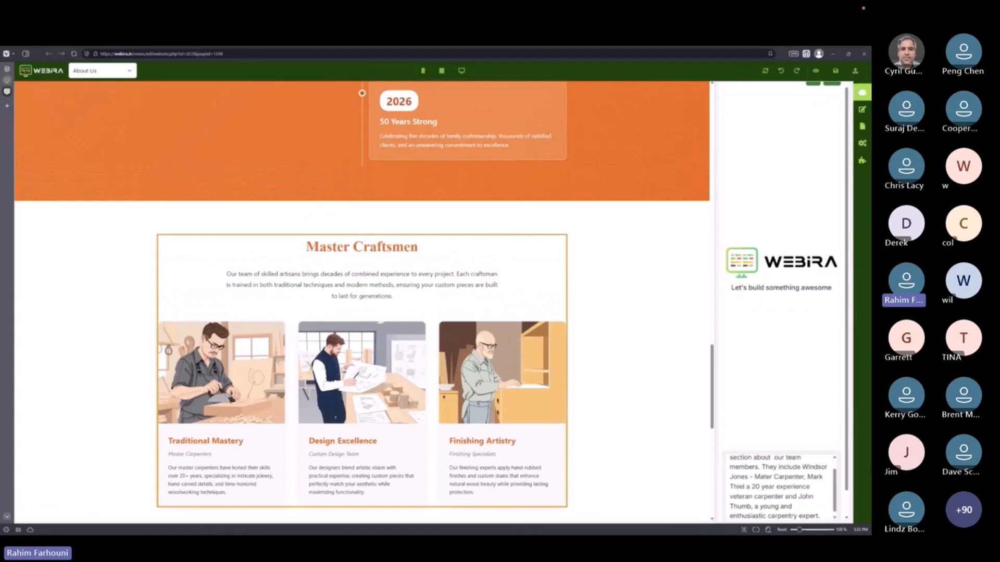
scroll(837, 473, down, 1)
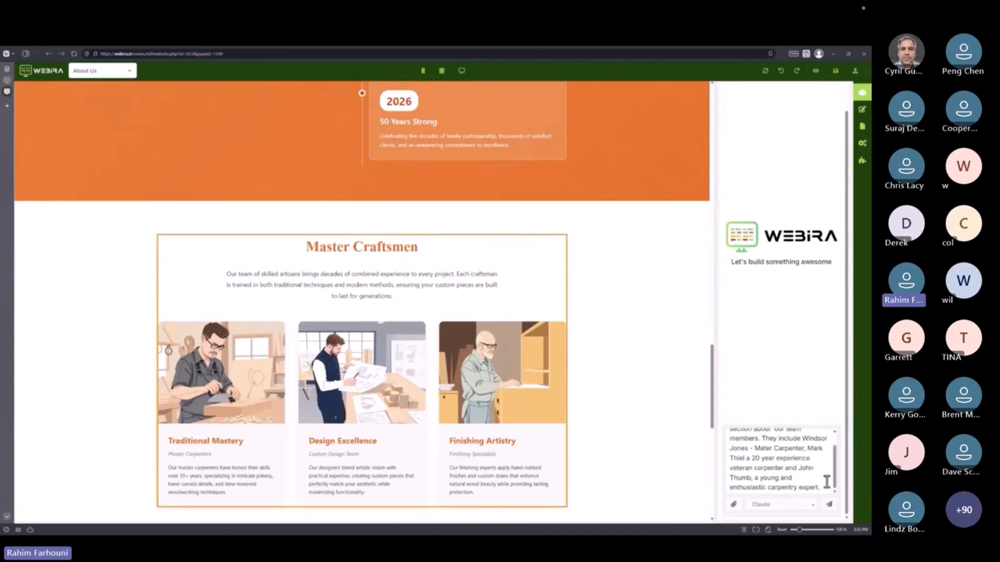
scroll(833, 482, up, 1)
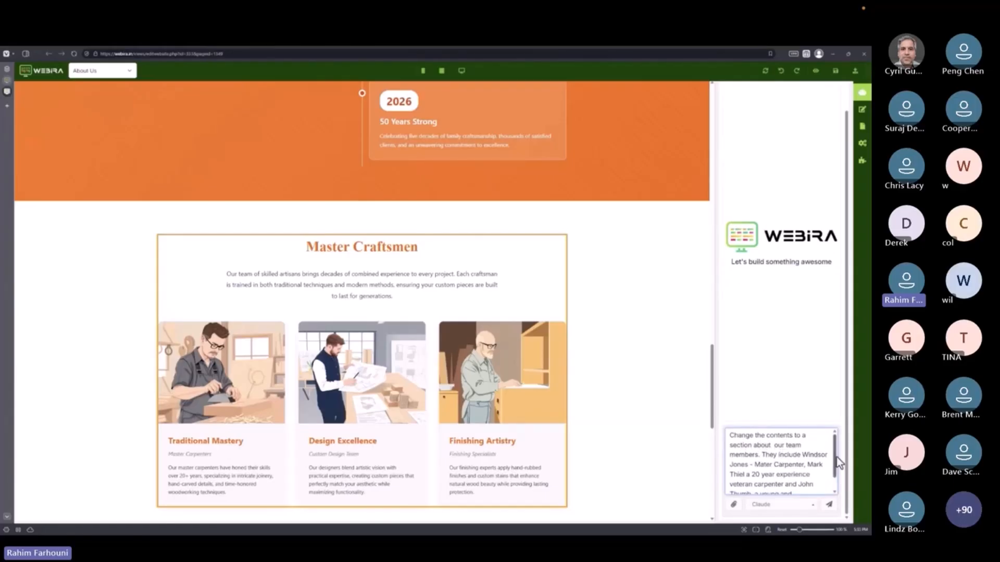
drag(835, 459, 835, 471)
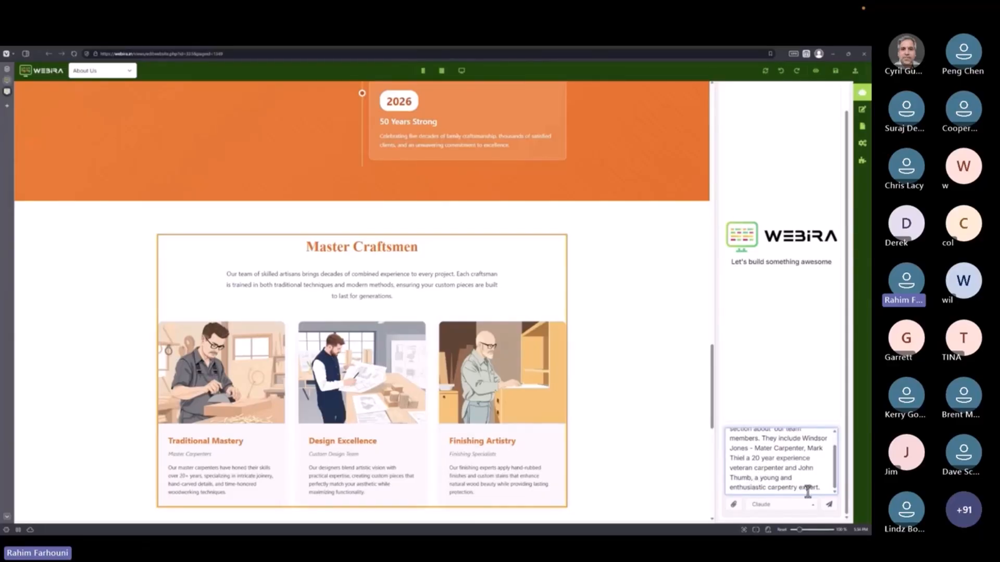
click(798, 504)
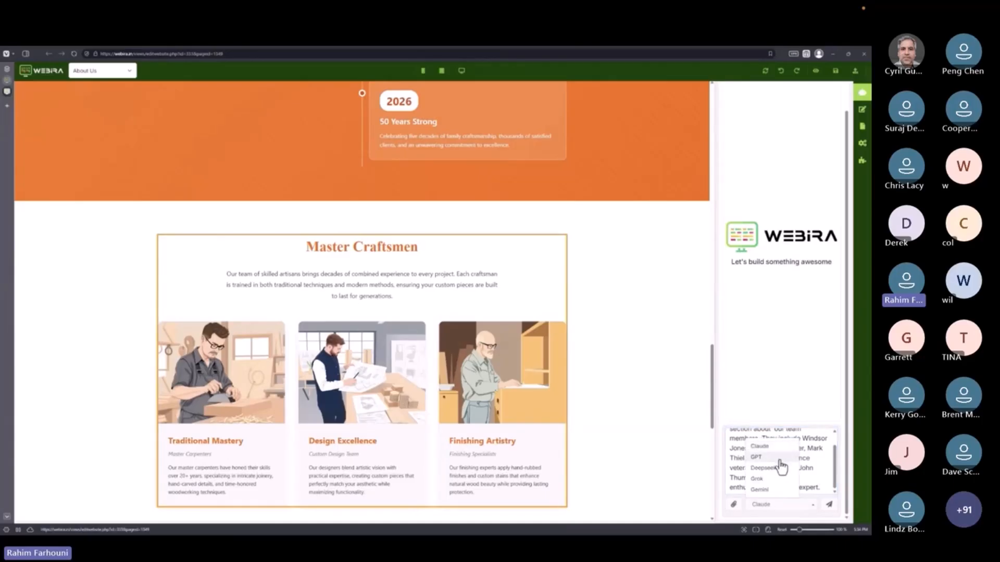
click(817, 448)
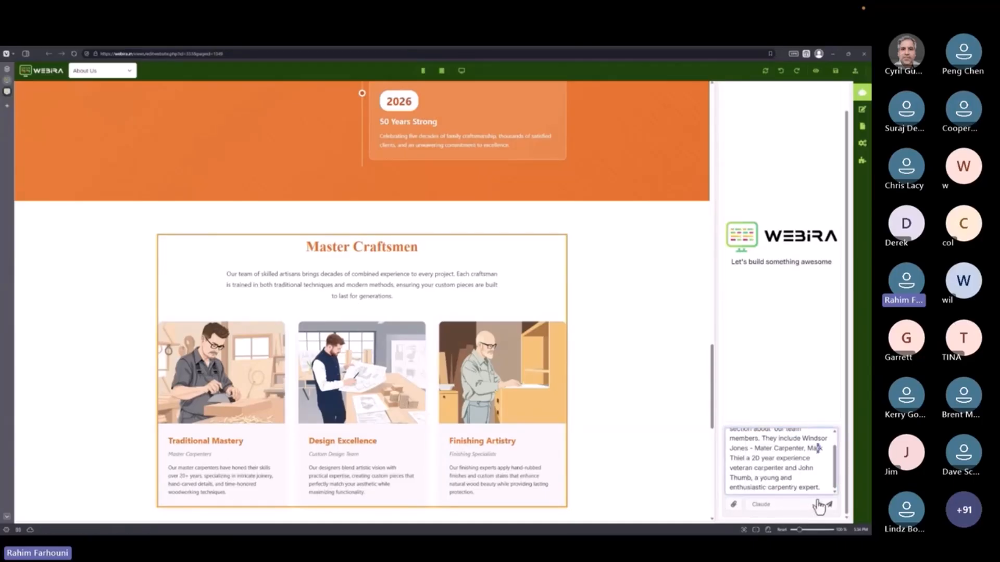
click(829, 503)
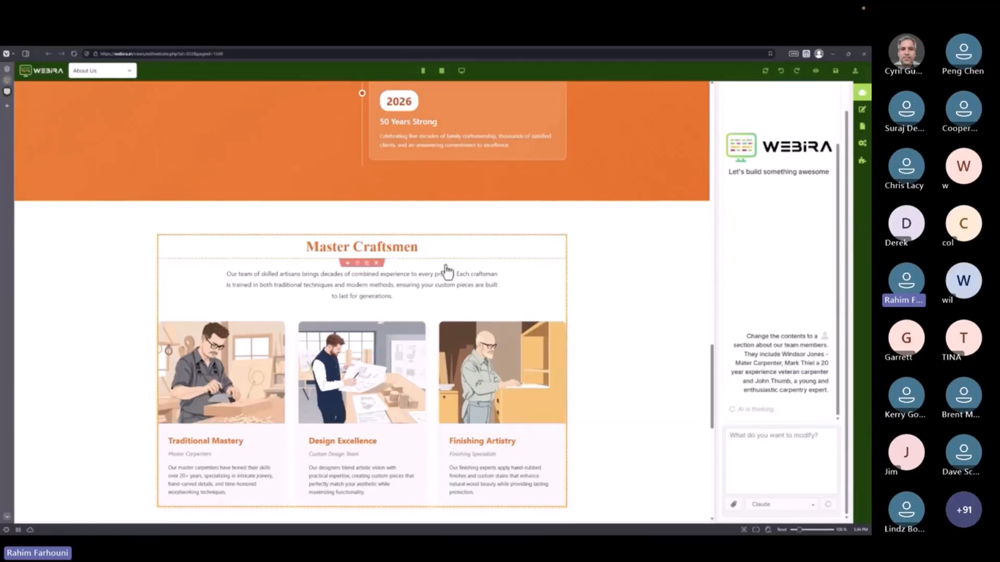
scroll(370, 410, down, 1)
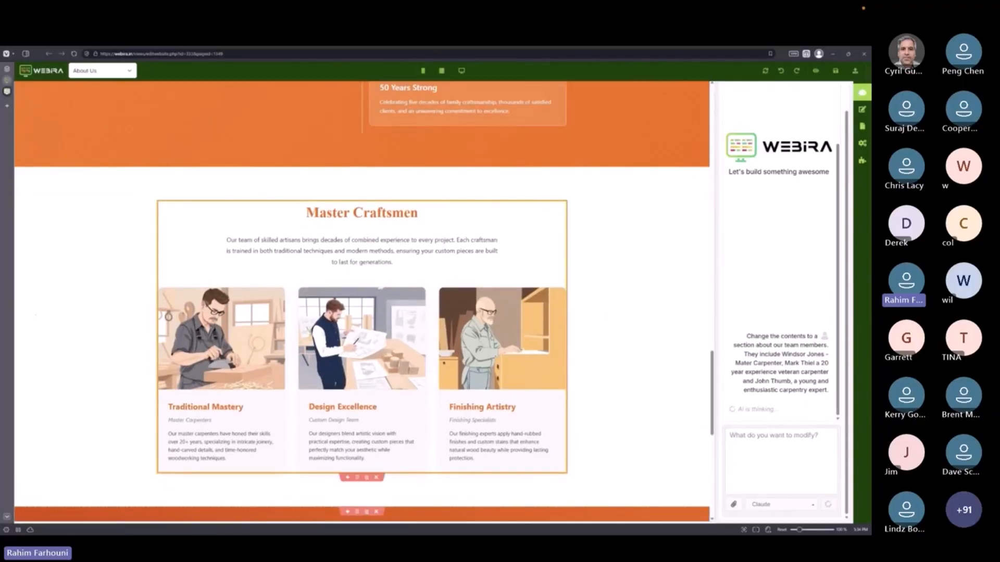
Switch to the other browser window and review the About Us page's team members section, including each card's photo, title and description.
key(alt+Tab)
scroll(359, 358, up, 2)
scroll(380, 358, down, 2)
click(362, 234)
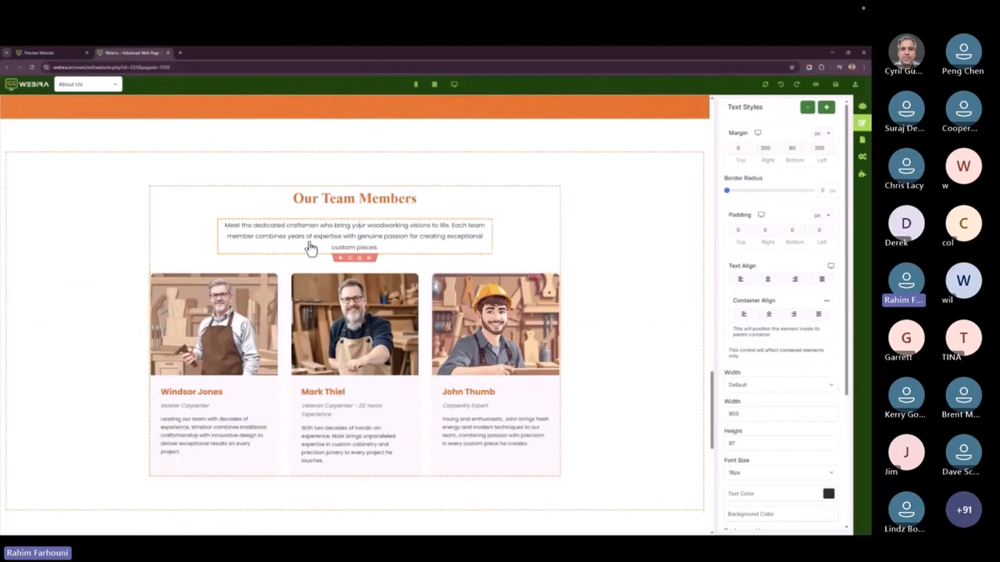
scroll(228, 363, down, 2)
click(217, 337)
click(225, 363)
click(354, 298)
click(359, 341)
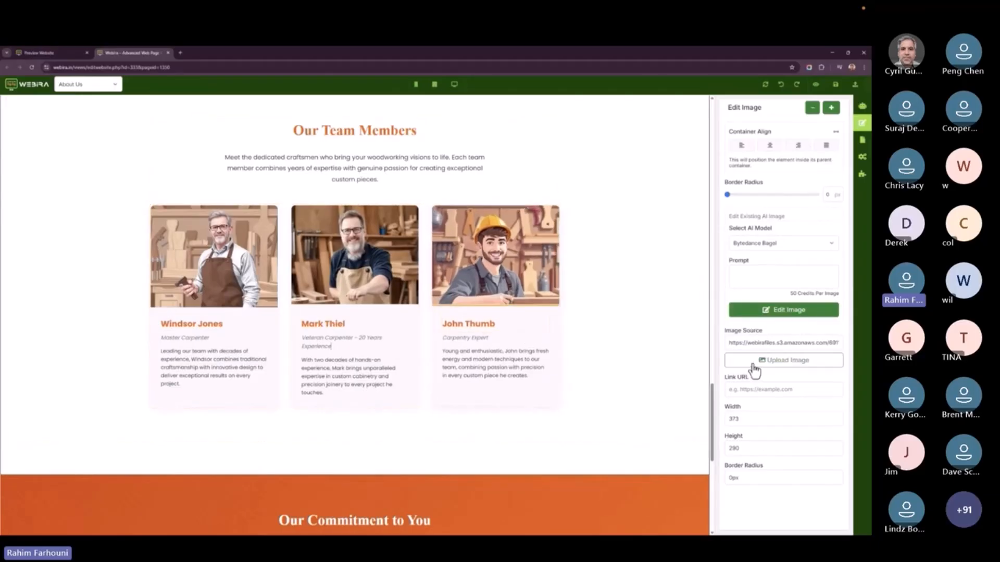
scroll(408, 370, down, 5)
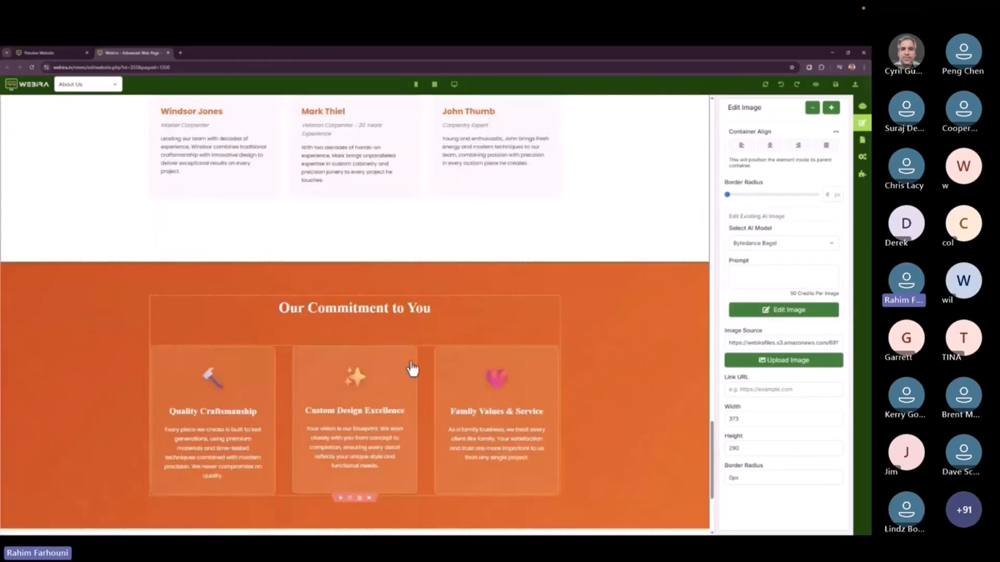
Open the Custom Furniture page and review its sections from the five-step process through to the closing call to action.
click(99, 83)
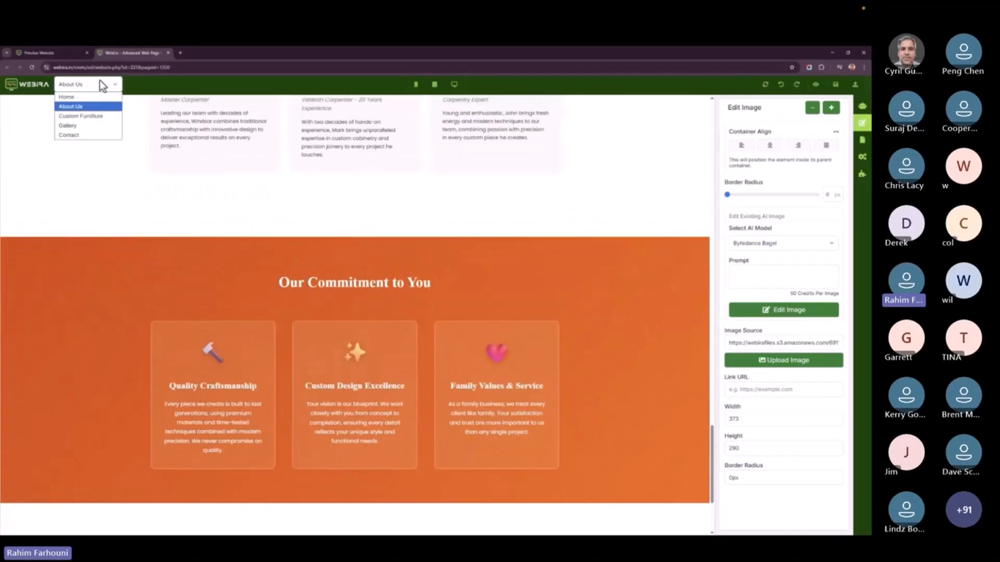
click(99, 120)
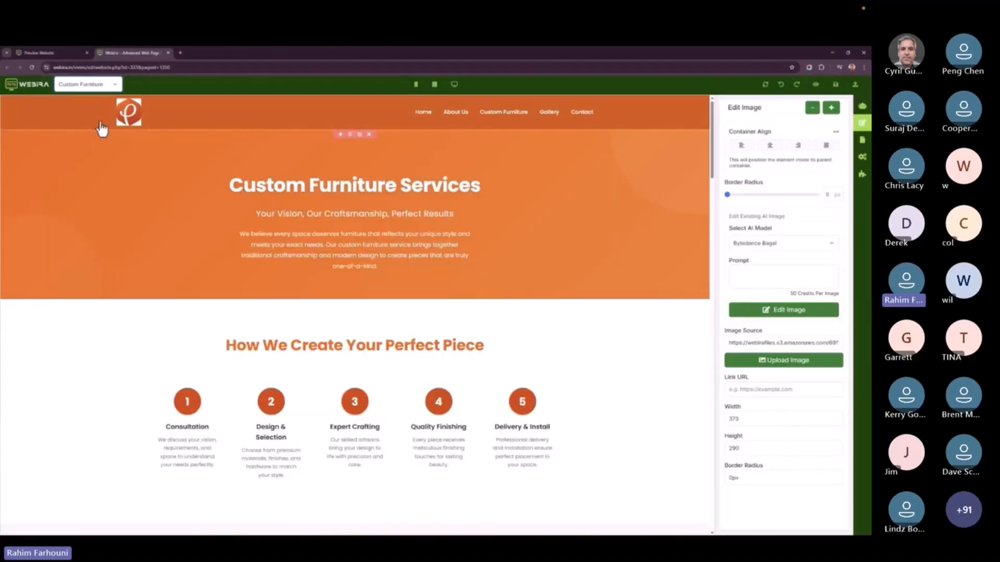
scroll(101, 128, down, 3)
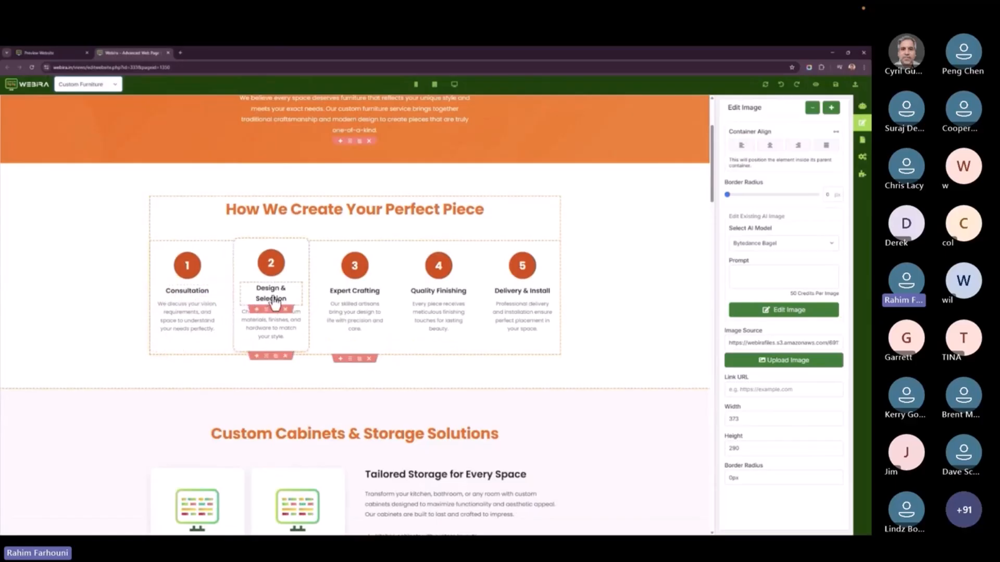
scroll(354, 301, down, 1)
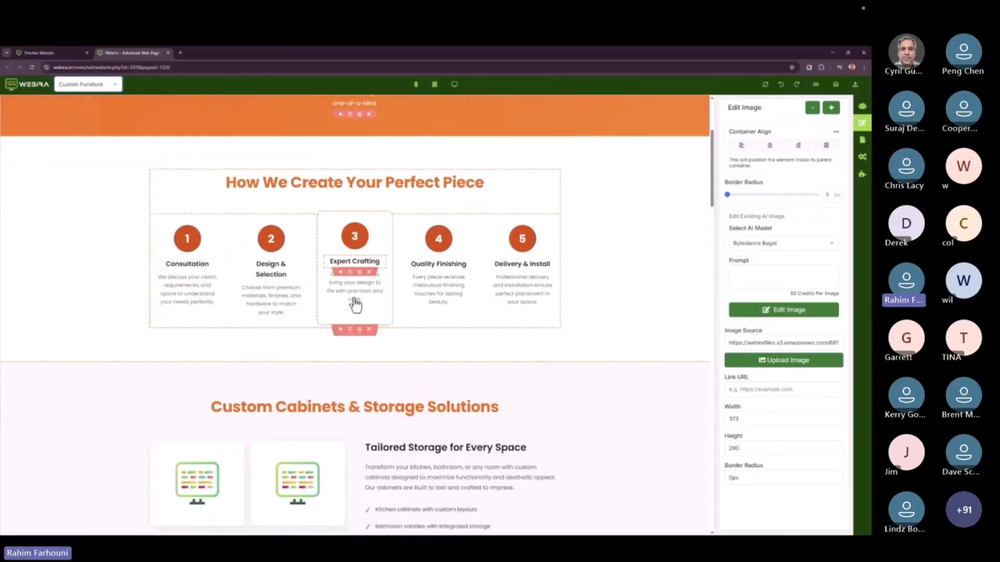
scroll(359, 306, down, 4)
scroll(353, 308, up, 5)
scroll(385, 285, down, 5)
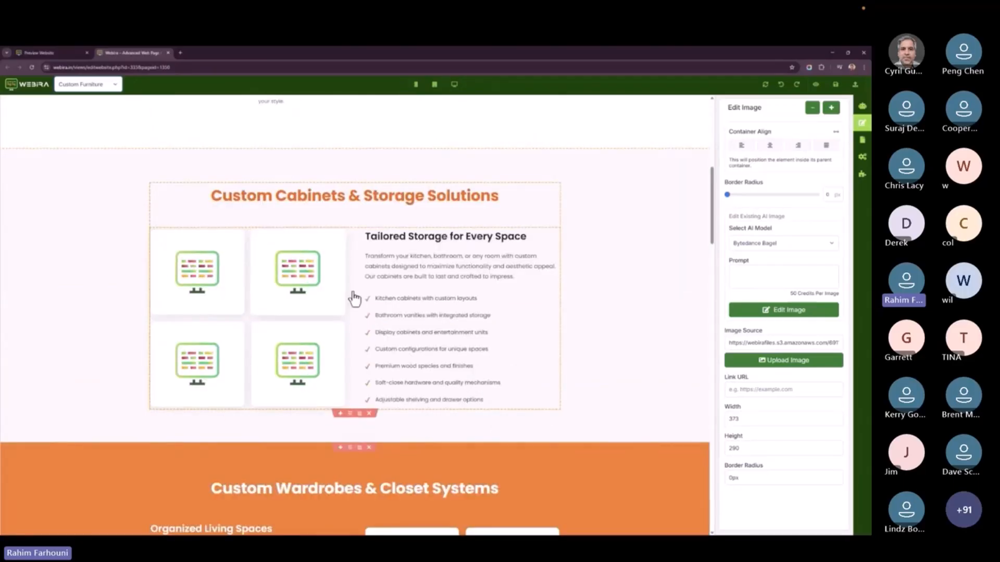
scroll(324, 336, down, 5)
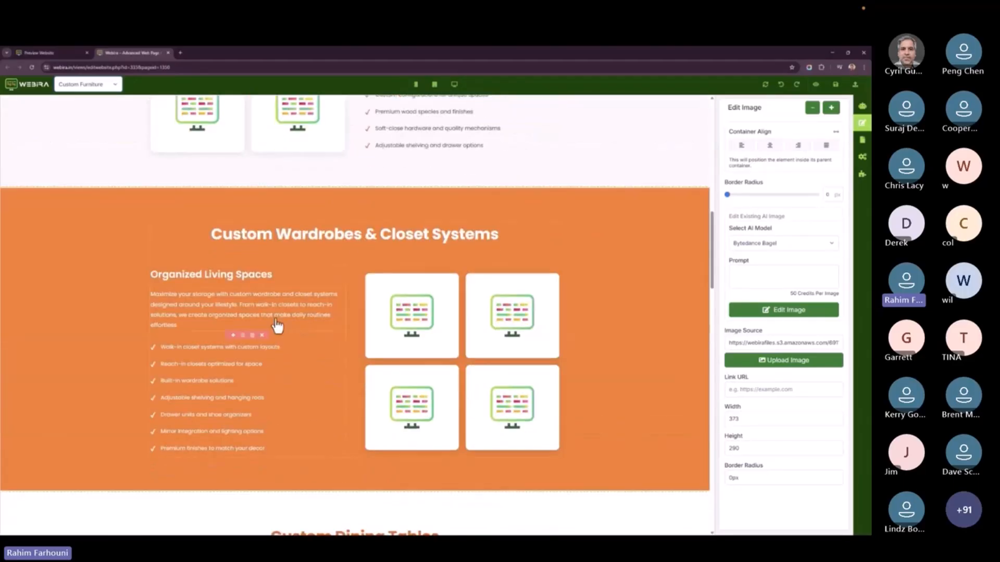
scroll(275, 323, down, 14)
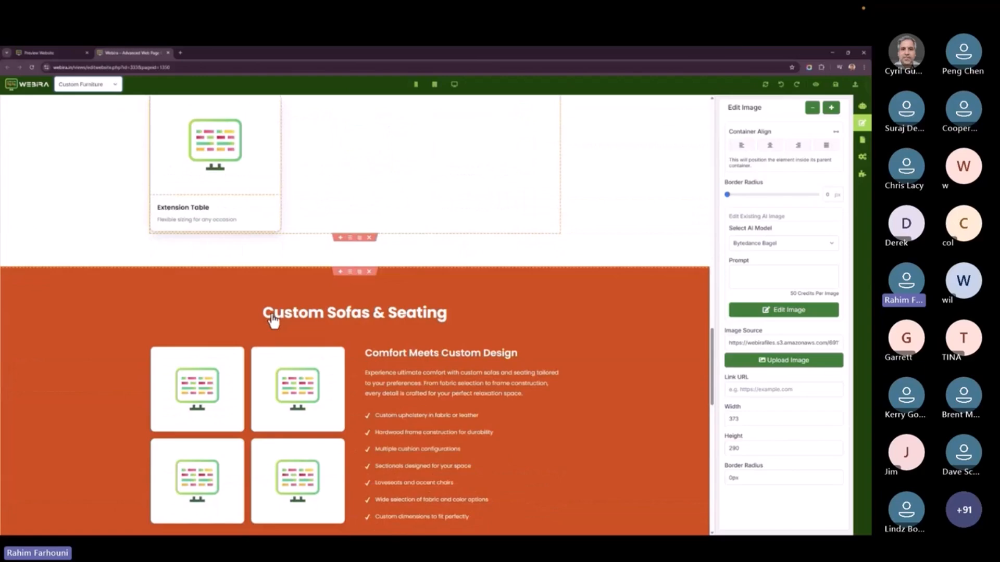
scroll(272, 320, down, 7)
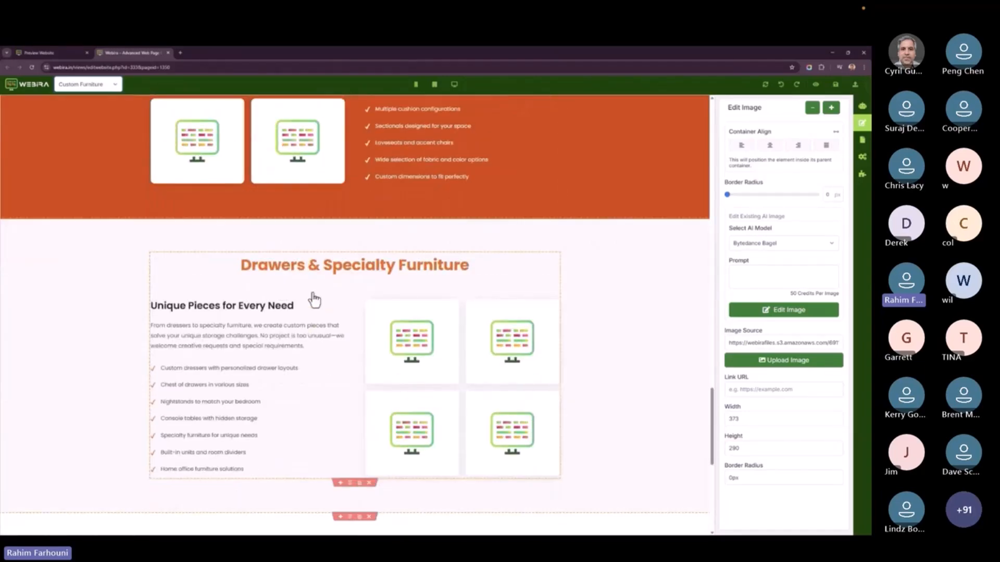
scroll(291, 305, up, 6)
scroll(299, 307, down, 4)
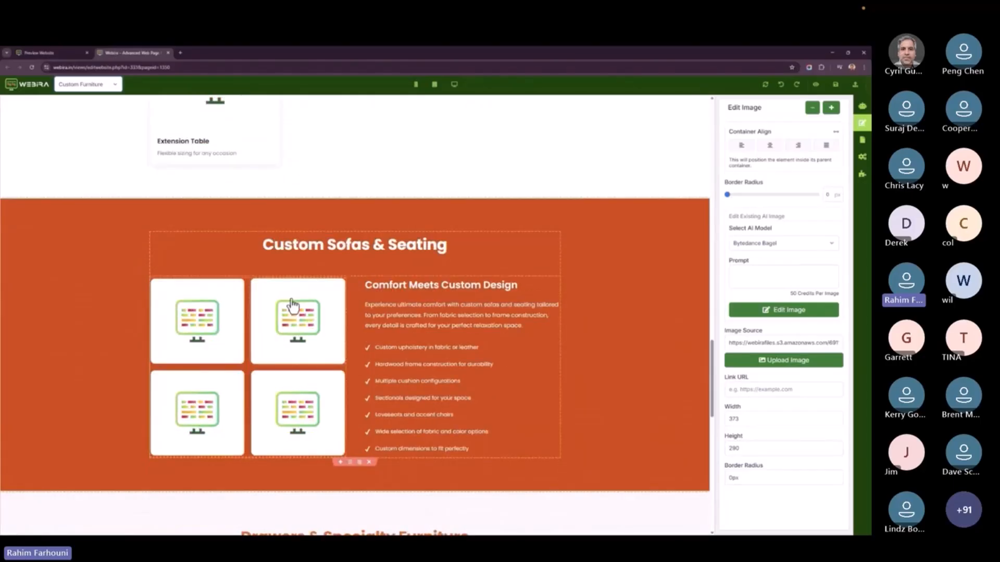
scroll(279, 363, down, 4)
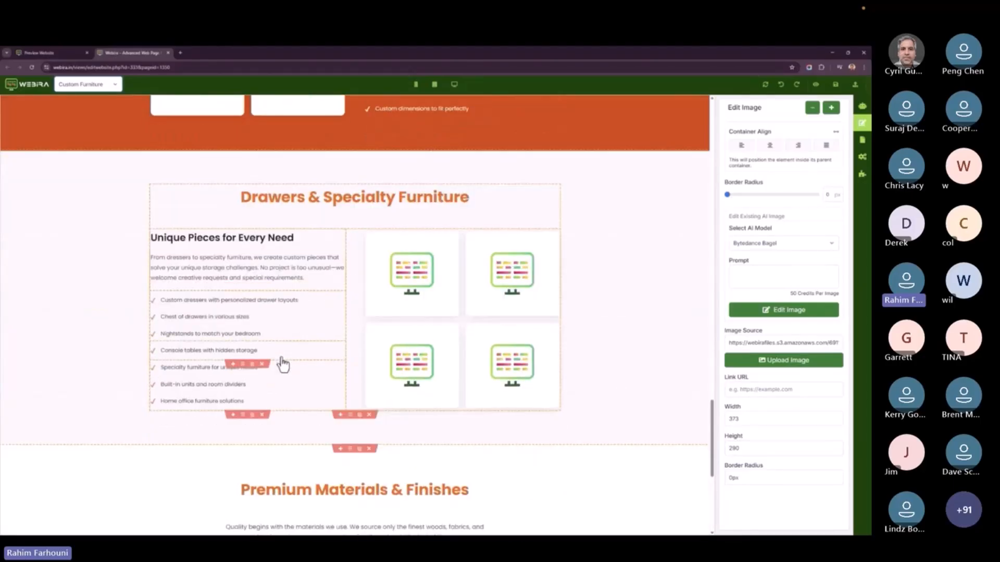
scroll(292, 297, down, 1)
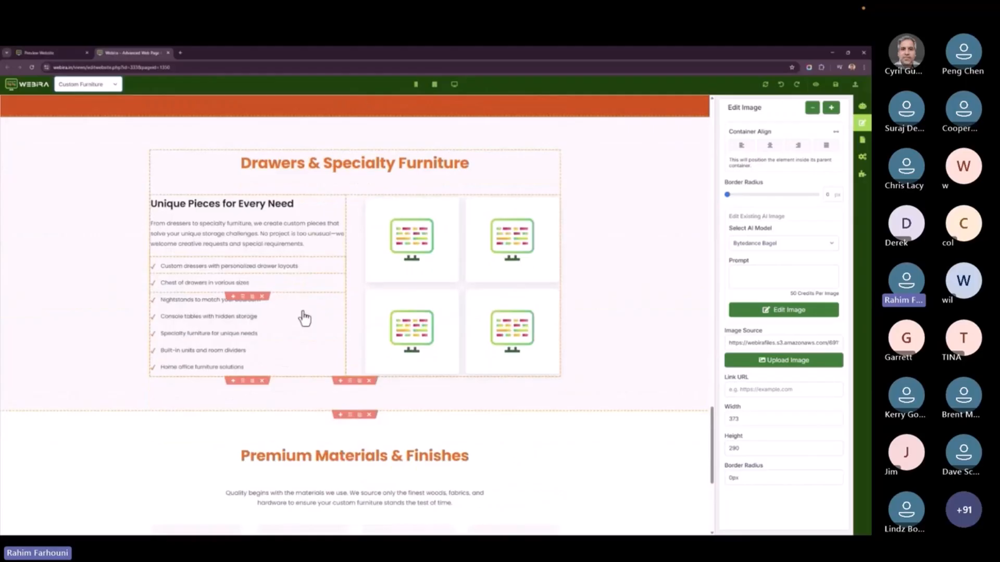
scroll(305, 318, down, 6)
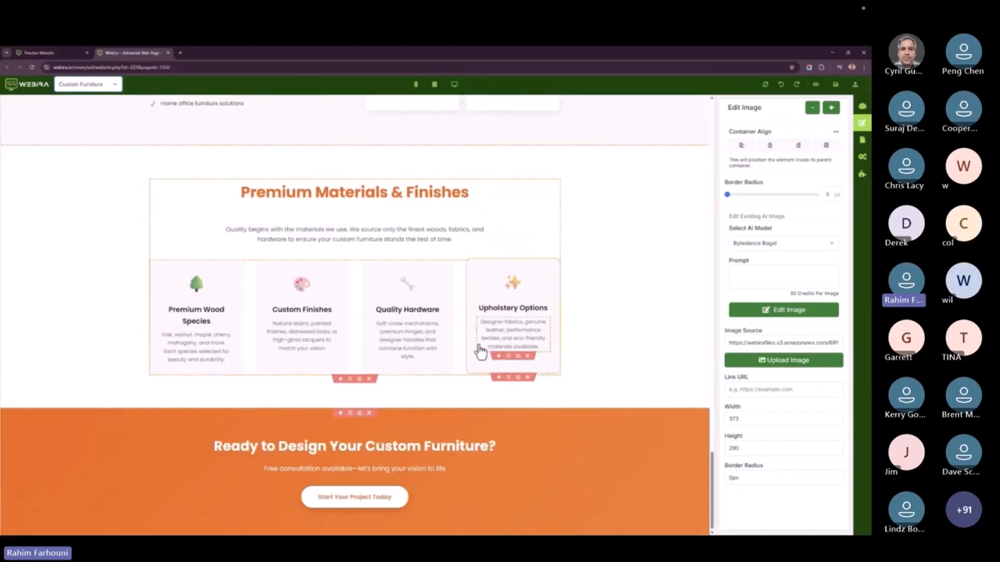
scroll(344, 494, down, 1)
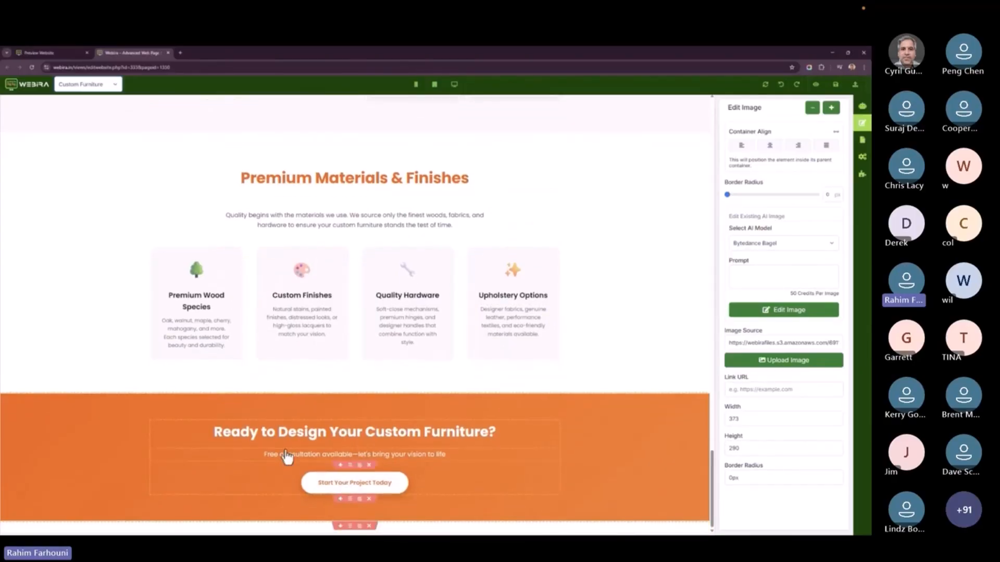
Examine the generated images in the Custom Furniture page's cabinets, wardrobes and dining tables sections.
scroll(410, 455, up, 2)
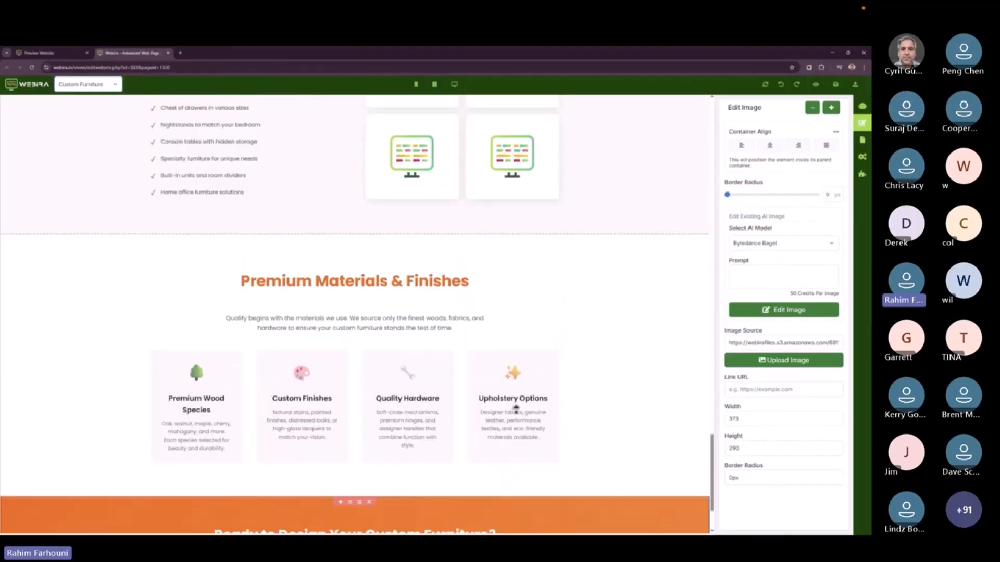
scroll(596, 339, up, 5)
middle_click(577, 397)
scroll(579, 375, up, 3)
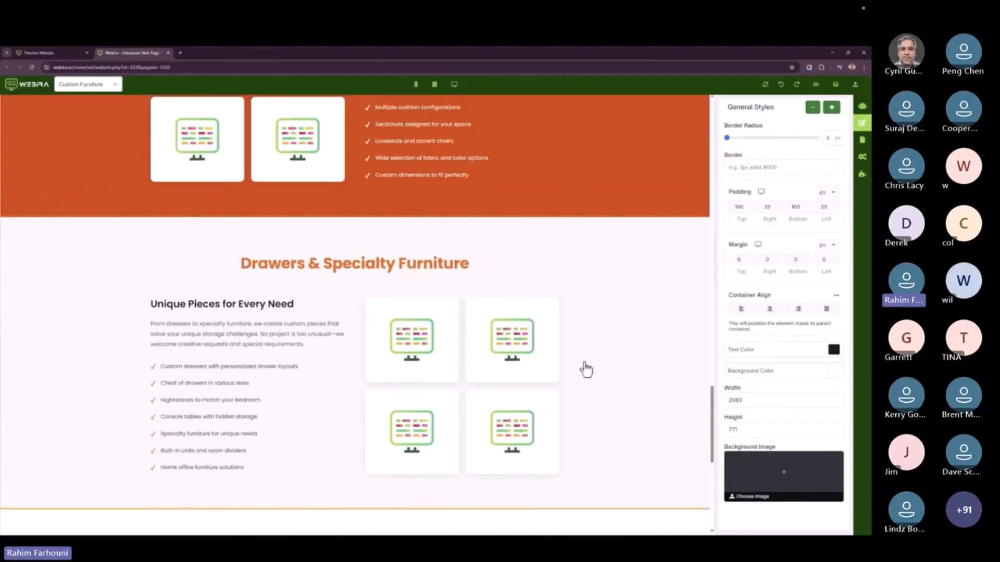
drag(712, 407, 687, 213)
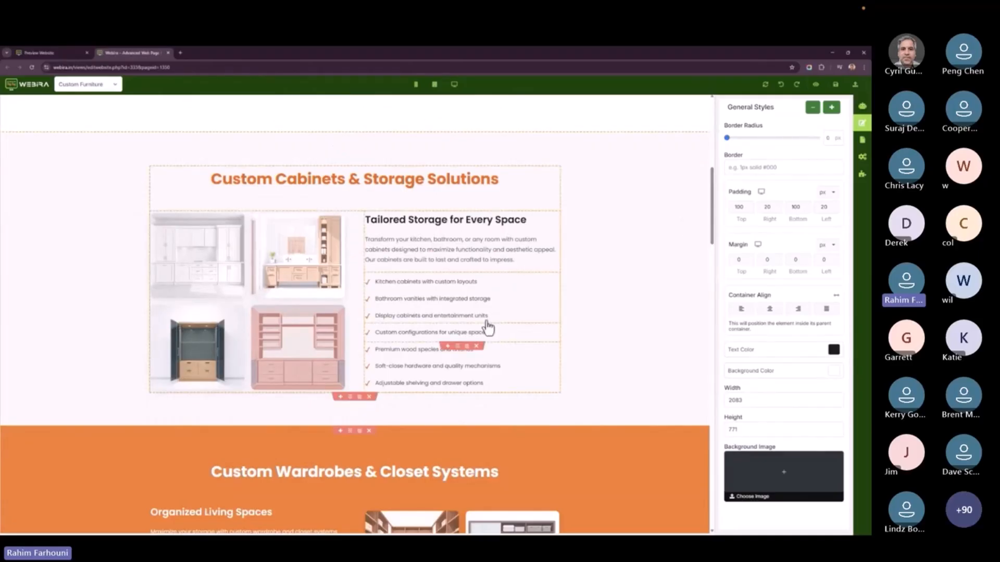
scroll(264, 267, down, 7)
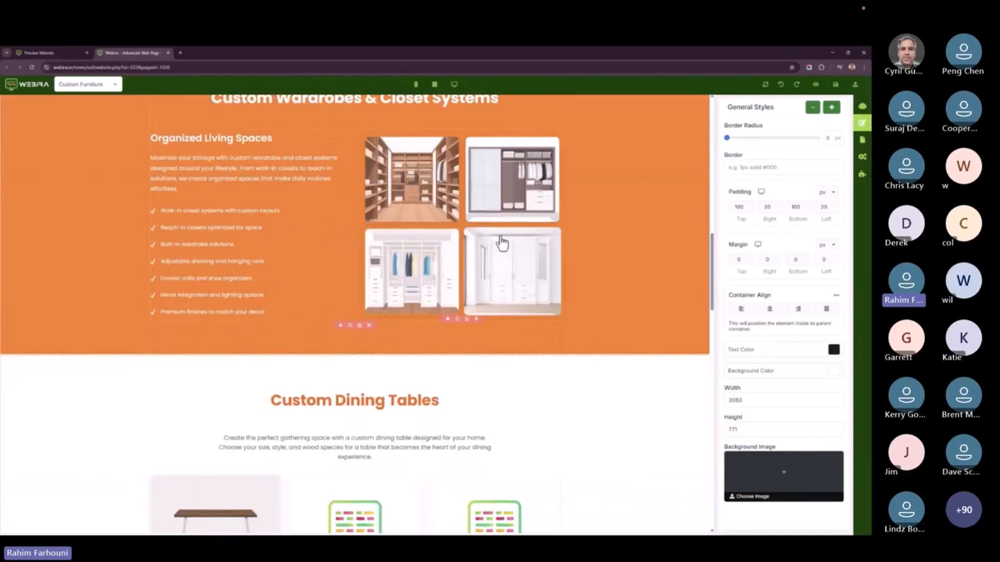
scroll(370, 308, down, 3)
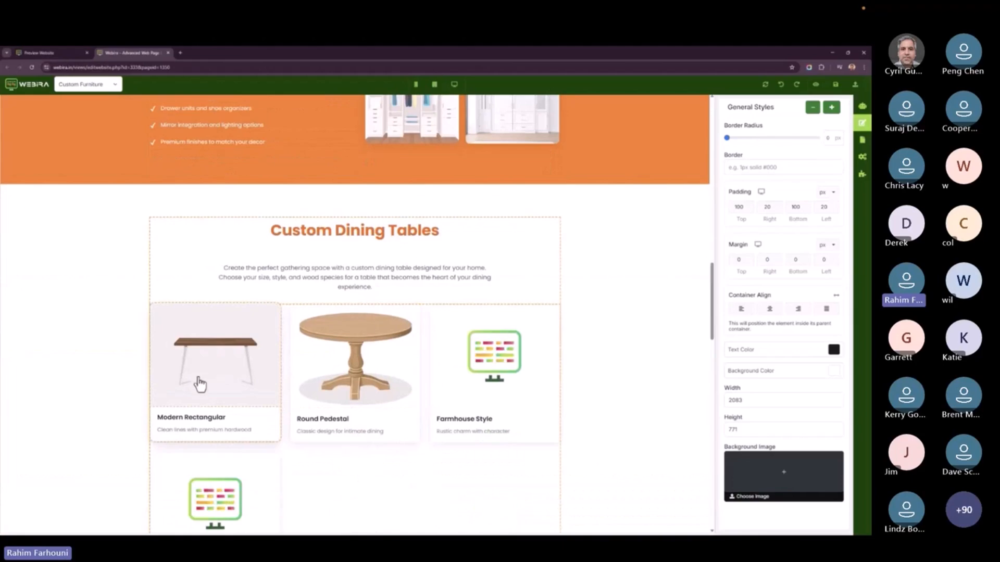
scroll(200, 385, down, 2)
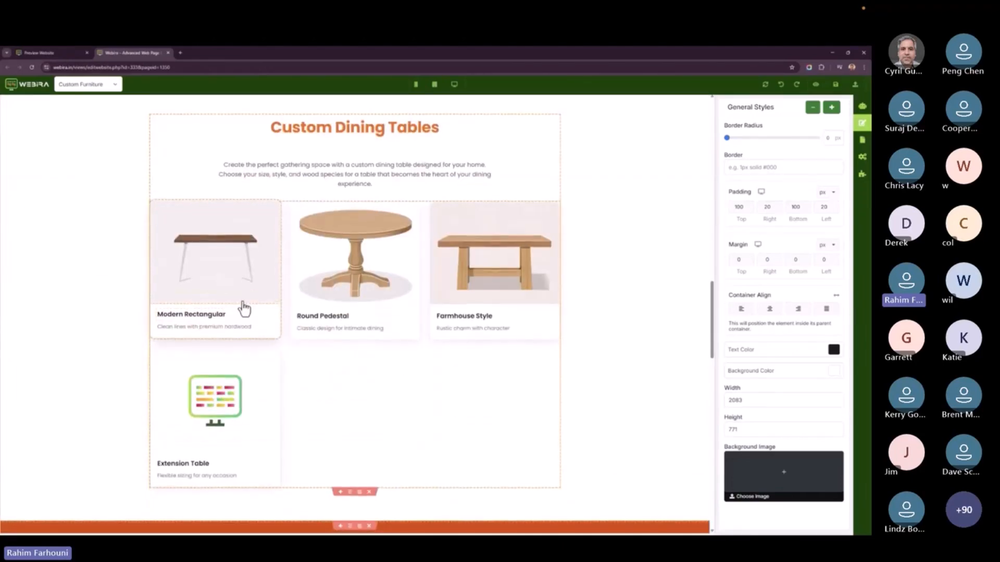
scroll(245, 308, down, 2)
scroll(244, 307, up, 3)
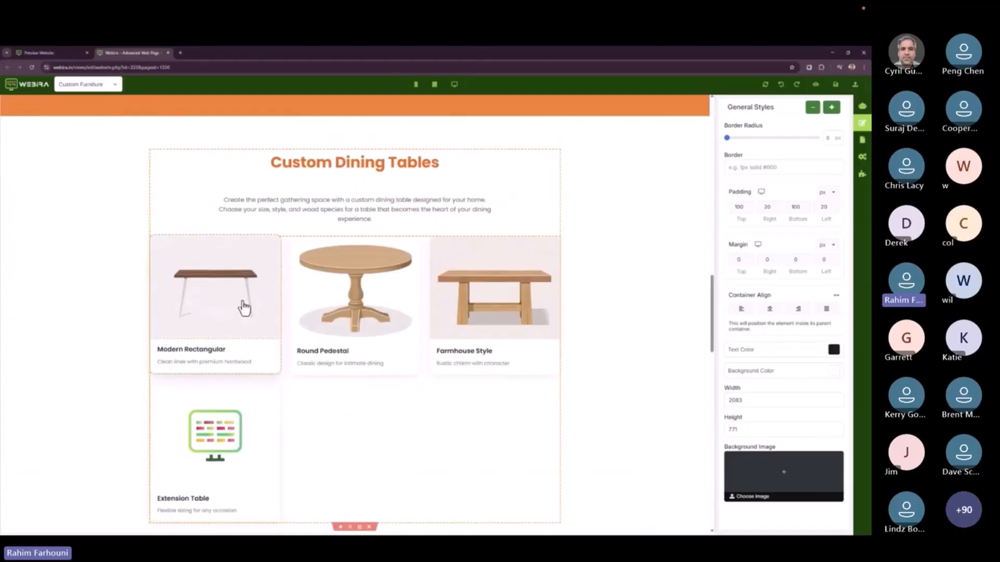
scroll(272, 347, down, 3)
scroll(271, 347, down, 12)
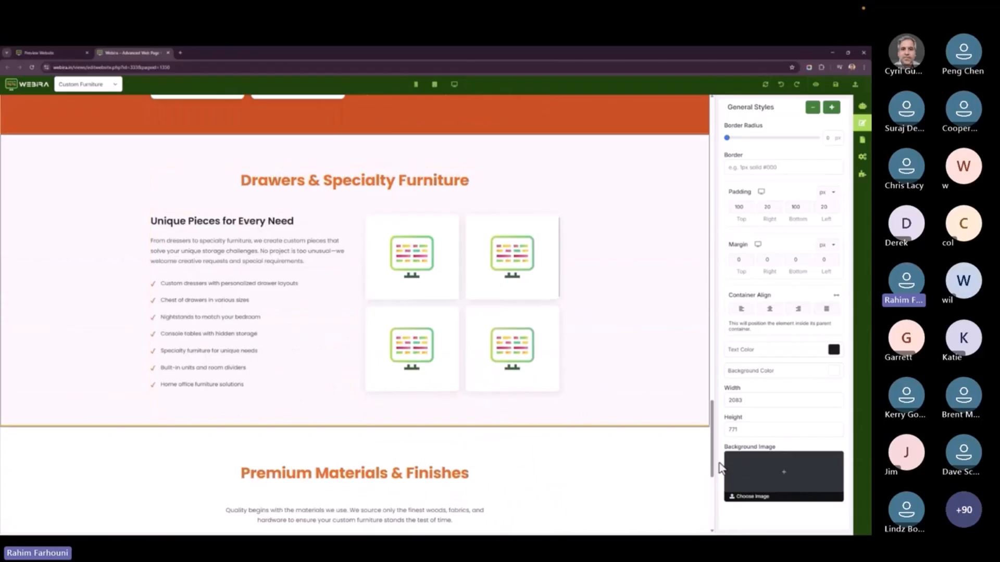
Check the Custom Sofas & Seating and Drawers & Specialty Furniture images, and recheck the Extension Table picture.
drag(713, 462, 698, 404)
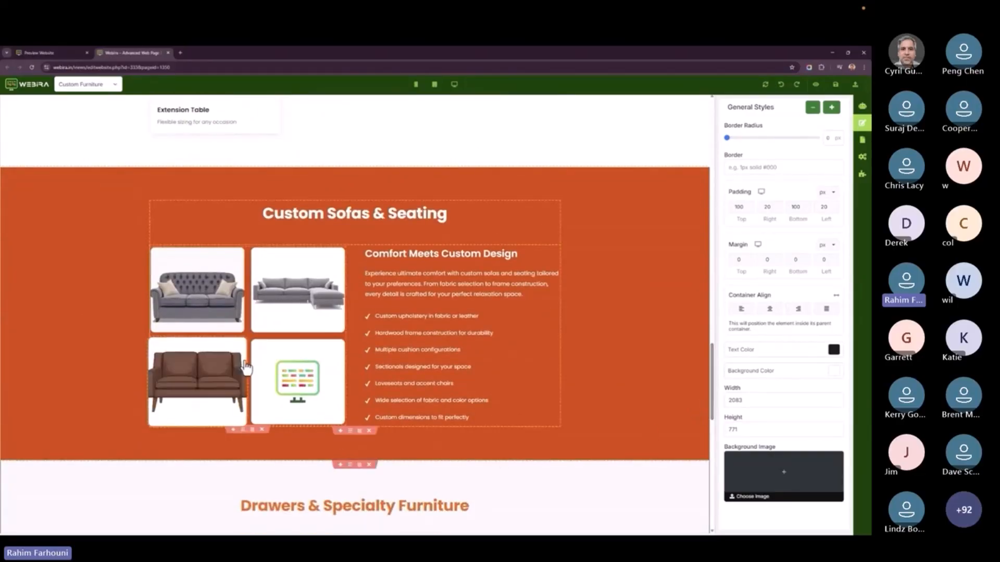
scroll(313, 377, down, 6)
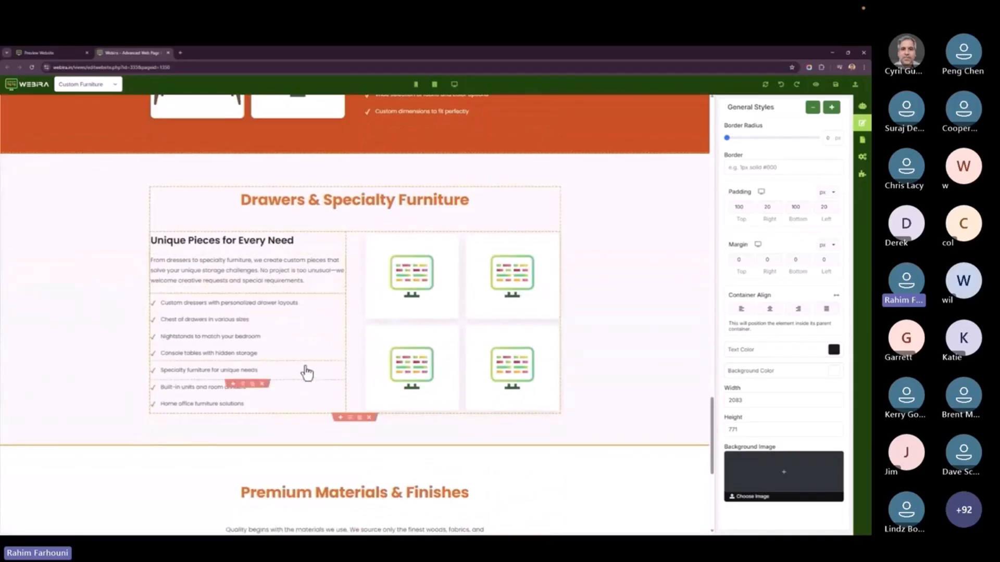
scroll(332, 377, up, 5)
scroll(332, 377, up, 8)
scroll(172, 382, down, 2)
scroll(177, 376, up, 5)
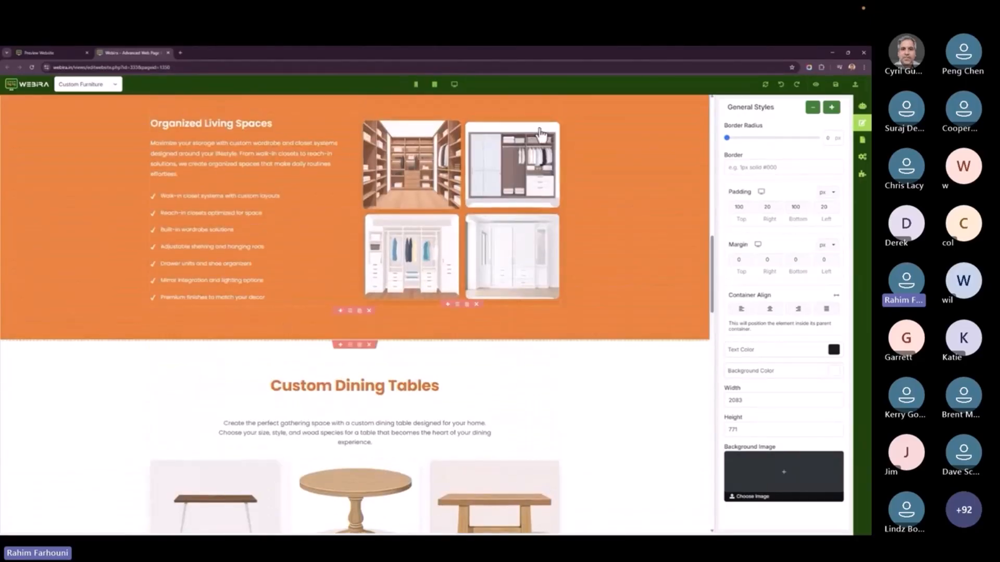
scroll(292, 341, down, 12)
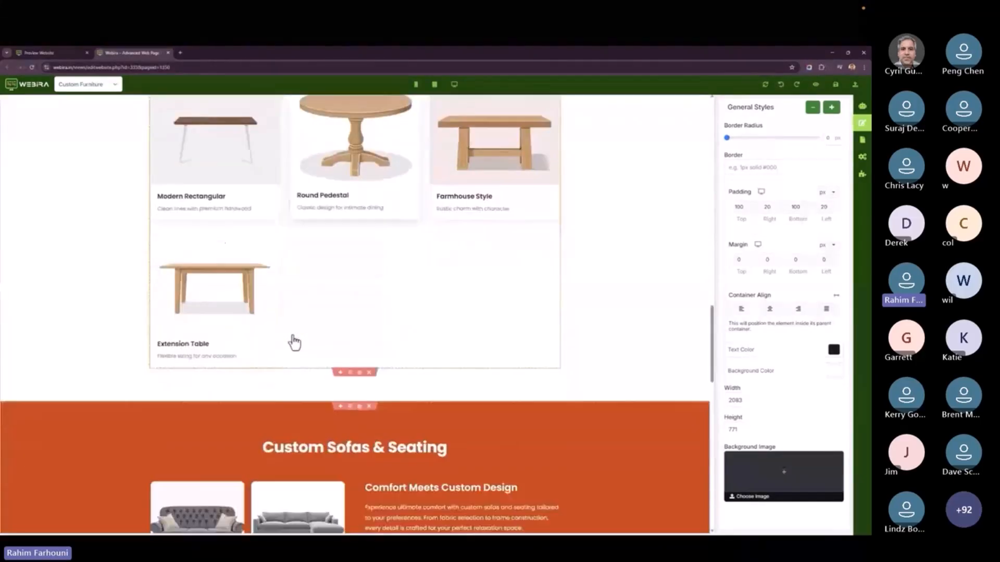
scroll(295, 342, down, 4)
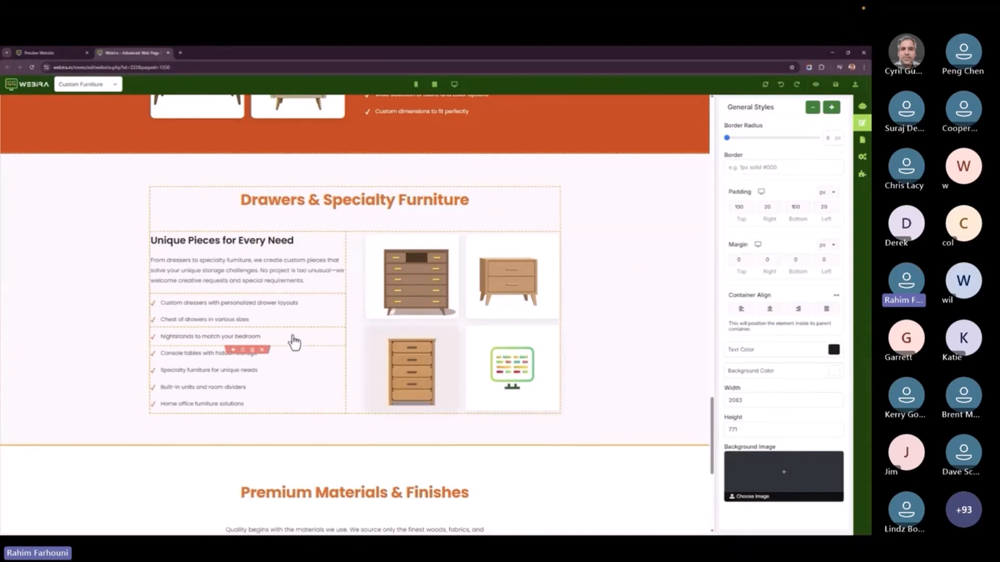
scroll(197, 495, up, 2)
scroll(186, 467, down, 6)
scroll(288, 337, down, 1)
scroll(417, 315, up, 5)
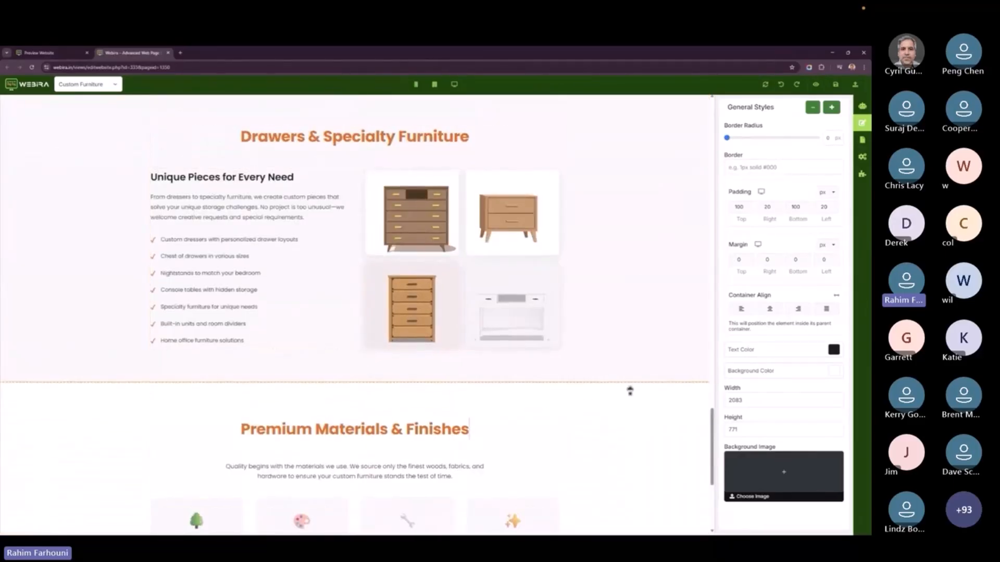
Preview the Custom Furniture page in the mobile layout and look through its stacked sections.
scroll(640, 324, up, 20)
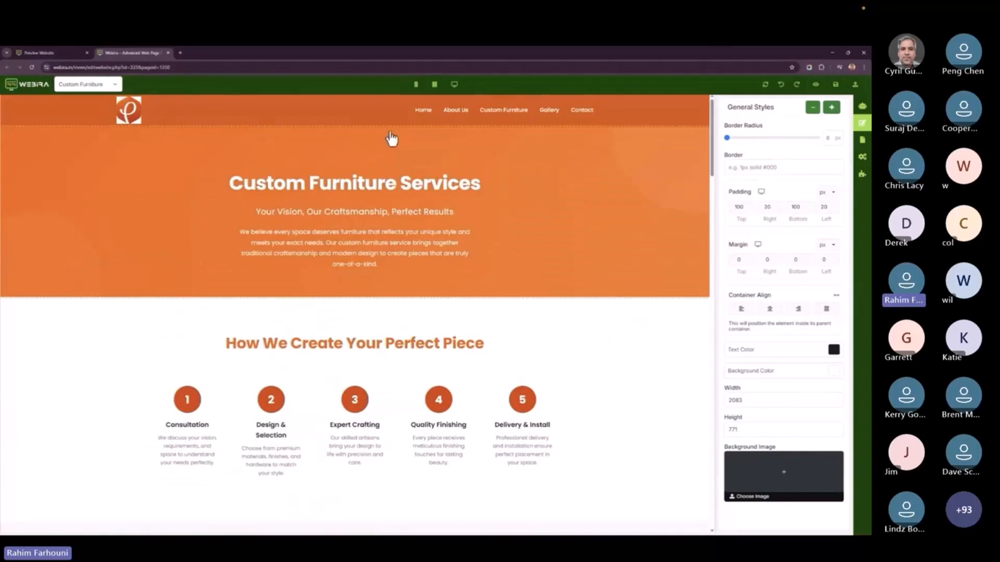
click(415, 85)
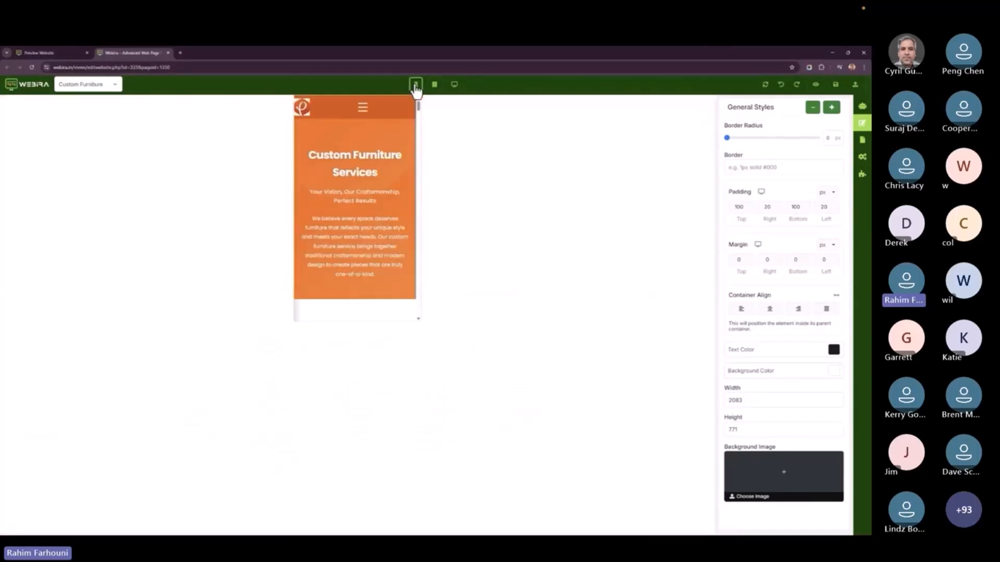
scroll(336, 214, down, 10)
scroll(340, 218, down, 10)
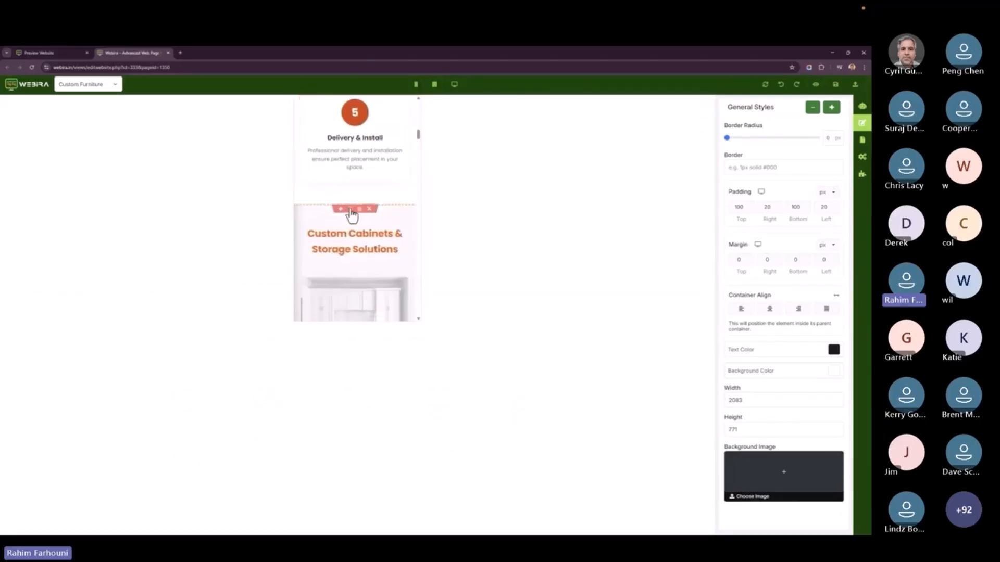
Preview the Custom Furniture page in the tablet layout and examine the cabinets and wardrobes sections.
click(437, 86)
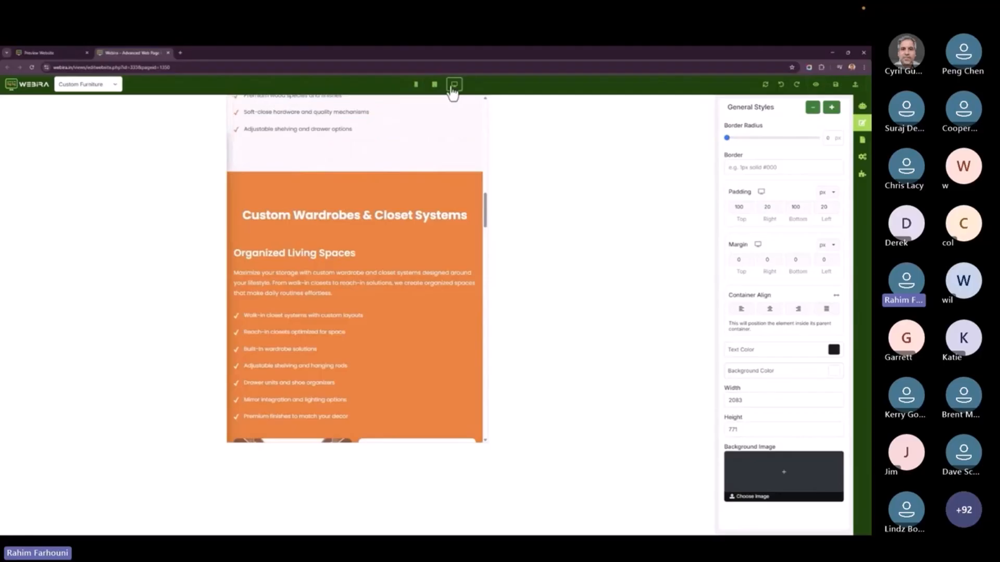
click(454, 85)
click(434, 86)
scroll(424, 319, up, 10)
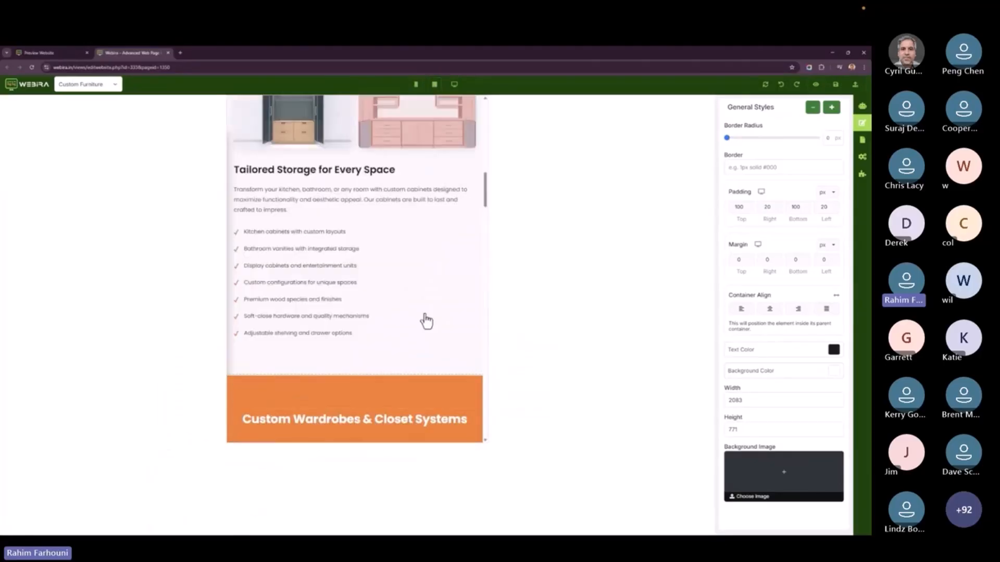
Return the Custom Furniture page to the desktop layout, recheck its cabinets section and save the page.
scroll(426, 319, down, 4)
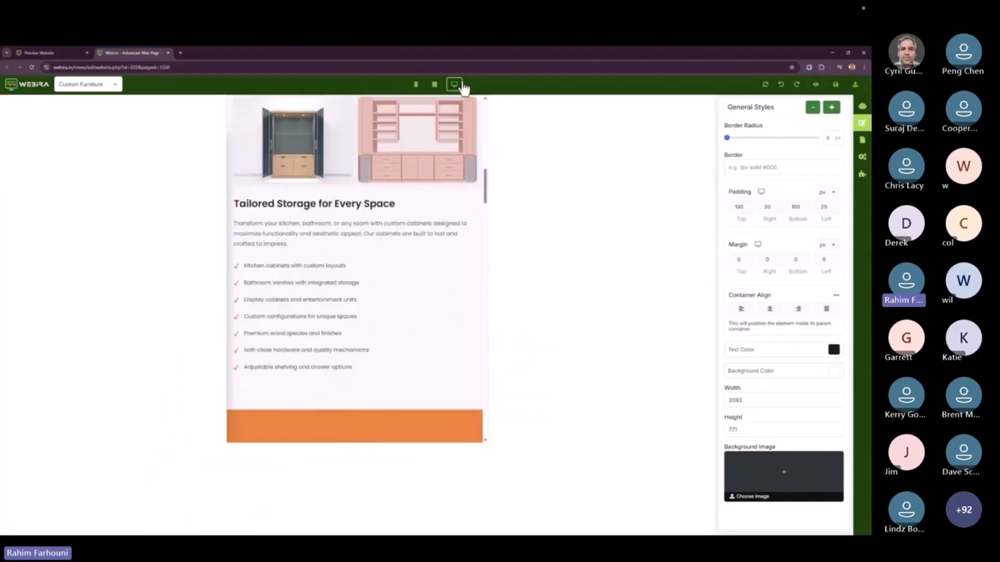
click(454, 84)
scroll(444, 285, down, 3)
scroll(447, 283, up, 6)
scroll(446, 282, up, 2)
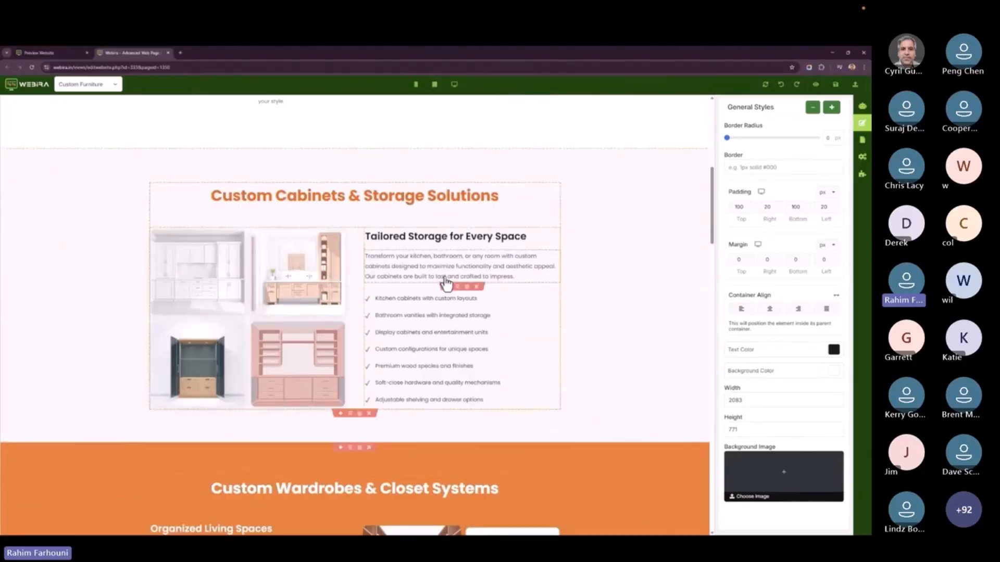
click(836, 87)
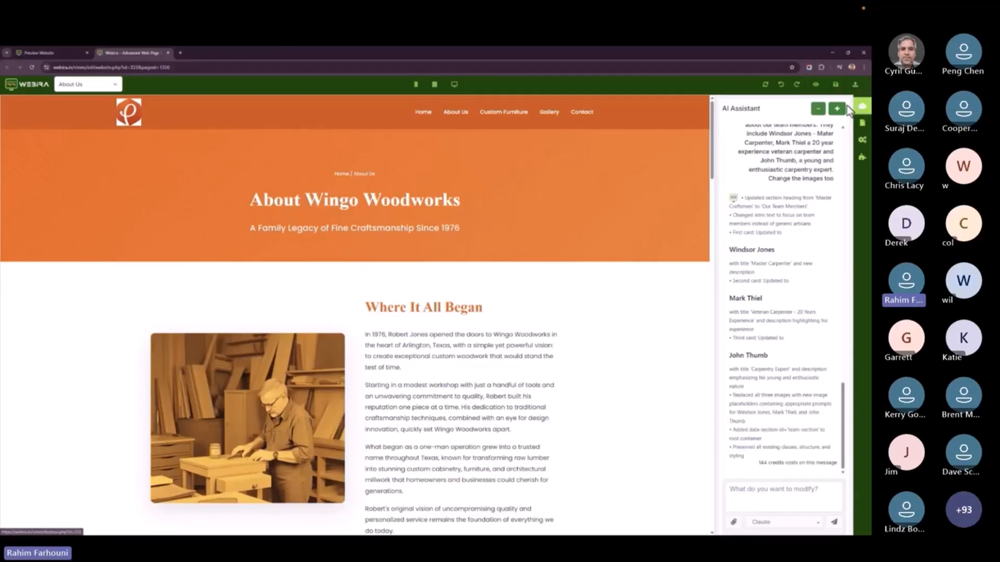
Review the website's SEO meta title, meta description, keywords and favicon while the About Us page is open.
click(863, 141)
scroll(812, 171, down, 1)
scroll(765, 224, down, 3)
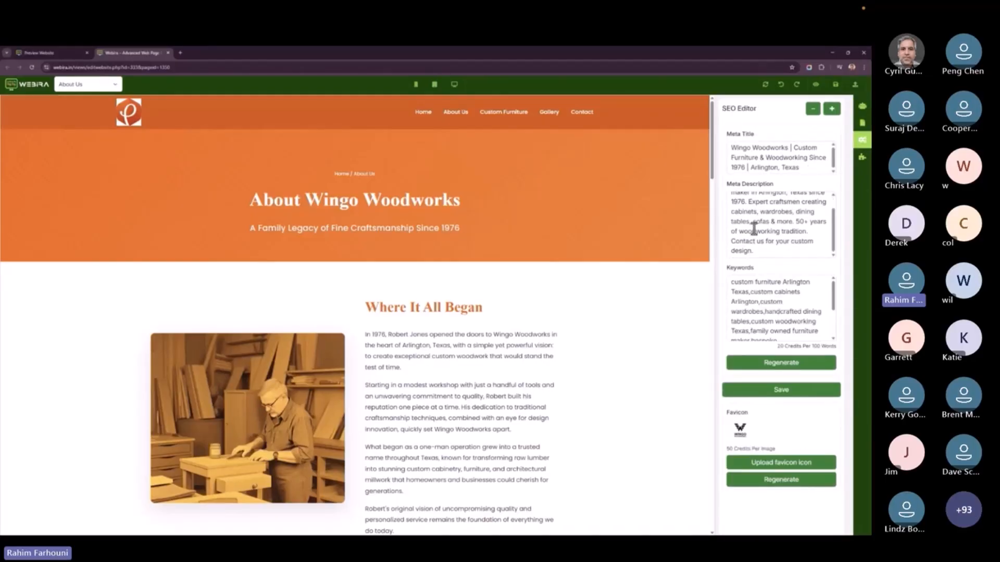
scroll(769, 156, up, 1)
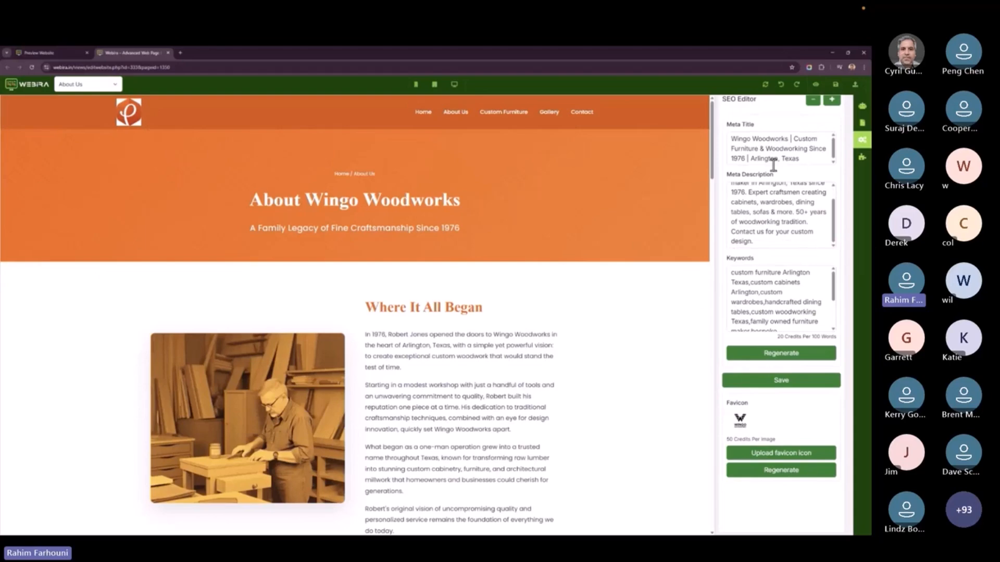
click(765, 284)
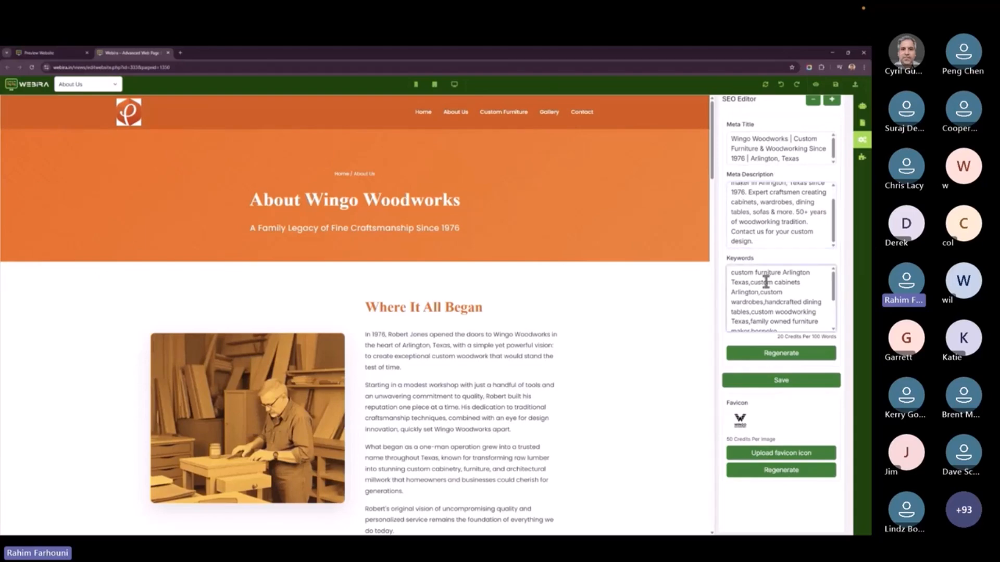
scroll(714, 308, down, 2)
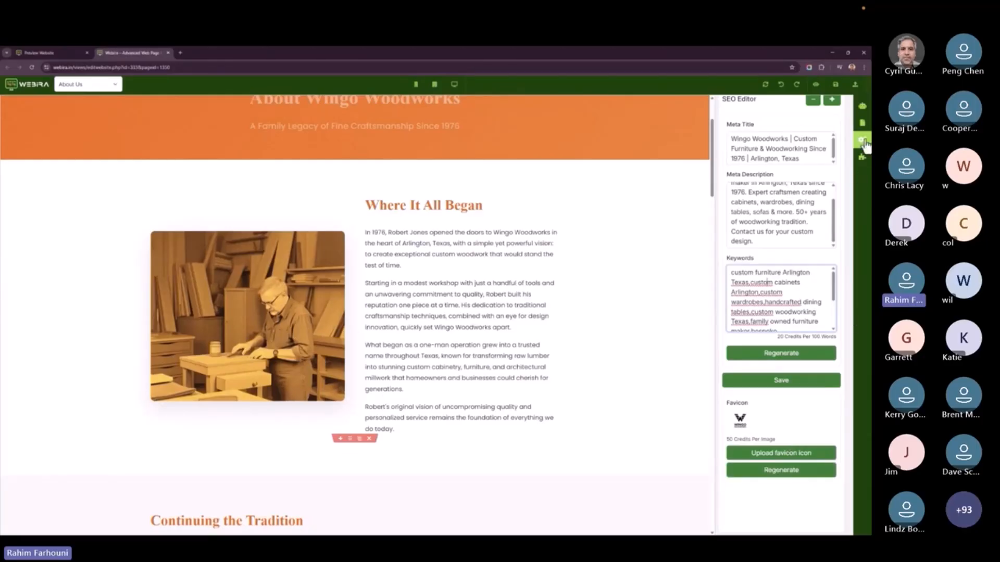
Examine the website's CSS code and the components available for insertion on the About Us page.
click(862, 123)
scroll(804, 323, down, 3)
scroll(805, 322, up, 8)
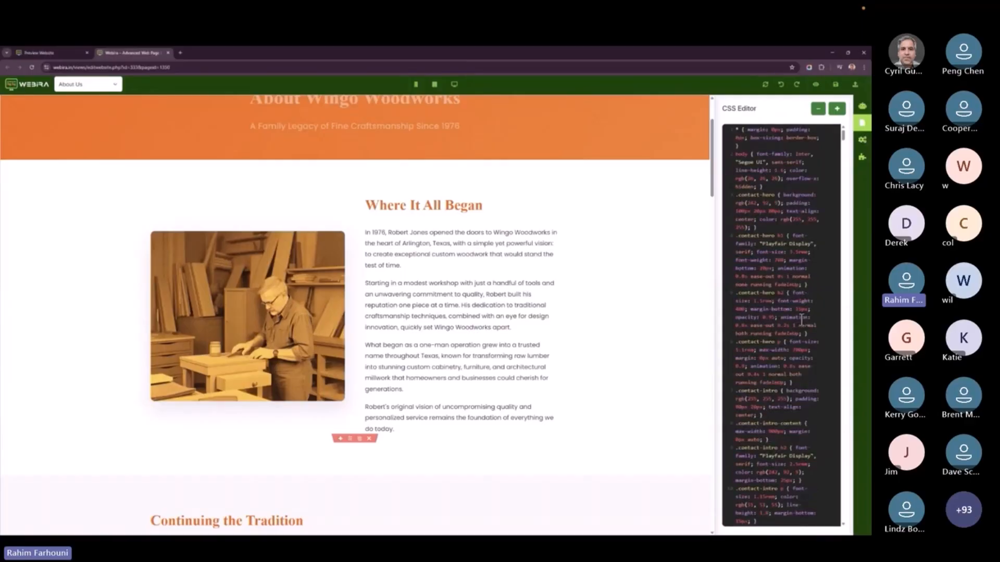
scroll(786, 213, down, 3)
scroll(708, 364, down, 2)
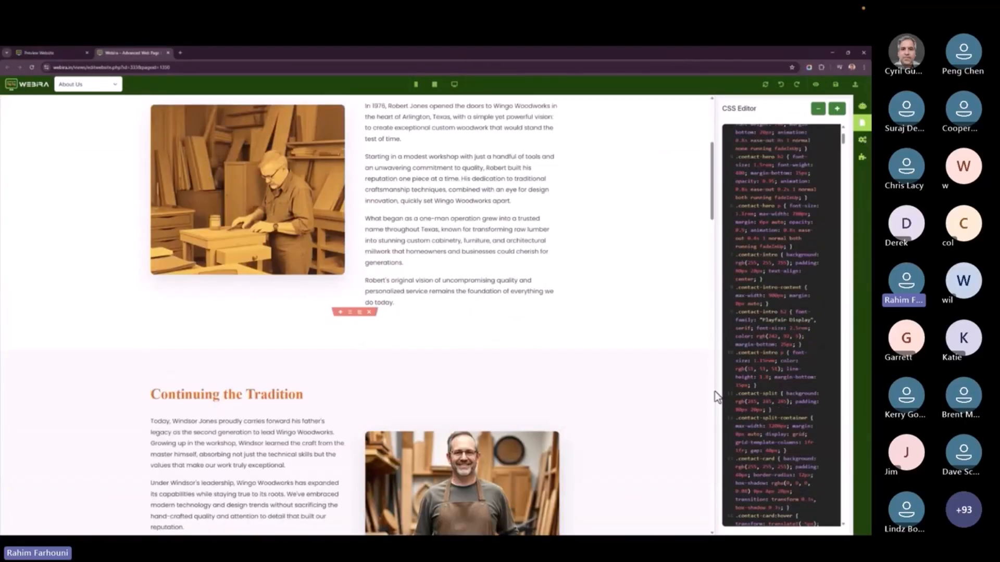
scroll(717, 397, up, 2)
scroll(816, 356, down, 3)
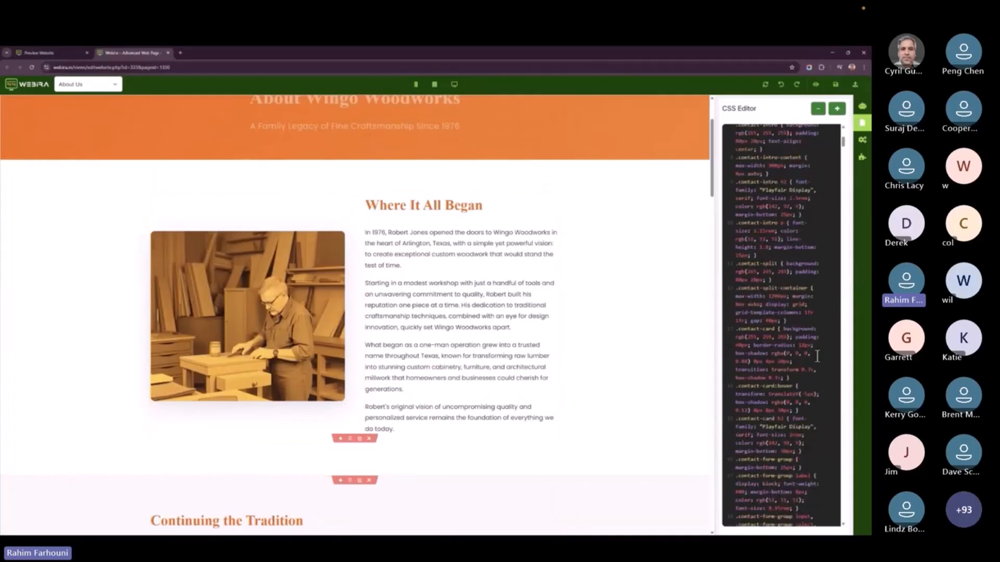
scroll(817, 356, up, 1)
scroll(795, 273, up, 2)
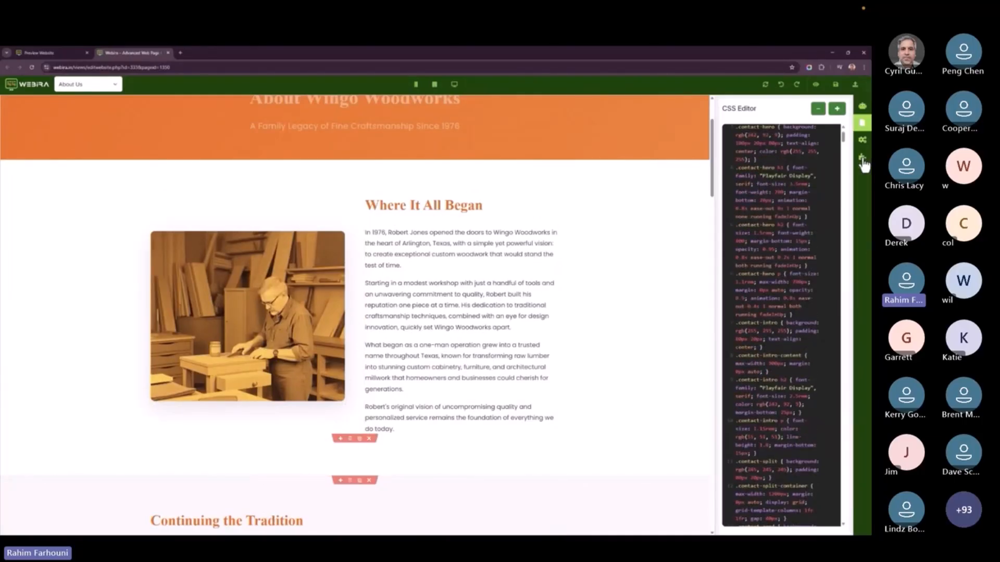
scroll(355, 315, down, 1)
click(862, 157)
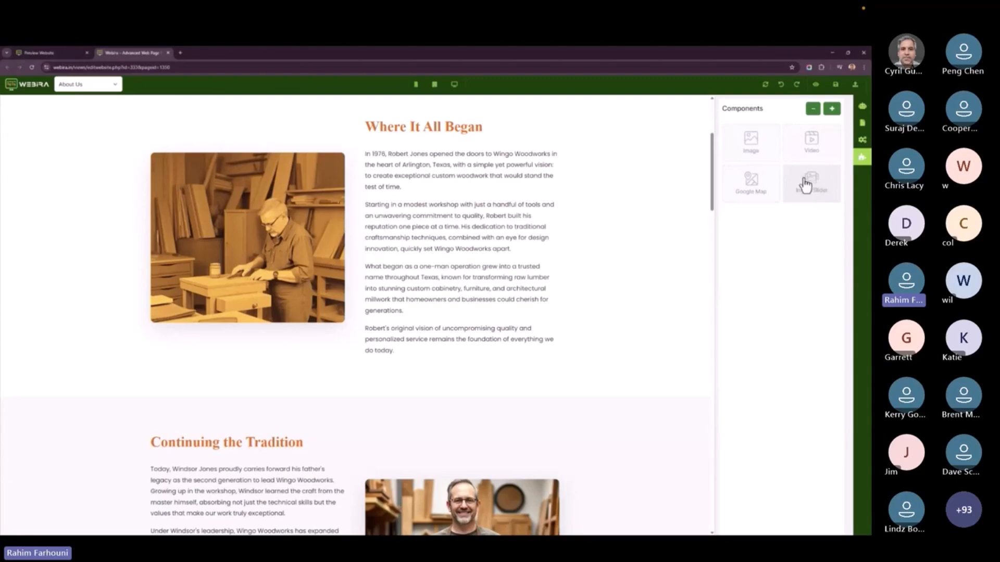
Review the deployment options and the SMTP settings fields for the Wingo Woodworks website.
click(39, 52)
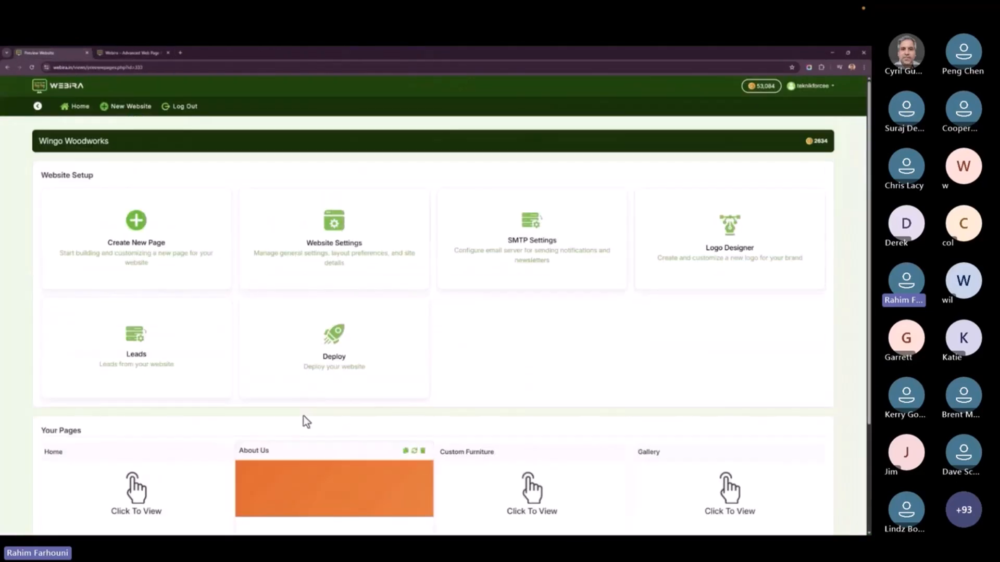
scroll(310, 398, down, 1)
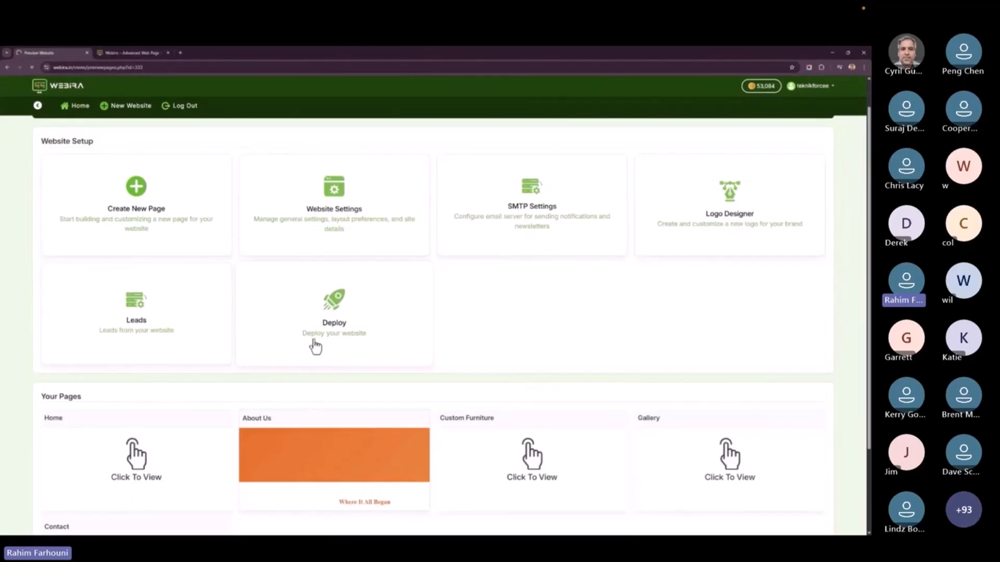
click(315, 346)
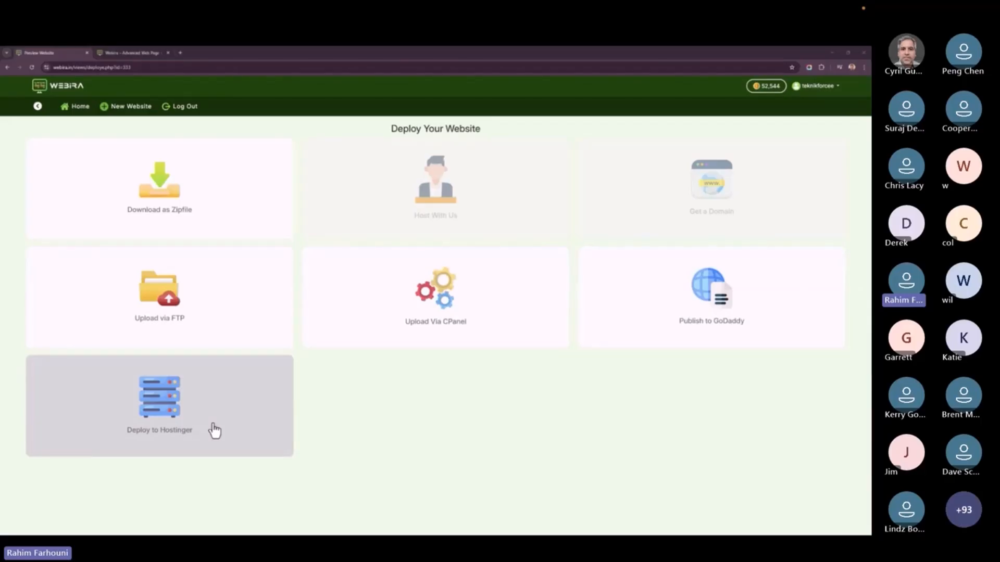
click(37, 107)
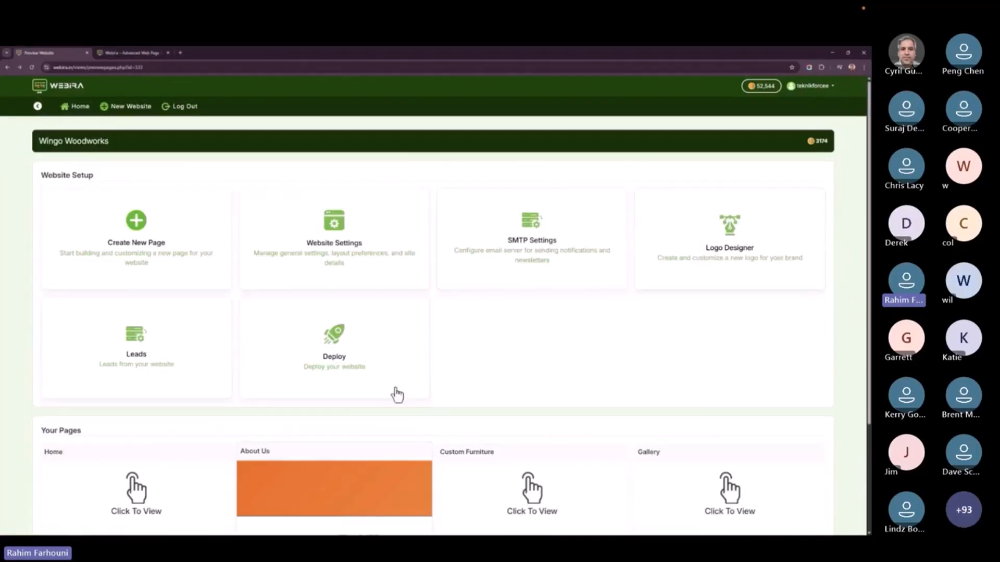
click(500, 255)
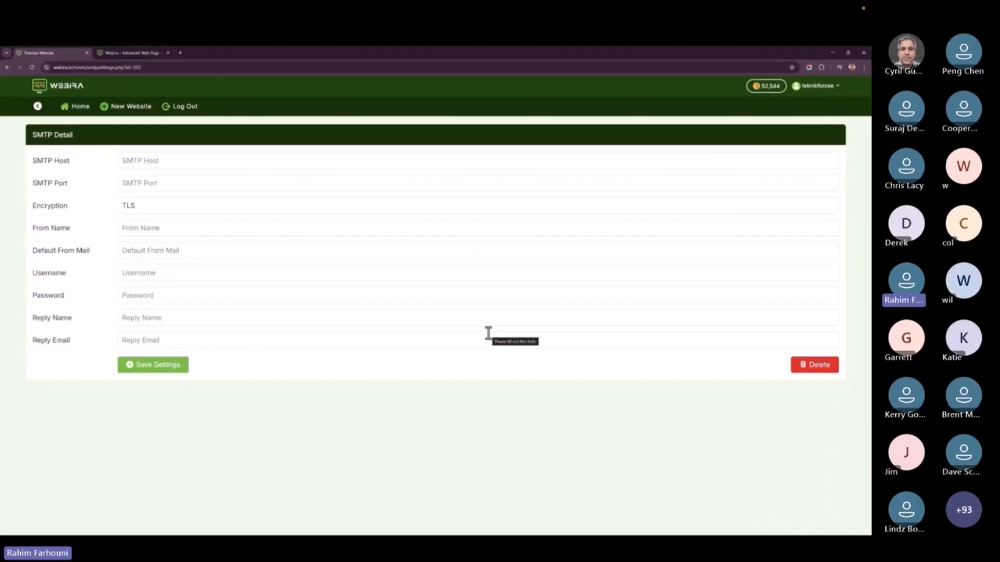
click(38, 107)
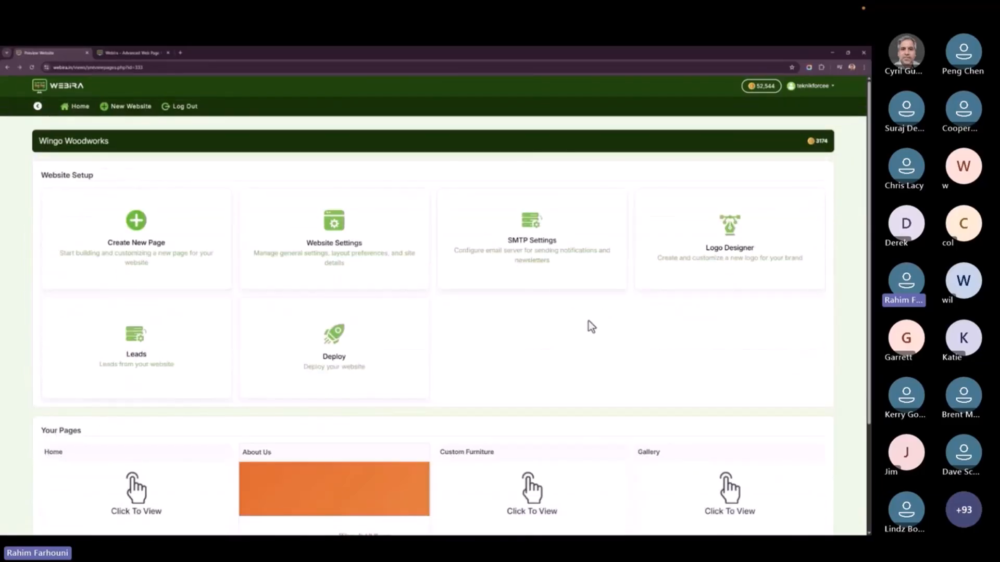
Open the Contact page in the editor and check the consultation form's name, email and project type fields.
scroll(573, 338, down, 3)
click(177, 460)
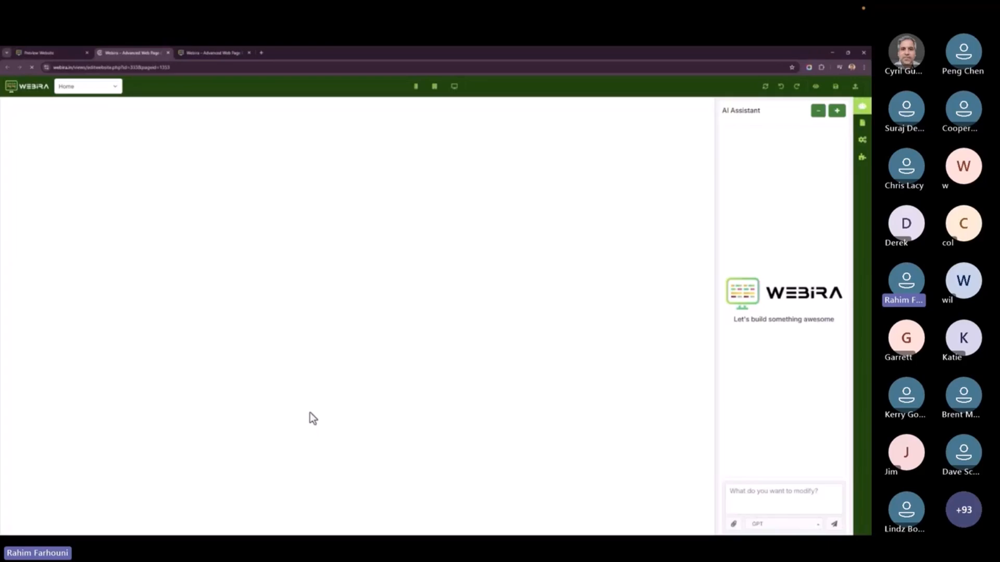
scroll(334, 289, down, 3)
scroll(334, 304, down, 3)
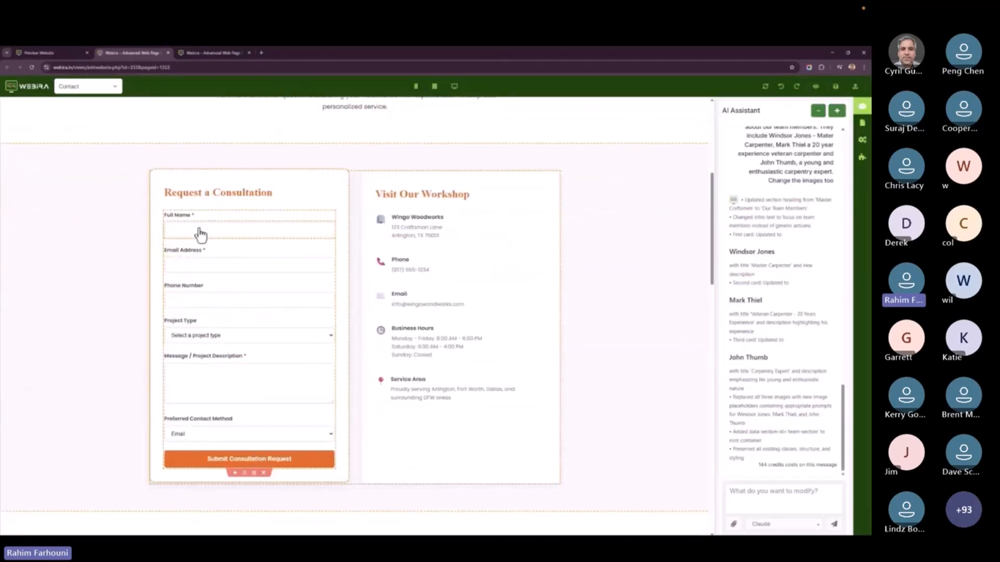
click(201, 235)
click(199, 267)
click(212, 336)
click(212, 337)
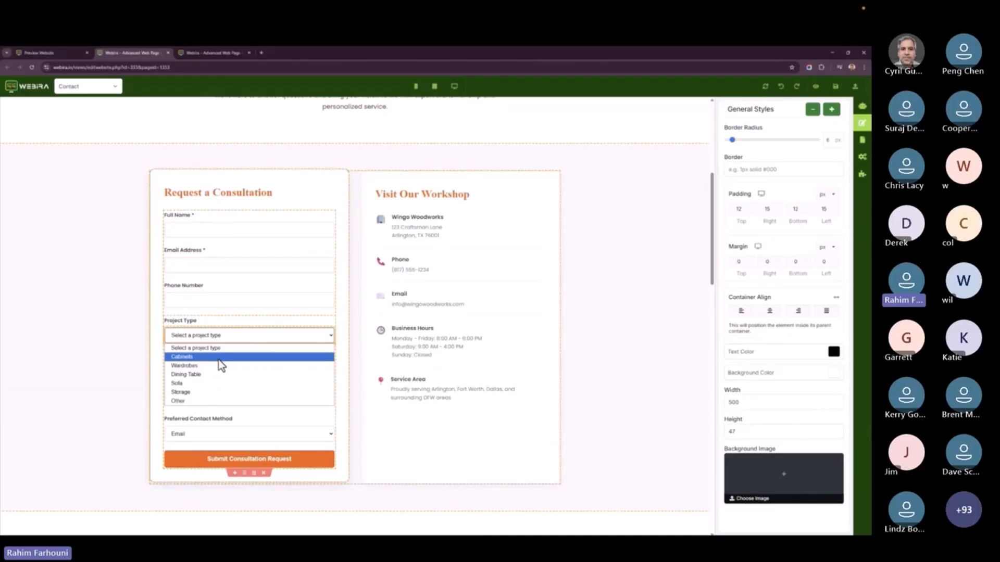
click(561, 290)
Check the message and preferred contact method fields of the Request a Consultation form.
click(230, 386)
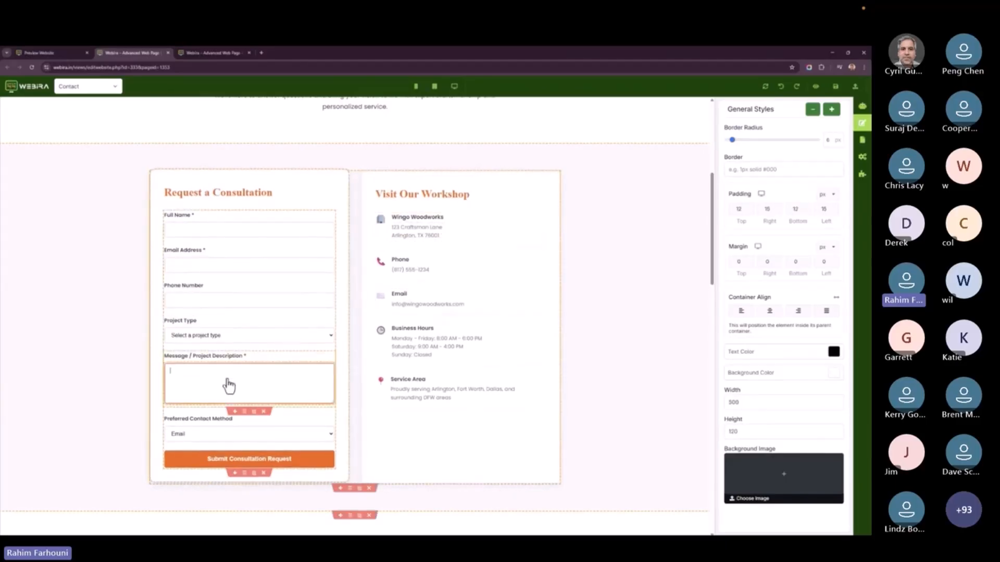
click(226, 436)
click(118, 493)
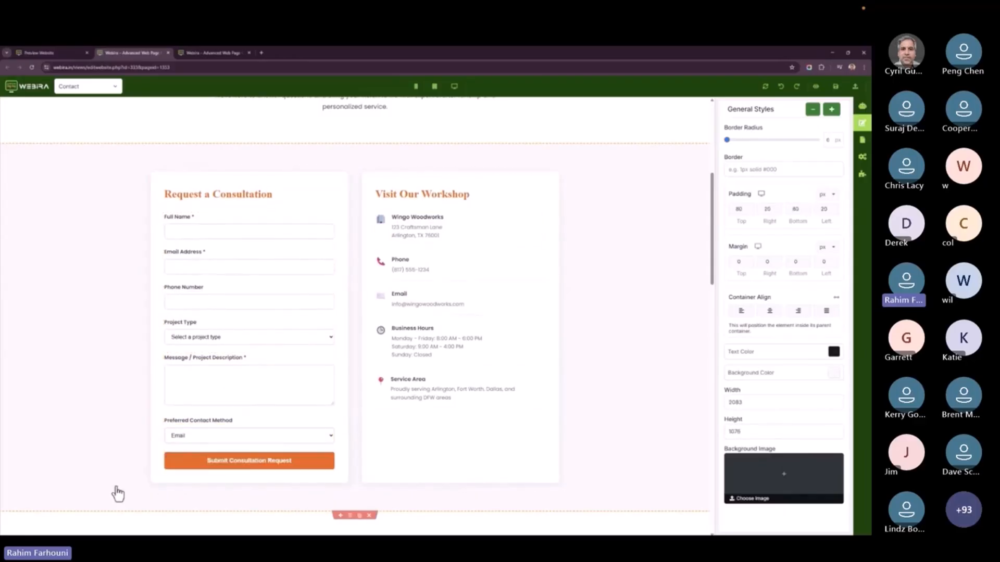
scroll(226, 492, up, 3)
scroll(230, 489, down, 3)
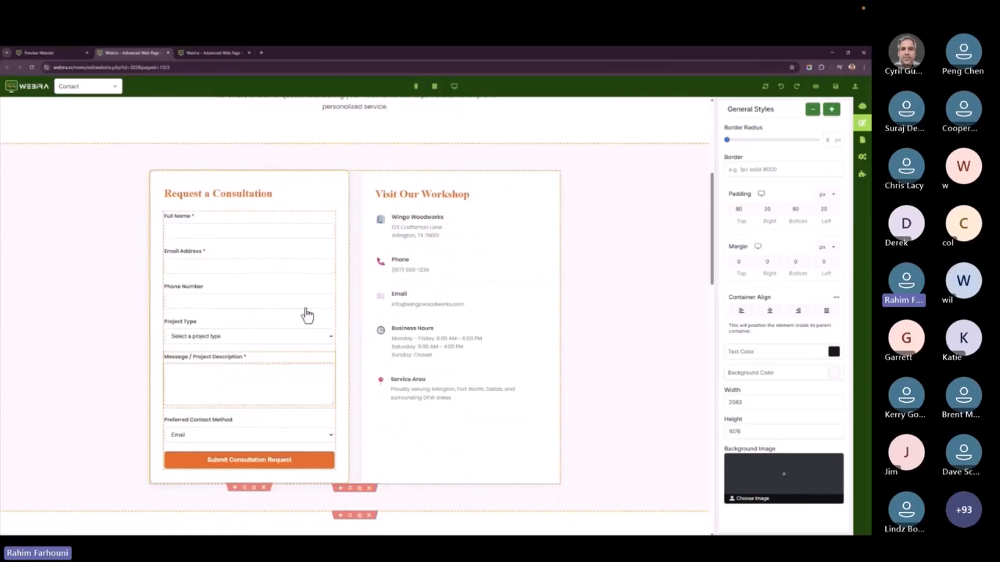
right_click(117, 179)
click(89, 196)
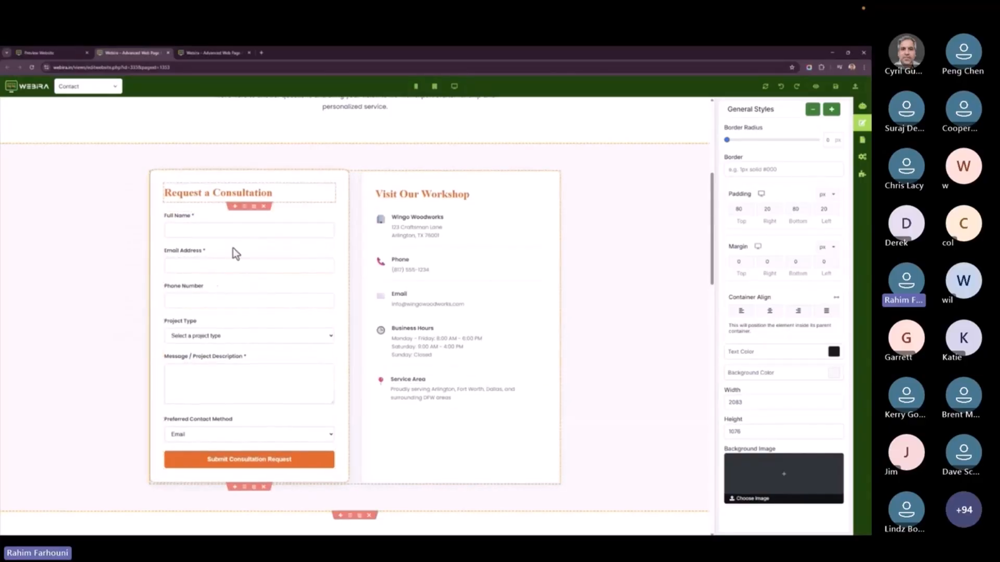
View the website's Leads table, where form submissions are collected, and return to the website setup page.
click(73, 53)
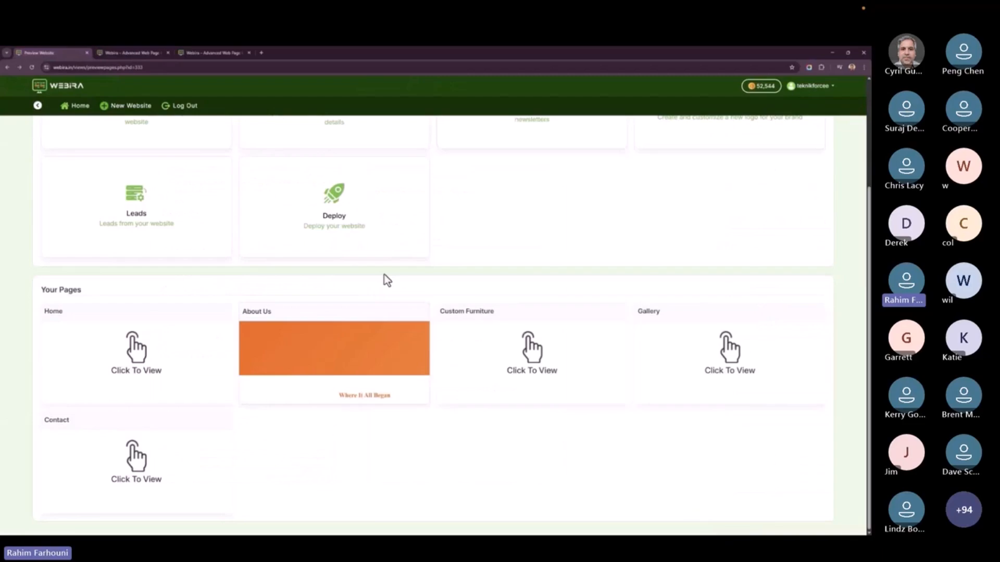
scroll(409, 424, up, 3)
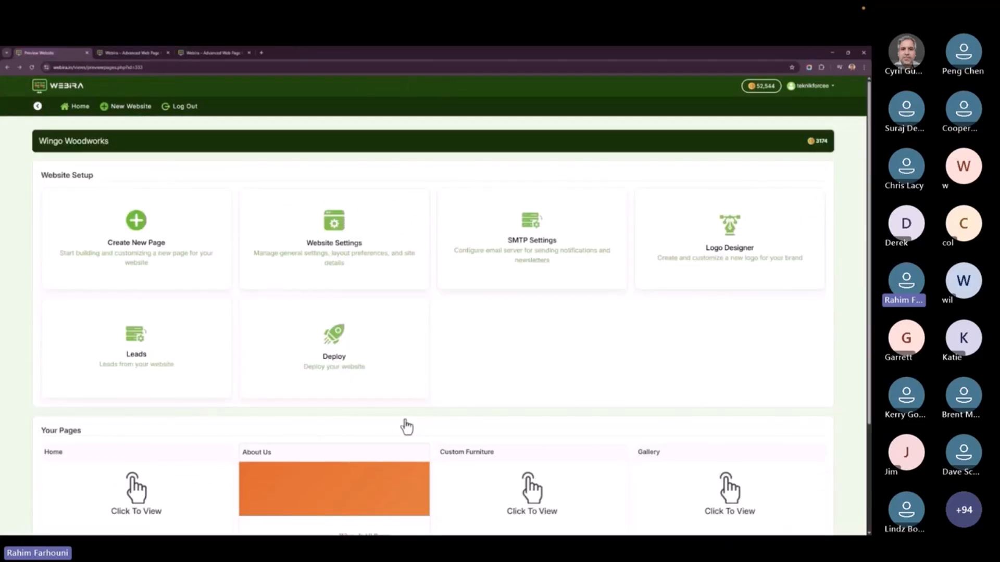
click(163, 386)
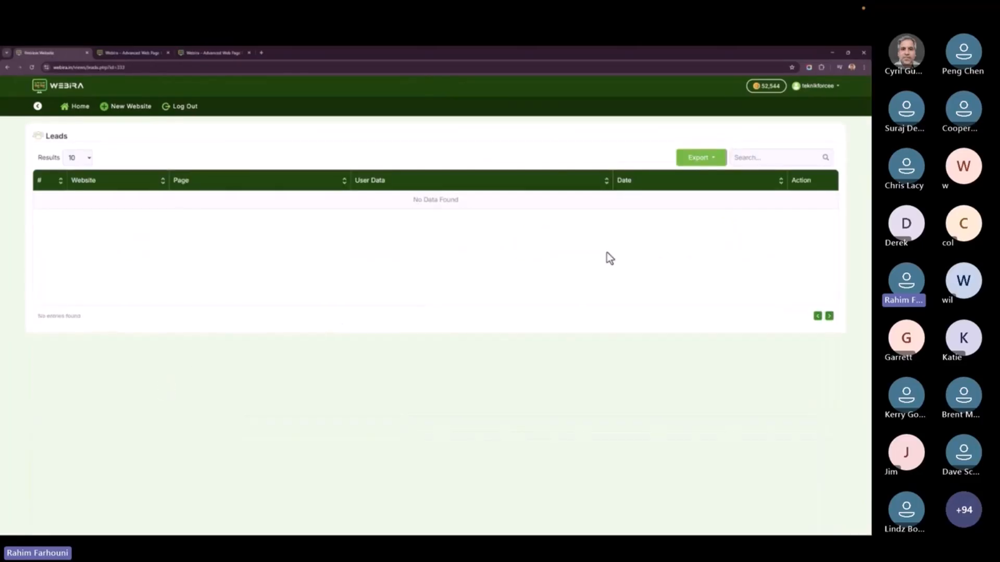
right_click(476, 234)
click(492, 243)
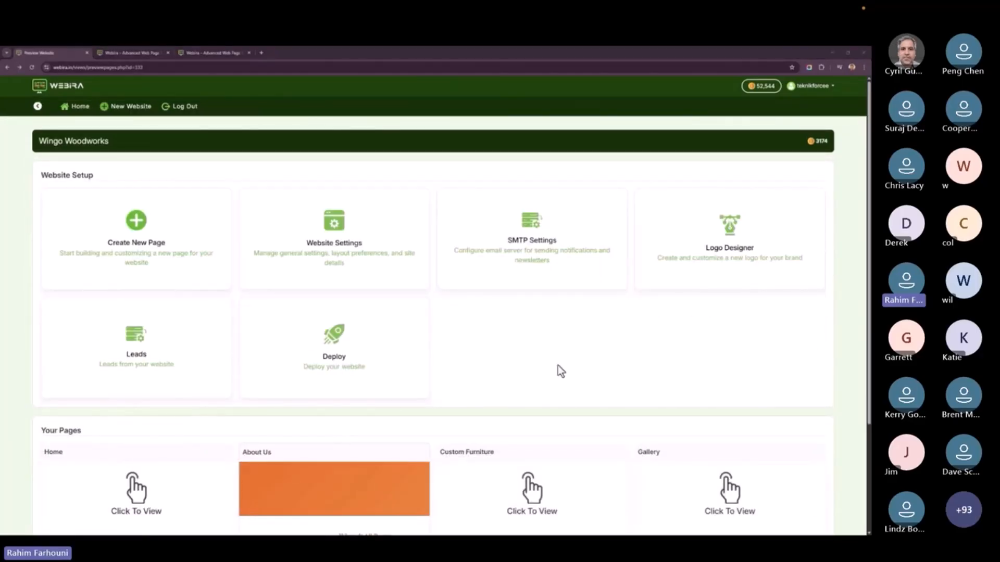
Generate a logo with Flux Schnell: "Create very simple and clean logo for my business Wingo woodworks. Make only the icon, do not write the text.".
double_click(740, 249)
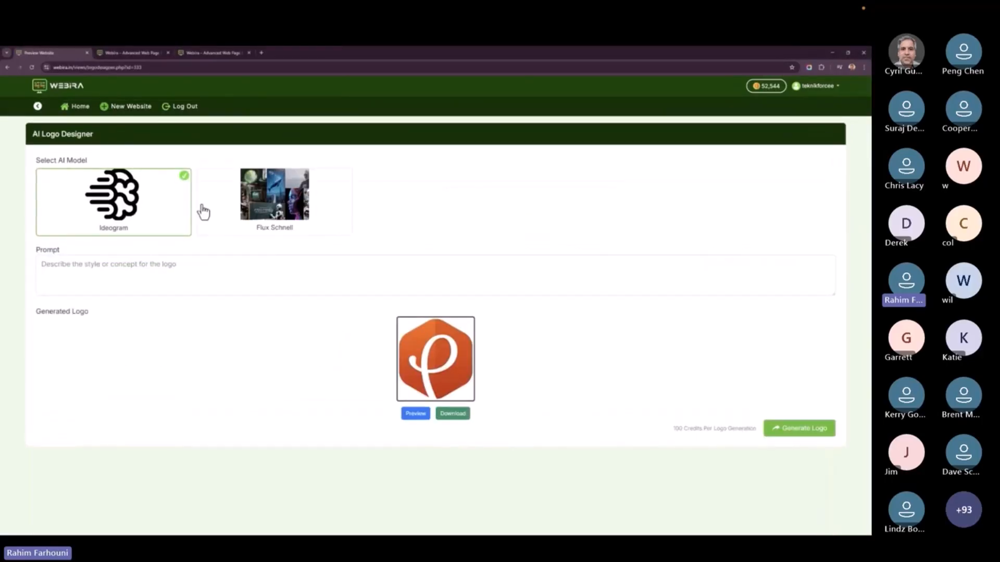
click(240, 213)
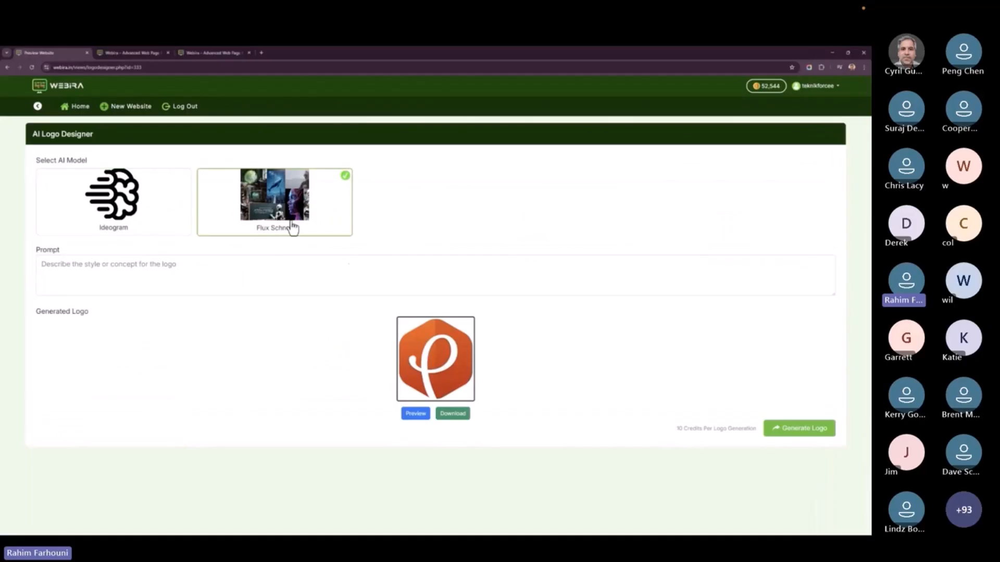
click(318, 265)
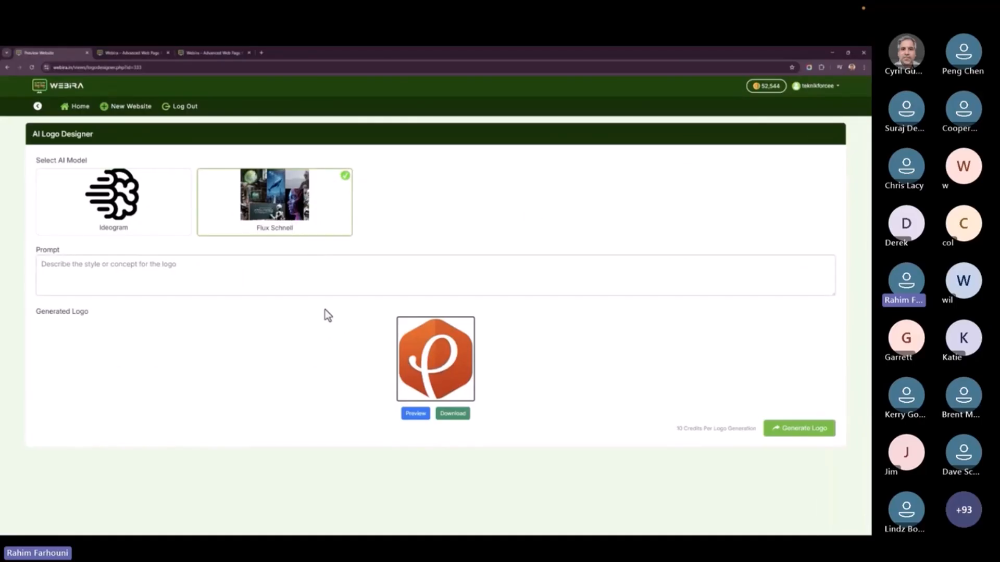
text(Create very simple and clean logo for my business Wingo woodworks. Mak)
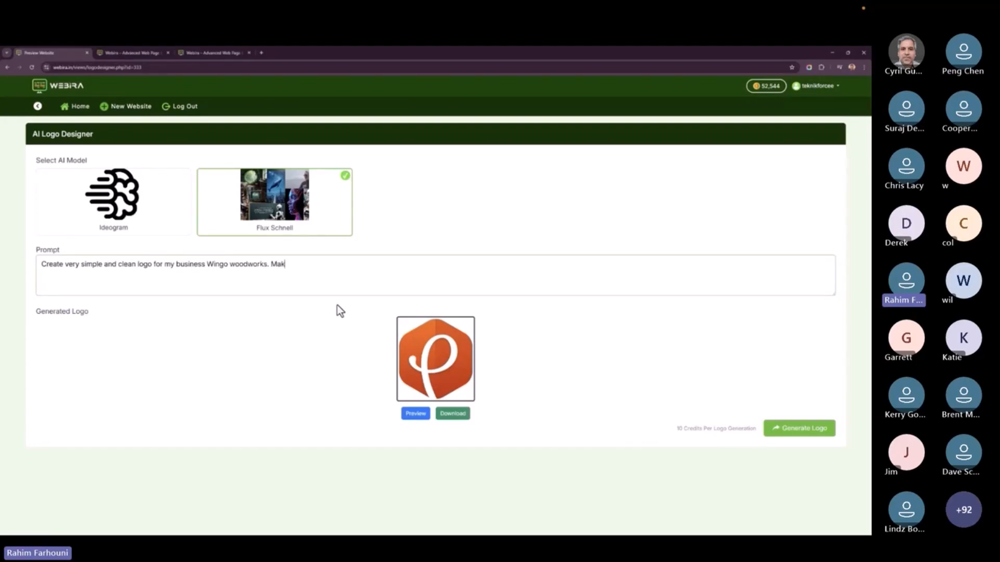
text(e only the icon, do not write the text.)
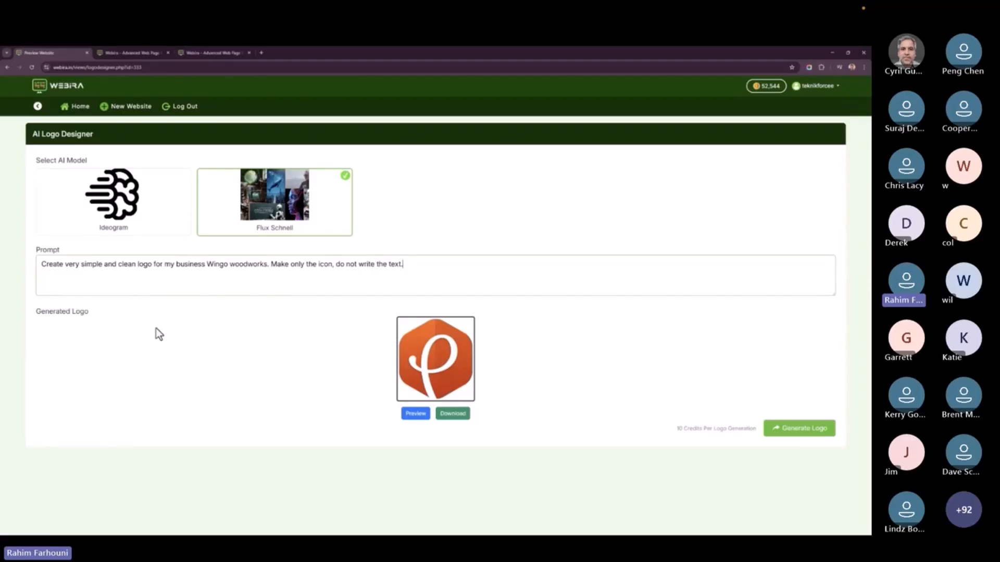
click(795, 430)
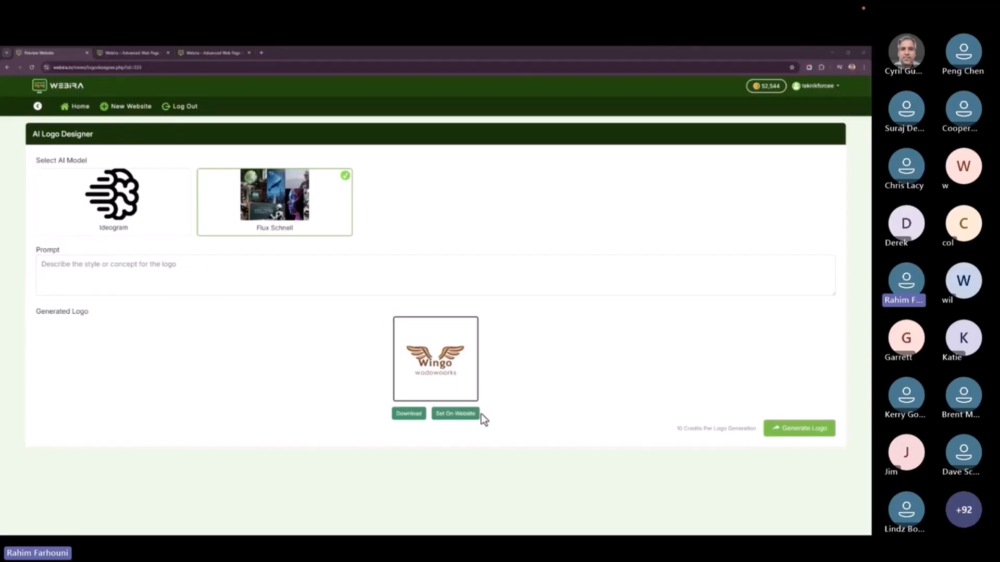
click(82, 108)
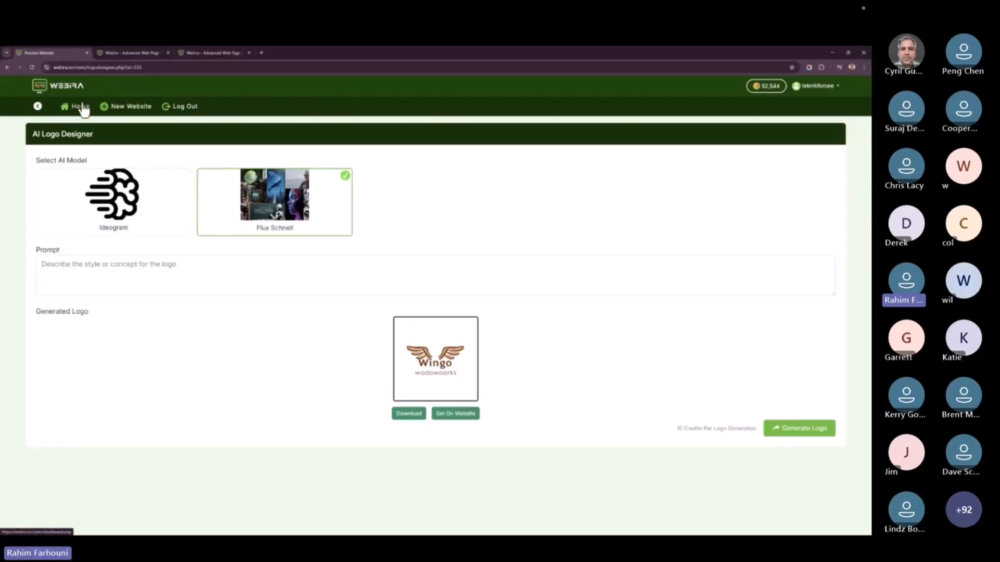